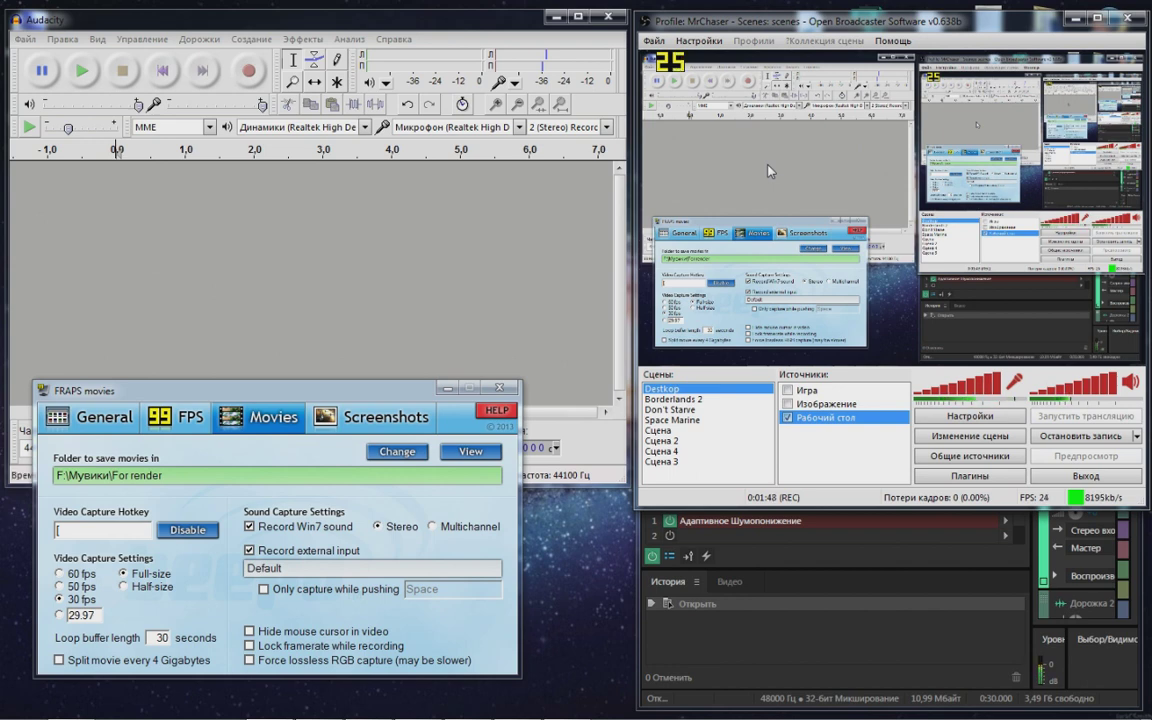
# - Arrange the FRAPS and Audacity windows side by side on the desktop
pyautogui.click(372, 393)
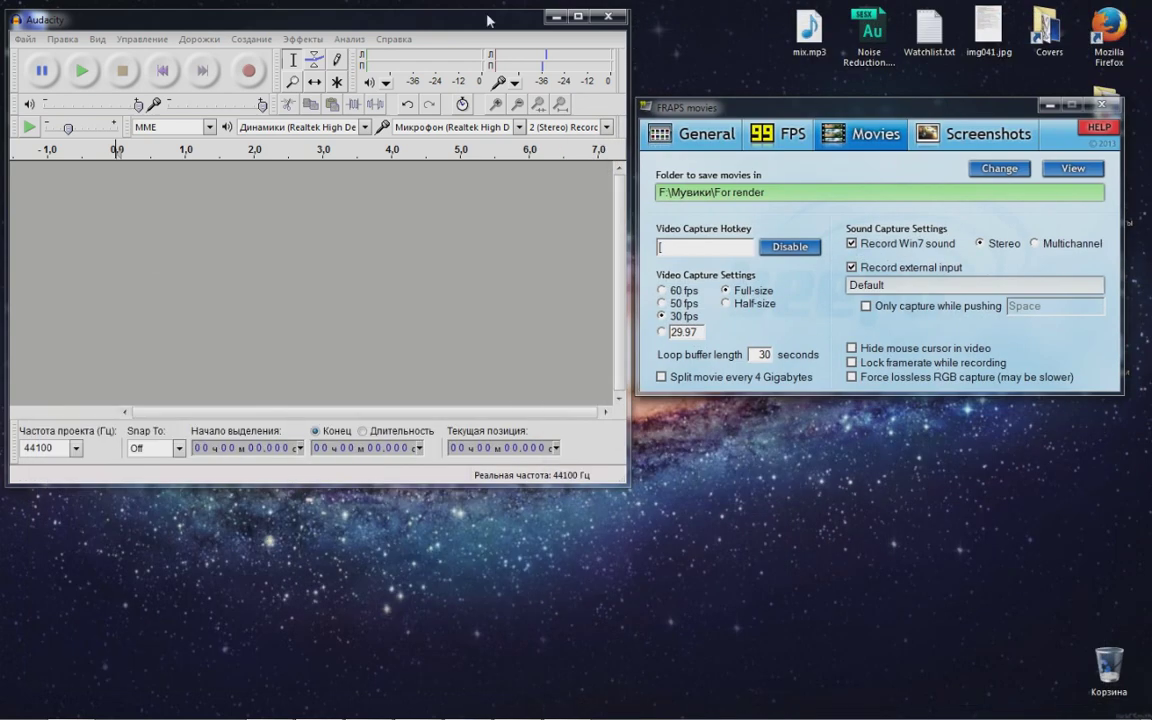
pyautogui.moveTo(472, 28); pyautogui.dragTo(476, 63)
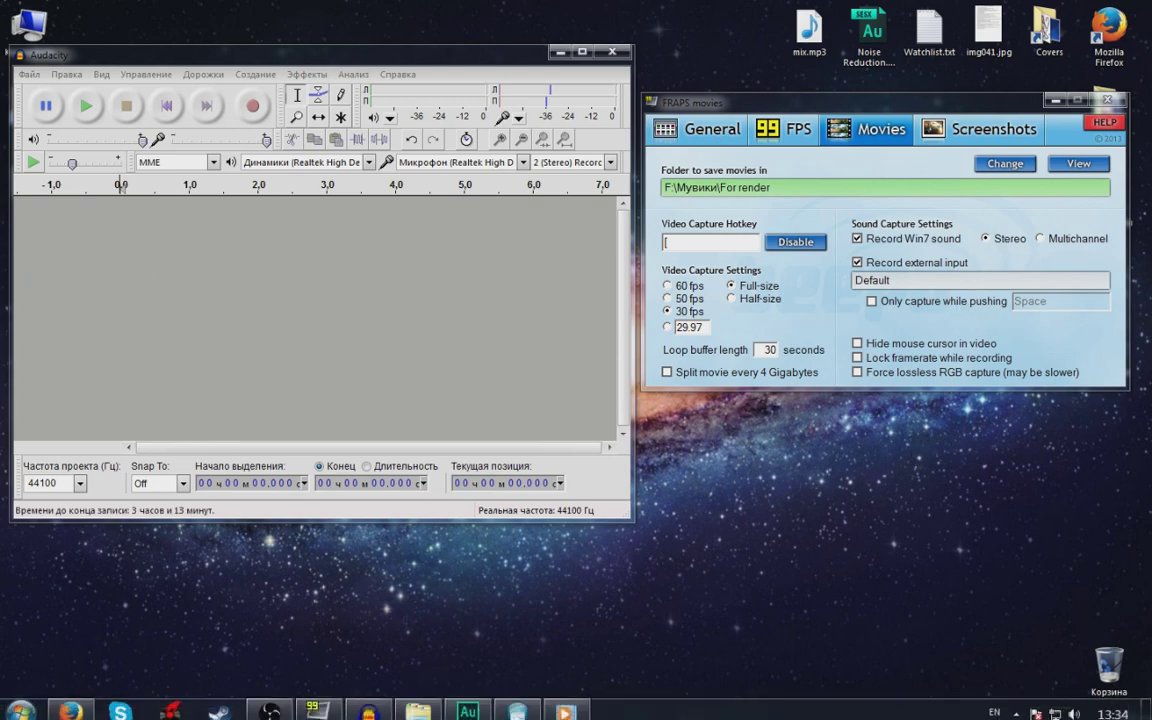
pyautogui.click(22, 704)
pyautogui.click(62, 438)
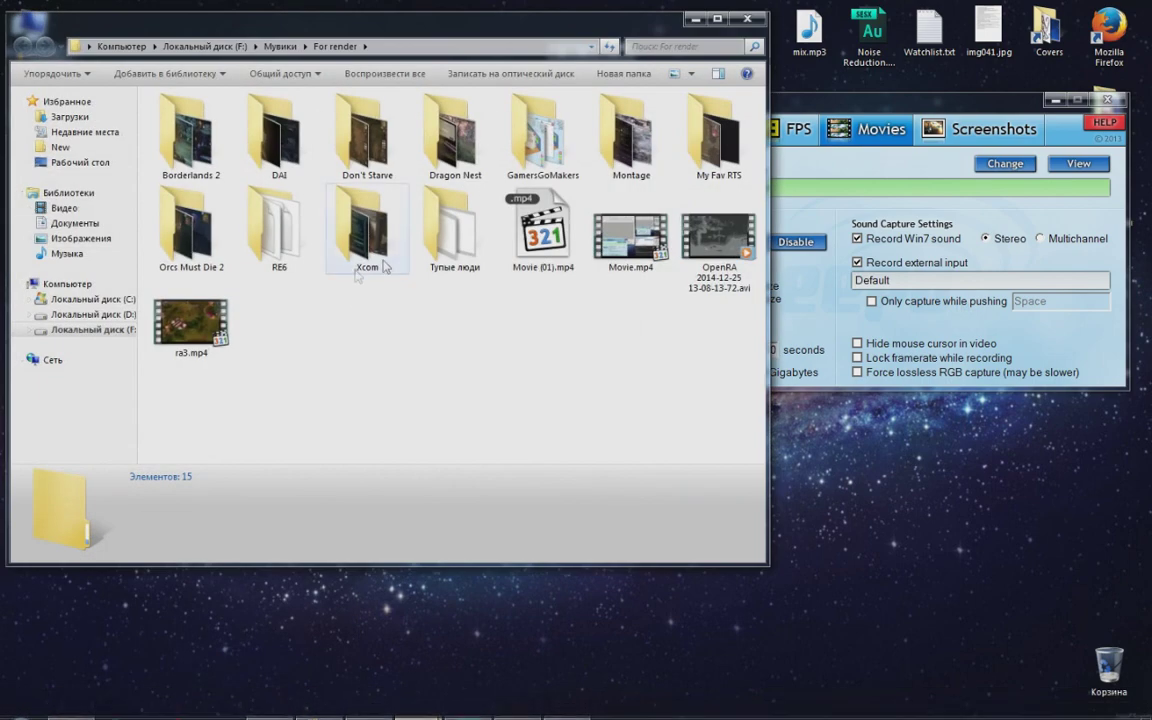
pyautogui.click(543, 232)
pyautogui.press('Right')
pyautogui.press('Down')
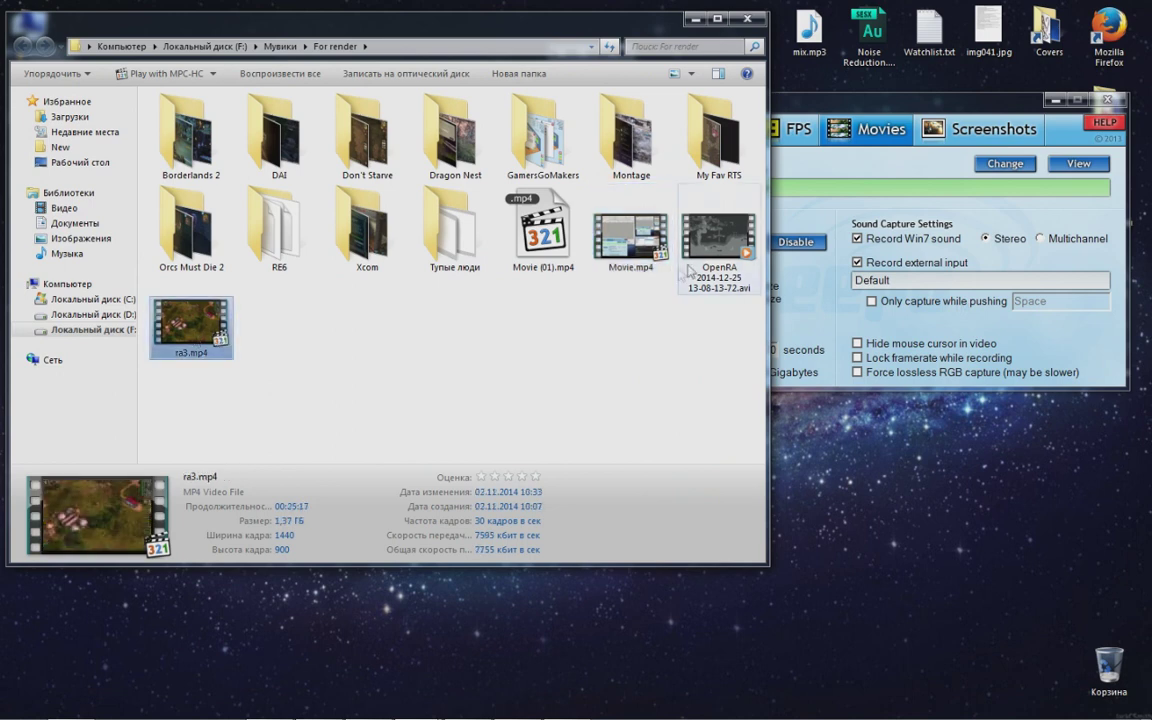
pyautogui.press('Left')
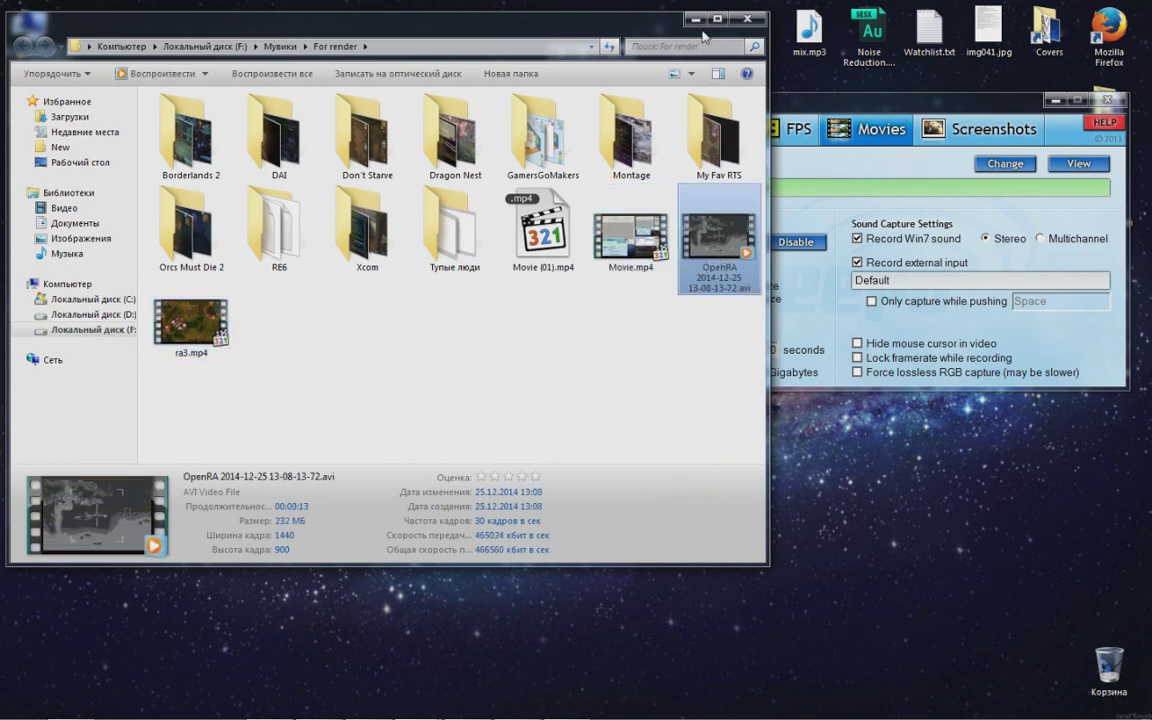
# - Switch to Vegas Movie Studio and add the OpenRA recording from the For render folder at the start of the Video track
pyautogui.click(516, 704)
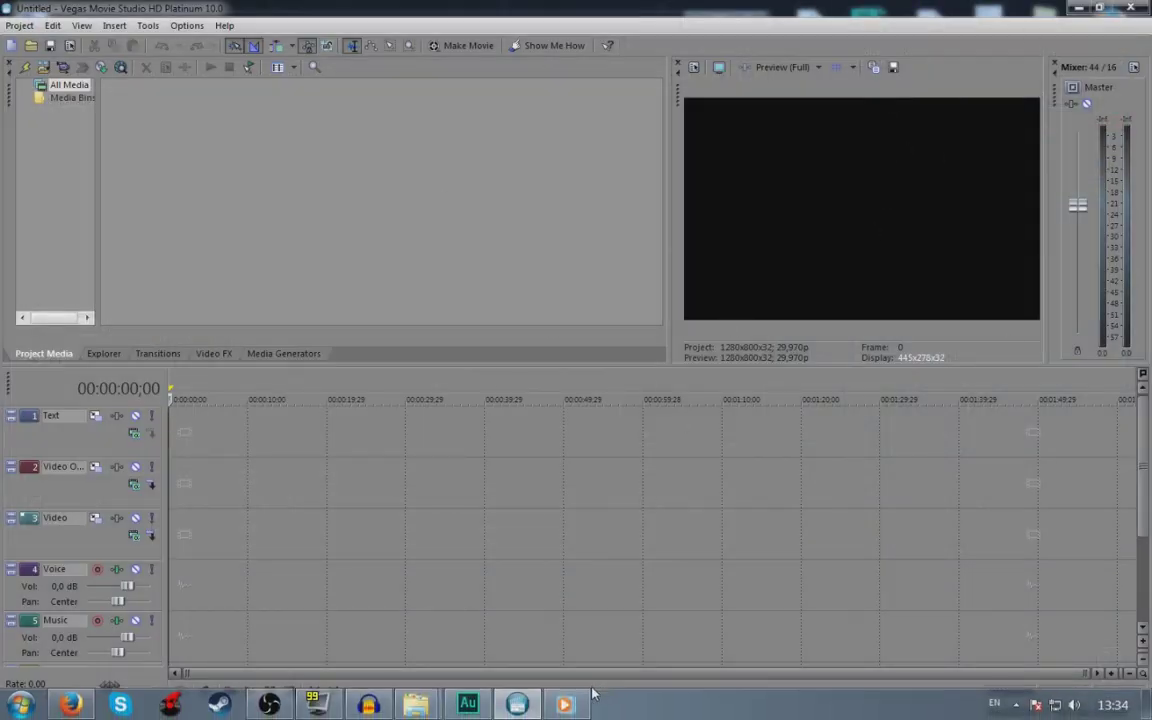
pyautogui.moveTo(416, 704)
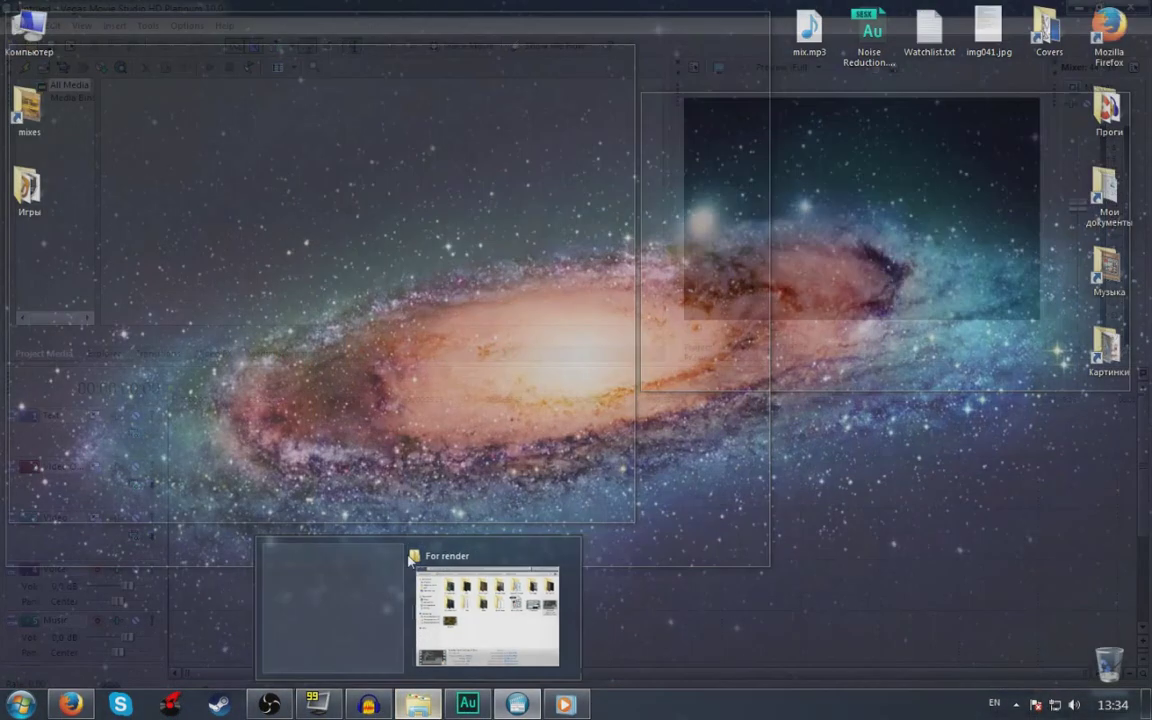
pyautogui.click(476, 640)
pyautogui.moveTo(515, 25); pyautogui.dragTo(880, 98)
pyautogui.moveTo(1070, 283); pyautogui.dragTo(183, 533)
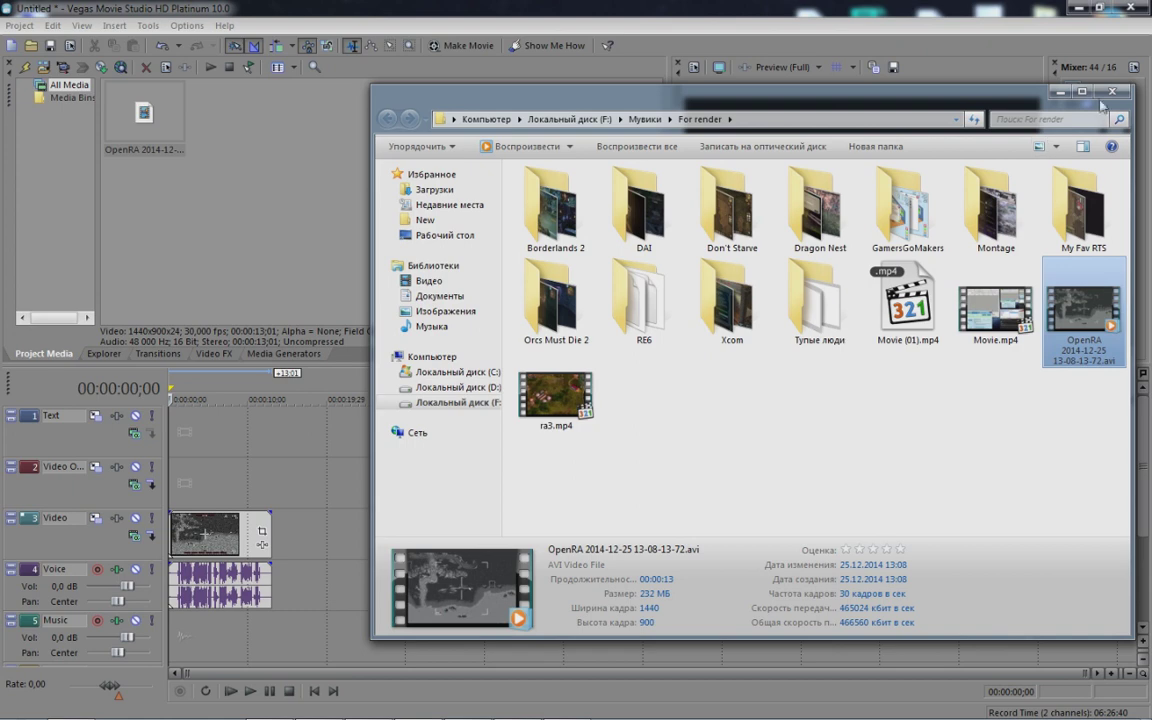
pyautogui.click(538, 325)
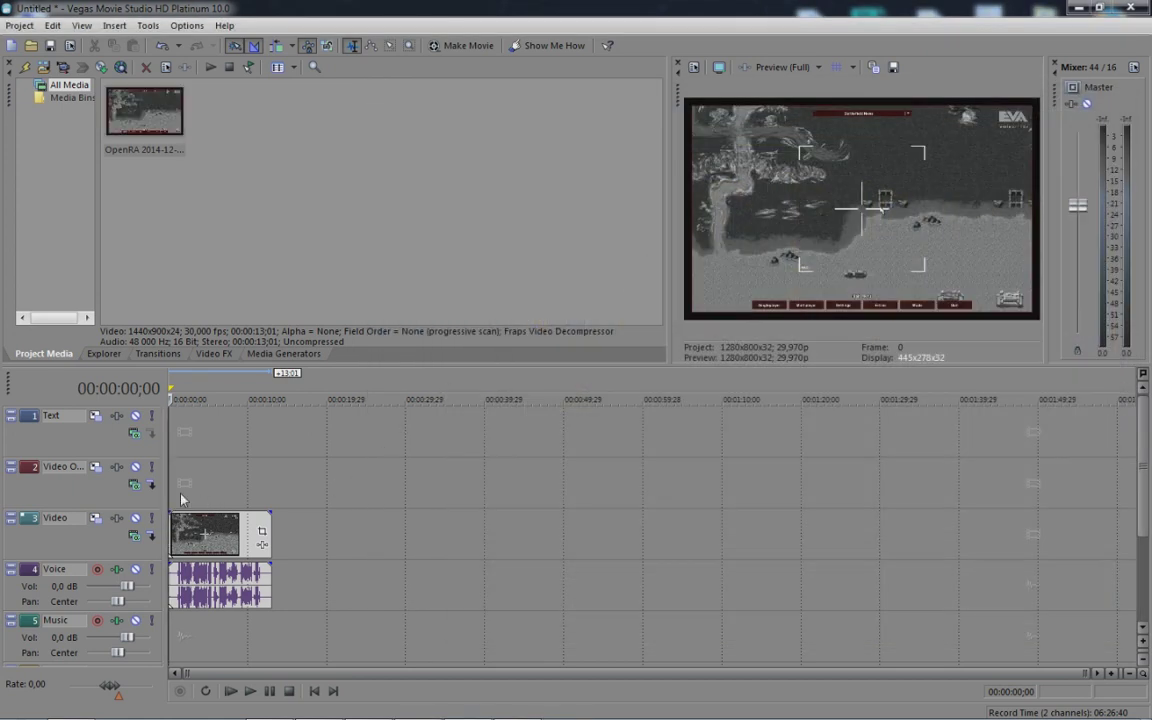
# - Play the beginning of the clip briefly and return the playhead to the start
pyautogui.click(188, 450)
pyautogui.press('space')
pyautogui.press('space')
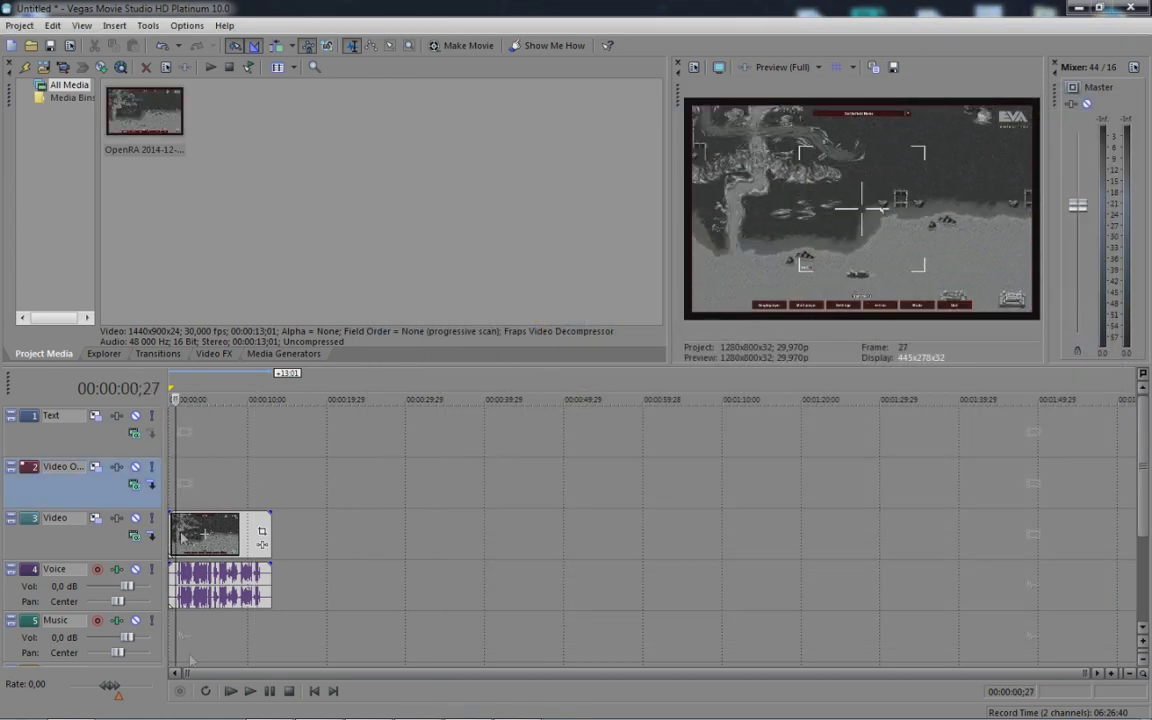
pyautogui.moveTo(502, 710)
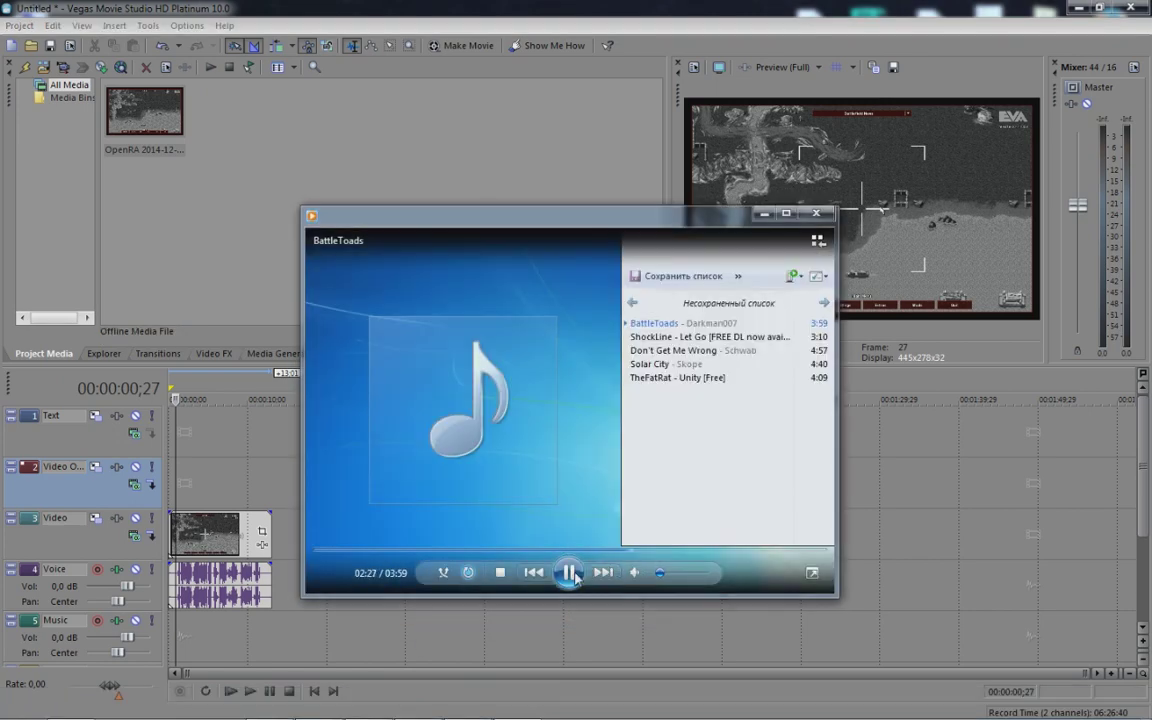
pyautogui.press('Home')
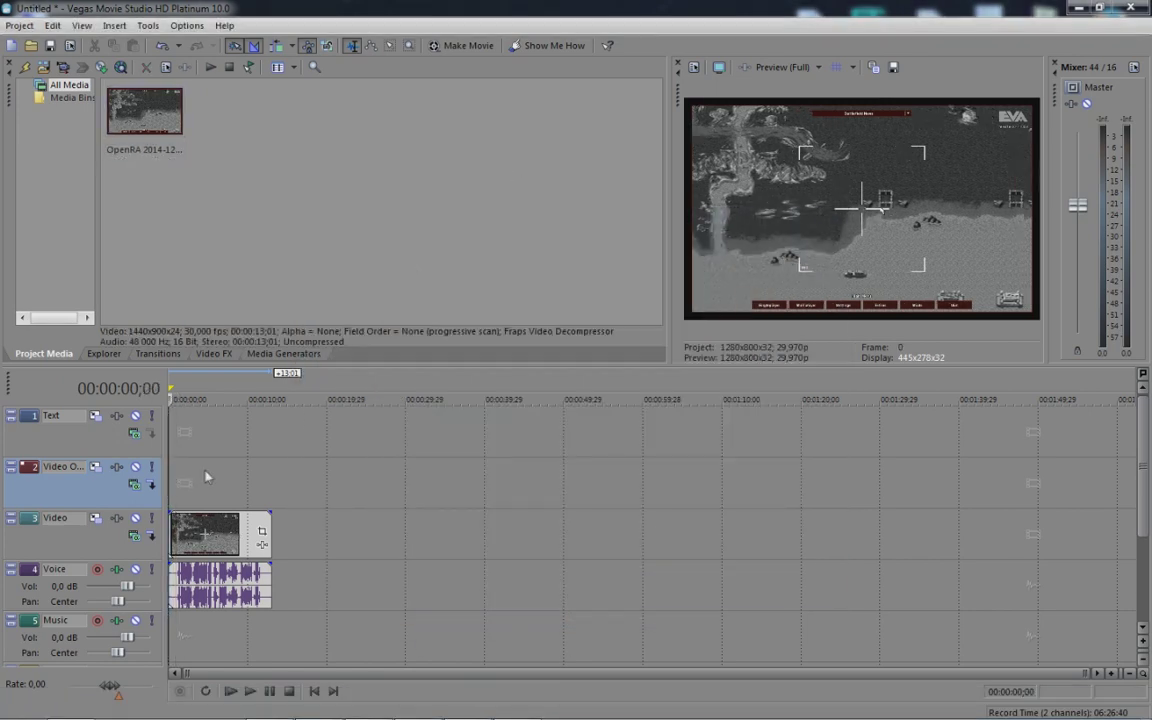
# - Mark a time selection about 11 seconds long across the spoken part of the clip
pyautogui.scroll(10, 230, 500)
pyautogui.scroll(-5, 265, 535)
pyautogui.scroll(3, 433, 460)
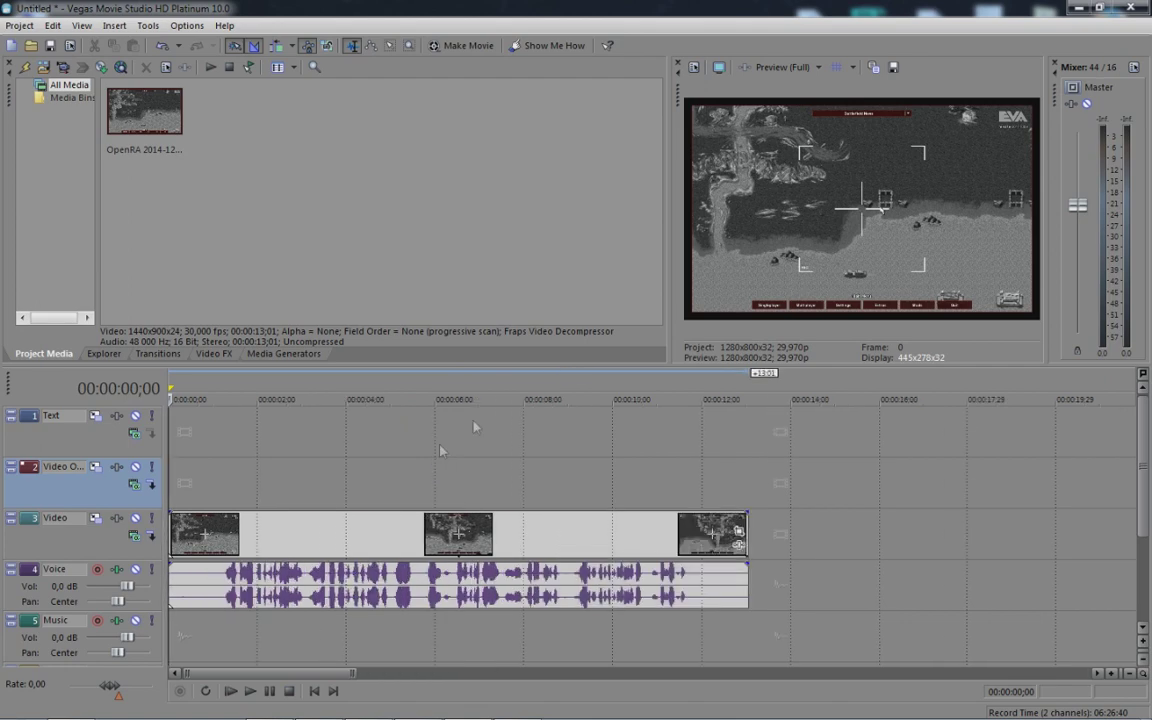
pyautogui.moveTo(187, 425); pyautogui.dragTo(668, 430)
pyautogui.click(436, 450)
# - Play the clip from the start of the timeline to hear its sound, and stop playback
pyautogui.click(170, 435)
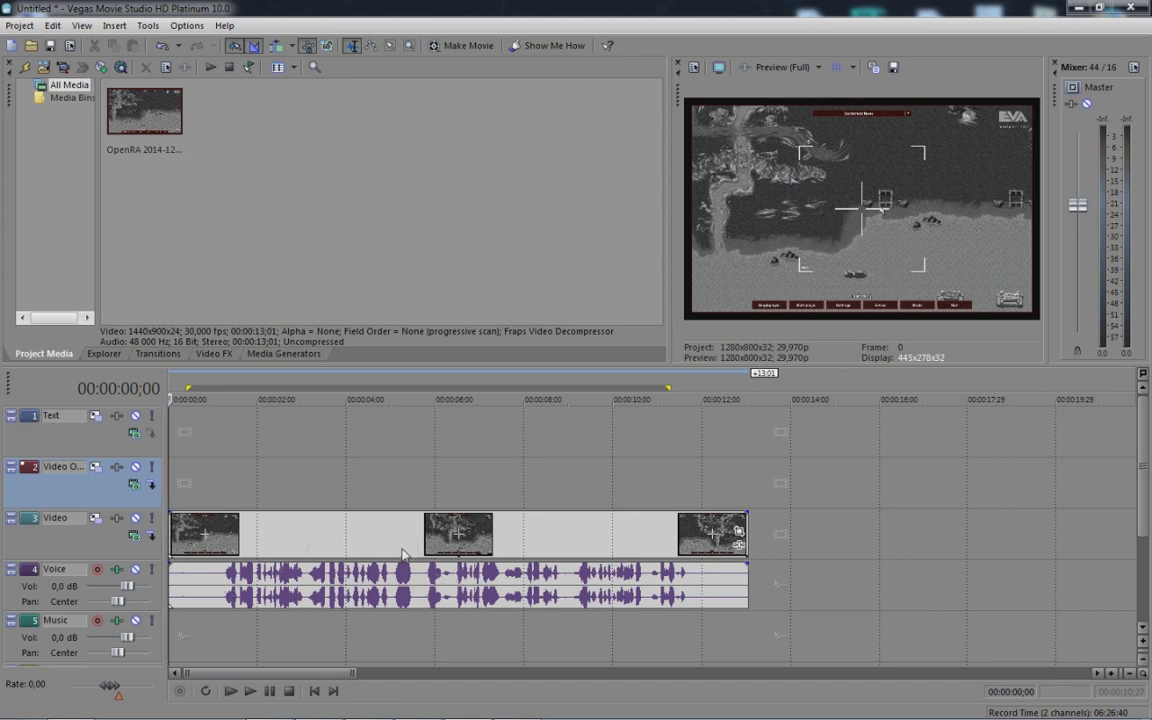
pyautogui.click(250, 691)
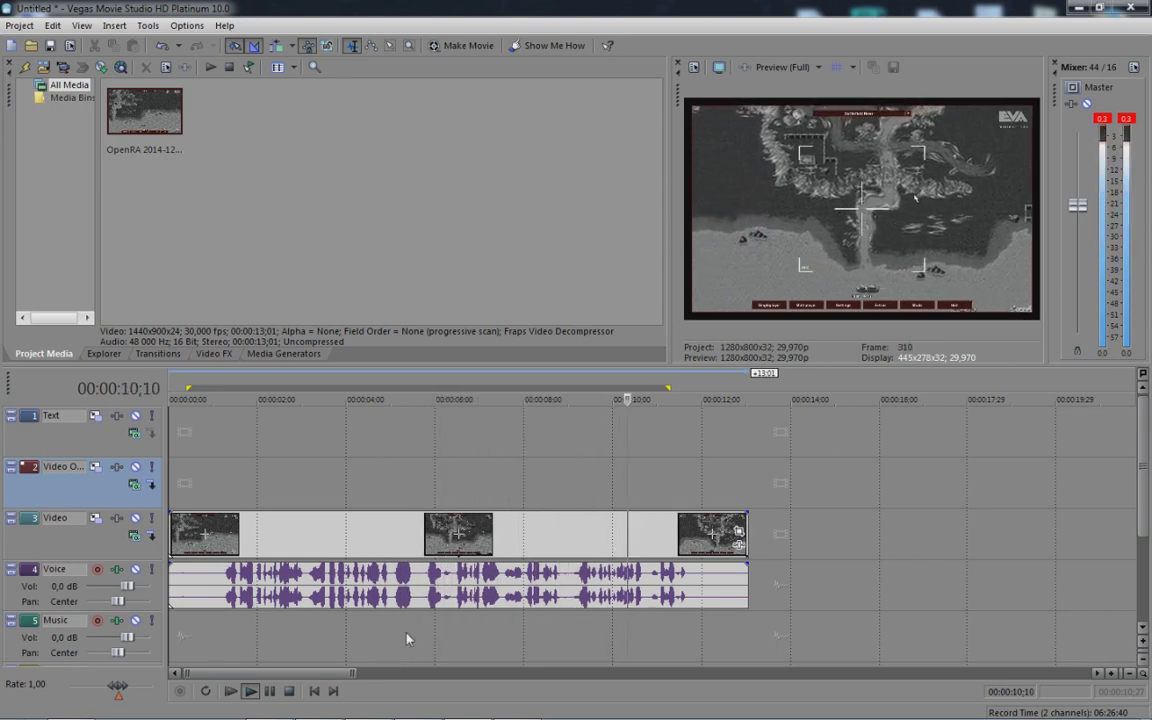
pyautogui.click(289, 690)
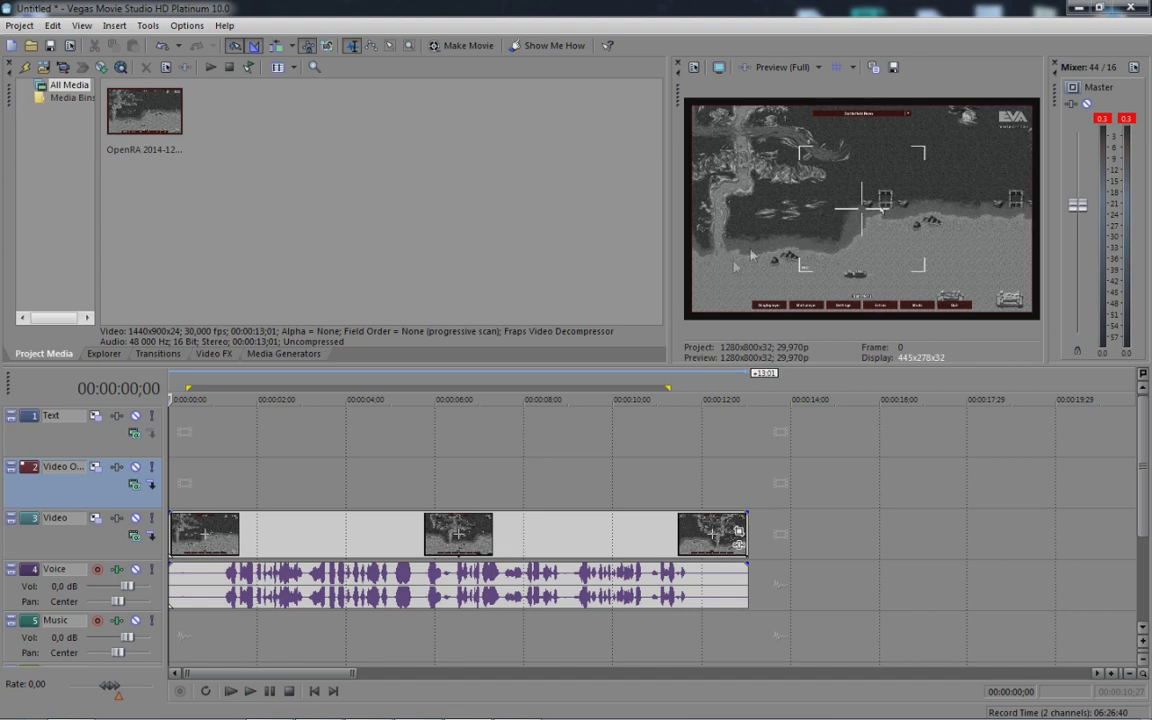
# - Bring up the Open Broadcaster Software, FRAPS and Audacity windows one after another and return to the Vegas project
pyautogui.click(268, 705)
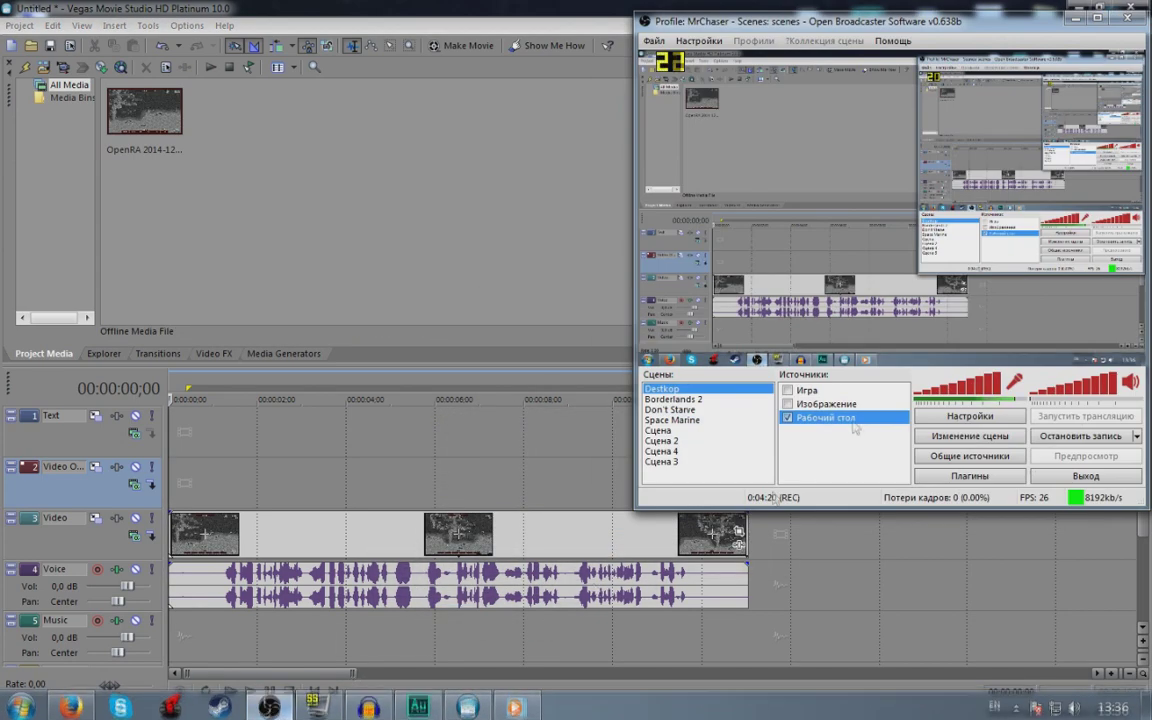
pyautogui.click(262, 482)
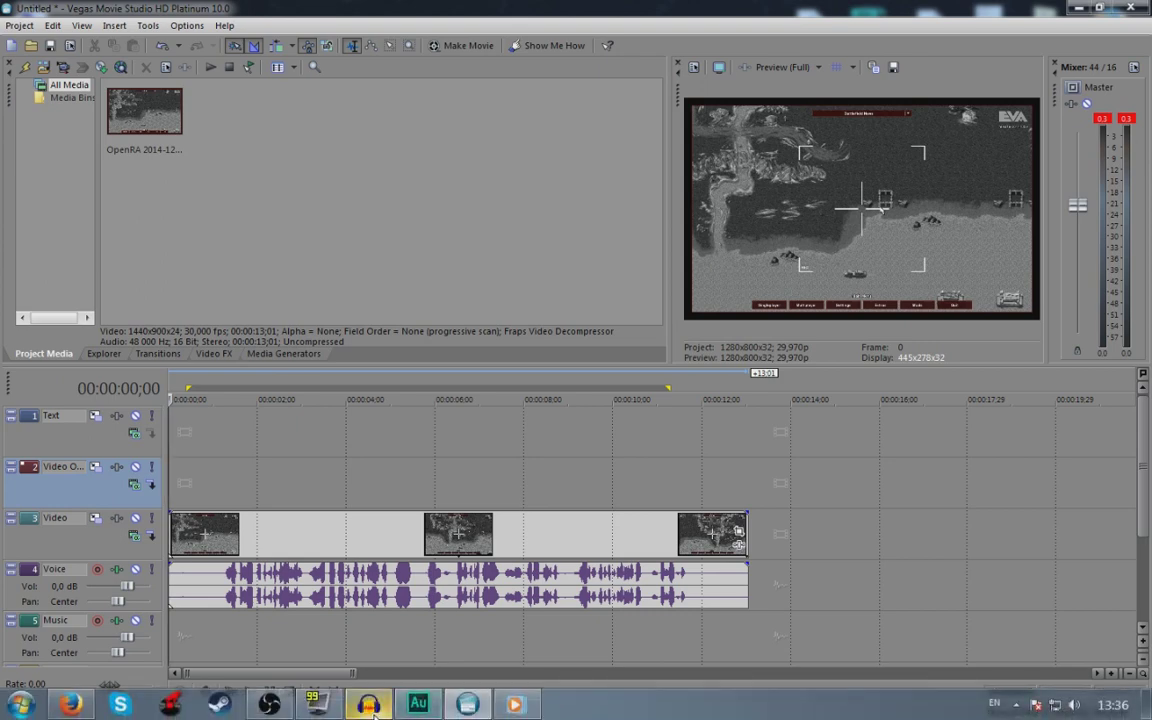
pyautogui.click(316, 705)
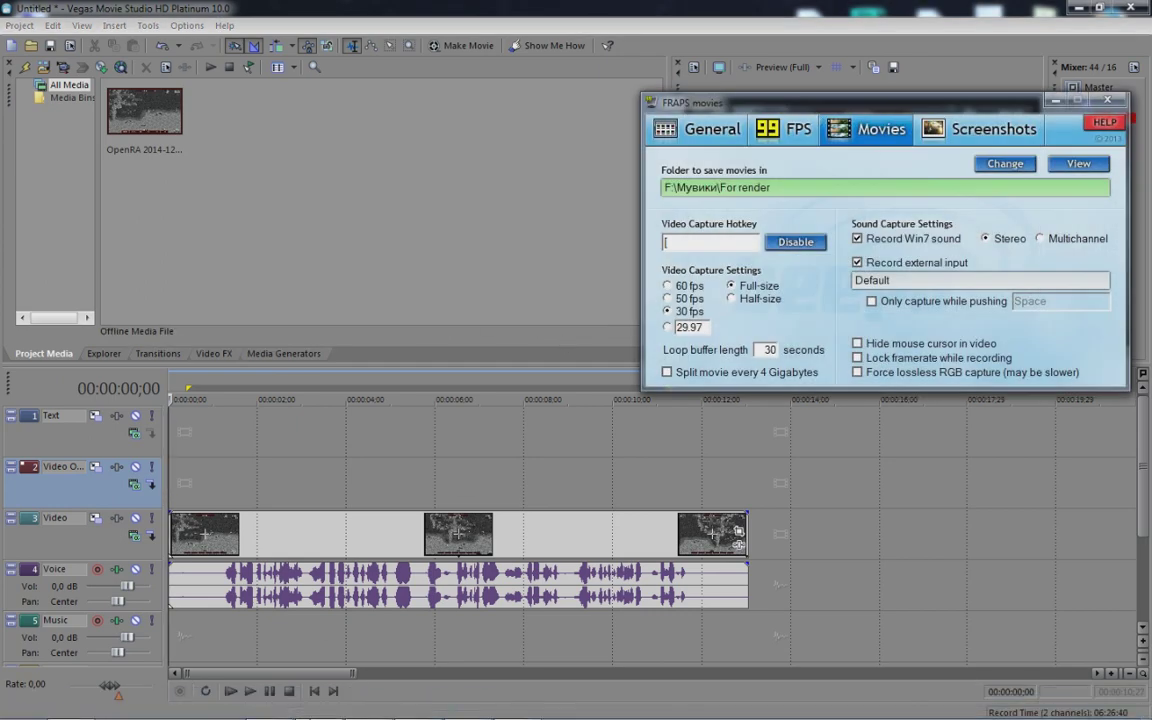
pyautogui.click(335, 708)
pyautogui.click(368, 705)
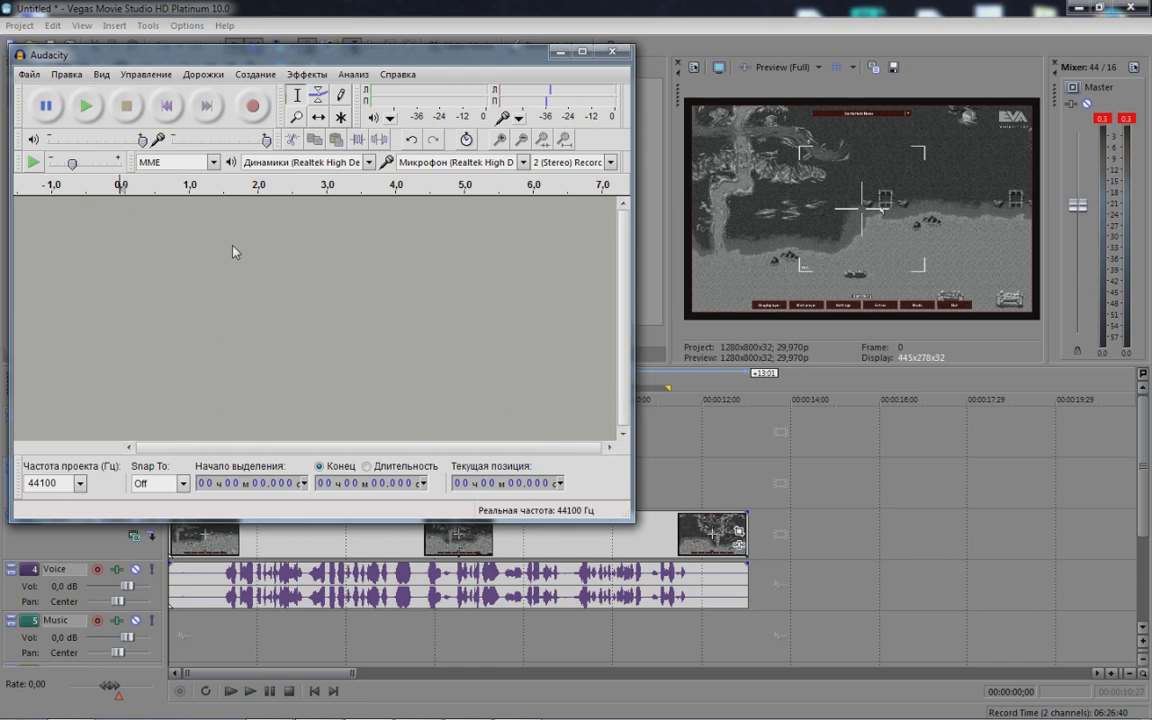
pyautogui.click(558, 51)
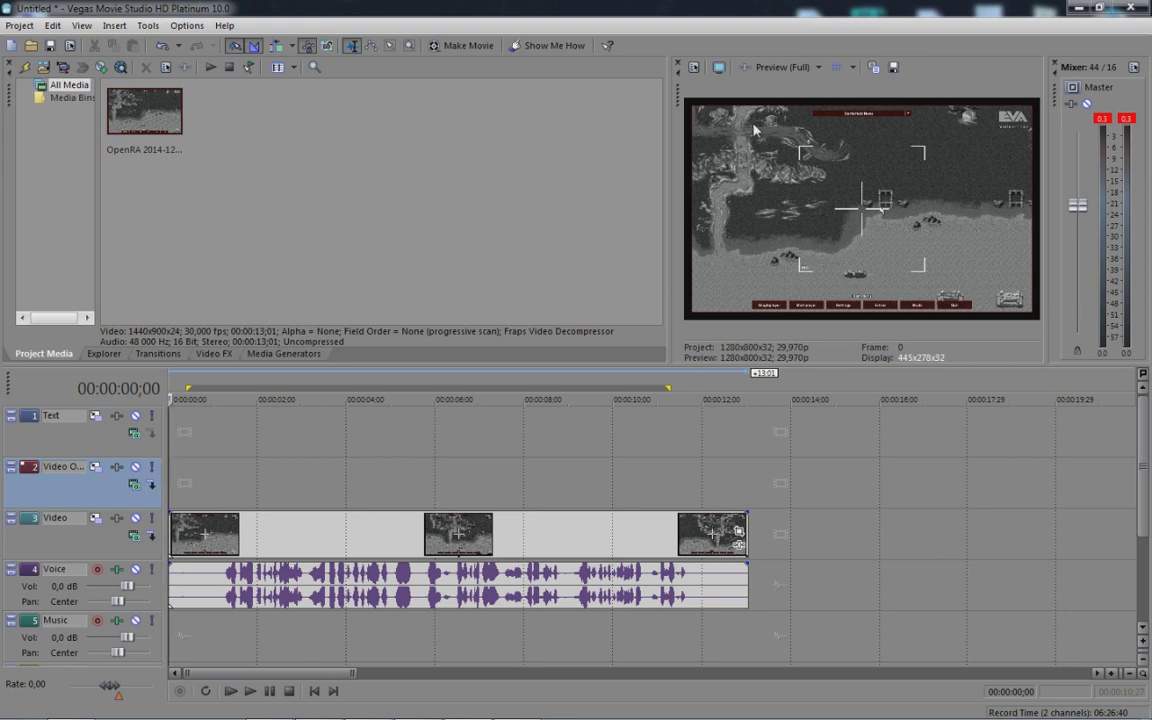
# - Play back the clip's voice audio, check several points on the timeline, and return the playhead to the start
pyautogui.click(212, 590)
pyautogui.press('space')
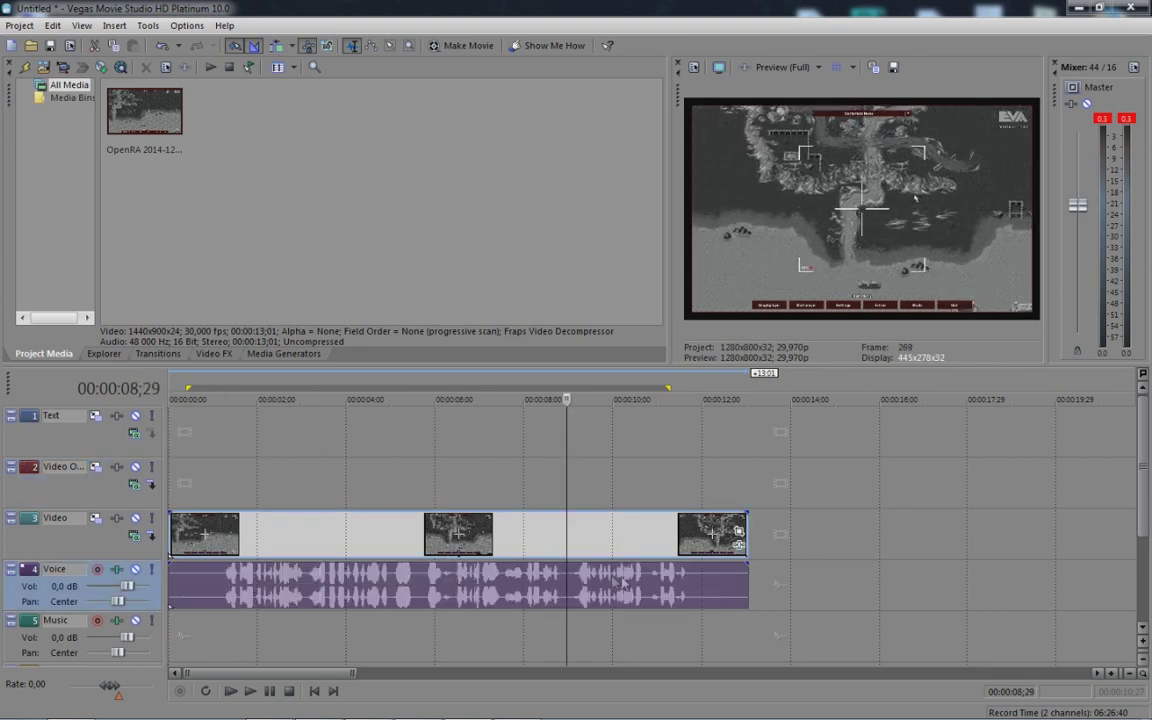
pyautogui.press('Return')
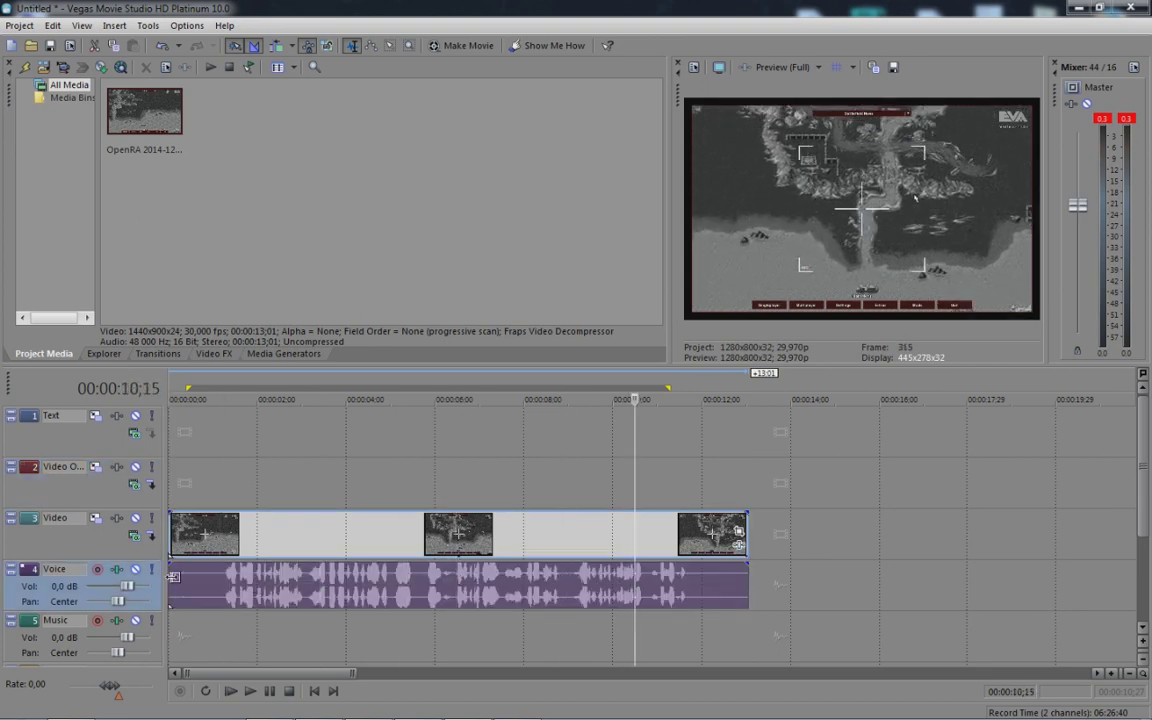
pyautogui.hotkey('ctrl', 'Home')
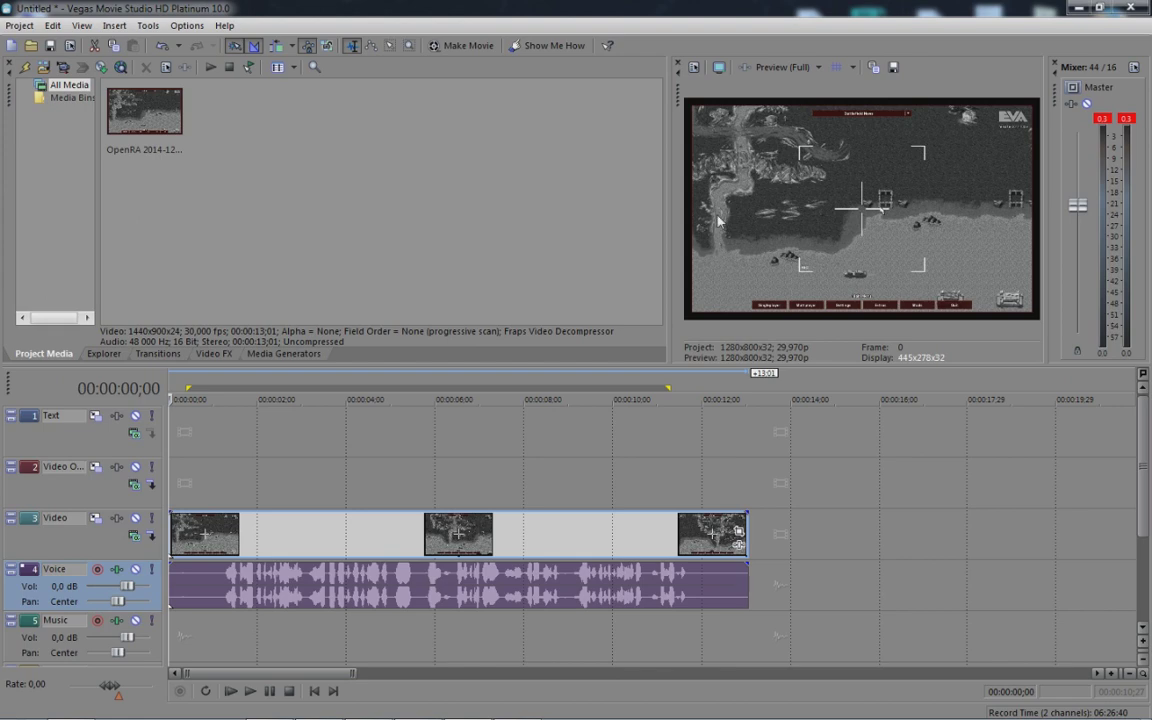
pyautogui.click(386, 402)
pyautogui.click(579, 404)
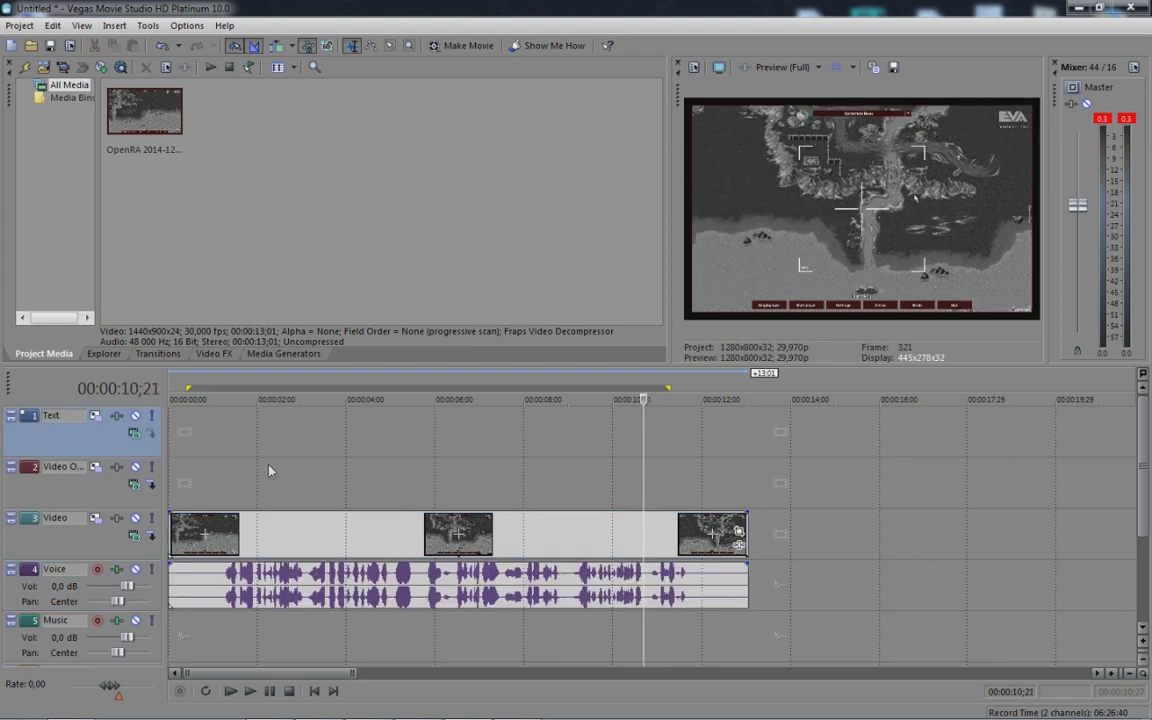
pyautogui.click(170, 483)
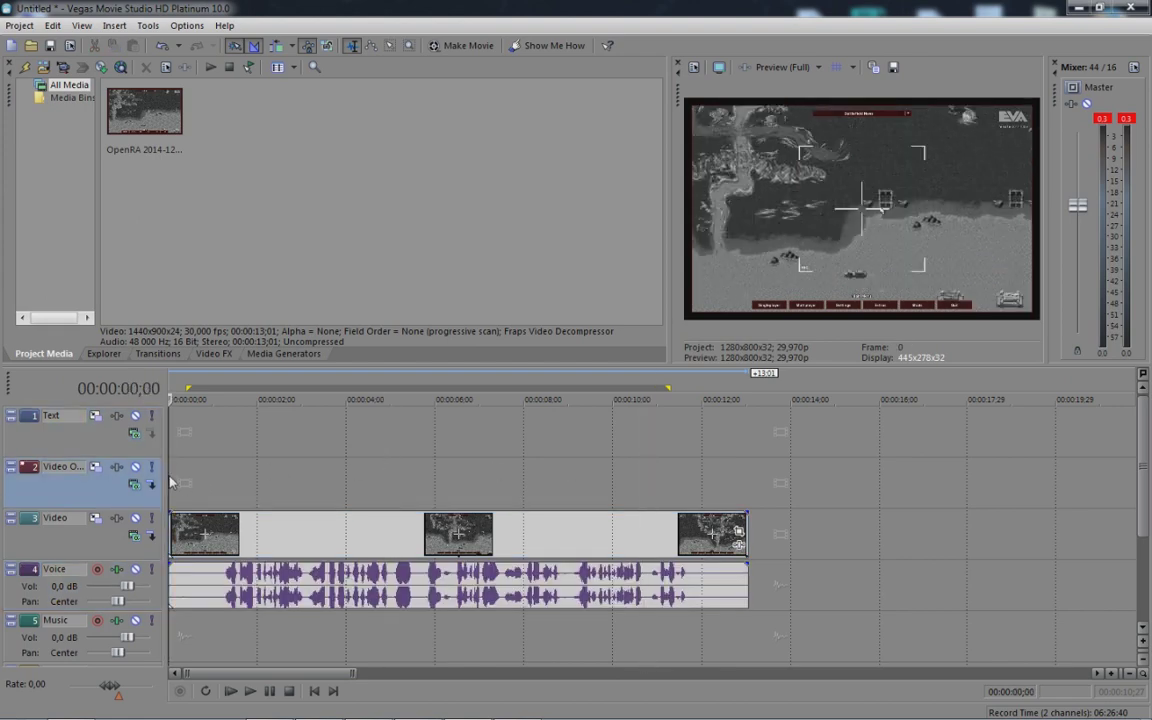
# - Set the video event's resampling to Disable resample in its properties
pyautogui.click(203, 590)
pyautogui.click(470, 535)
pyautogui.click(364, 535)
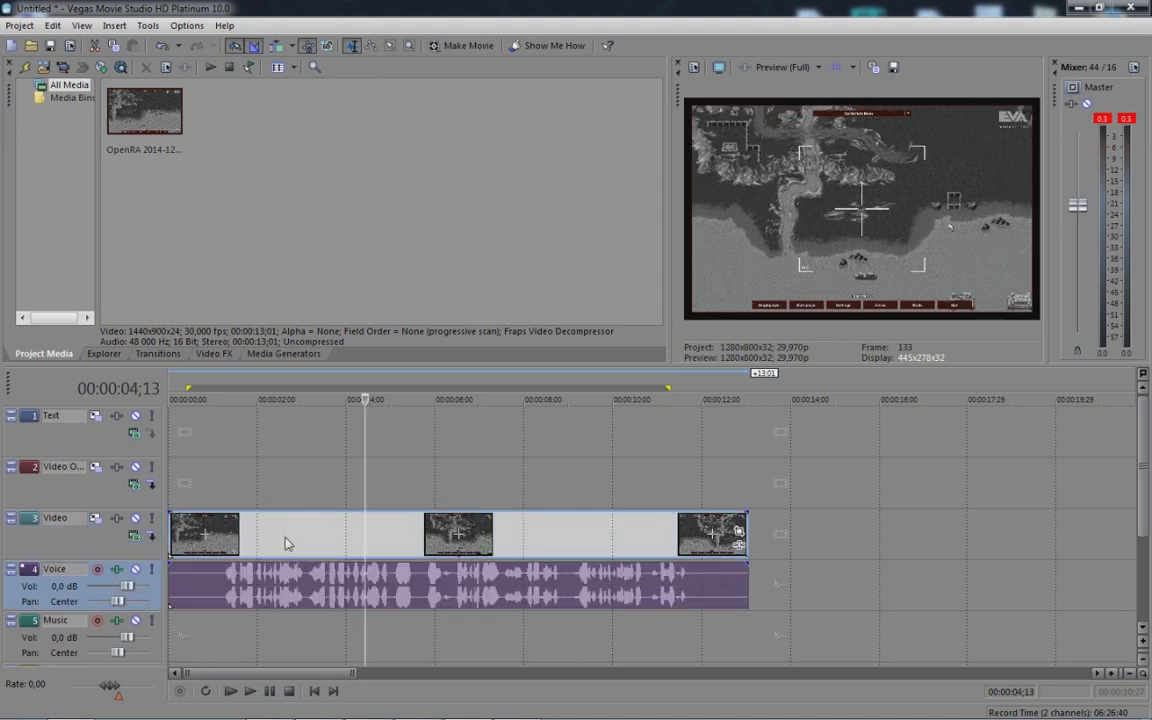
pyautogui.rightClick(286, 540)
pyautogui.click(322, 527)
pyautogui.click(413, 291)
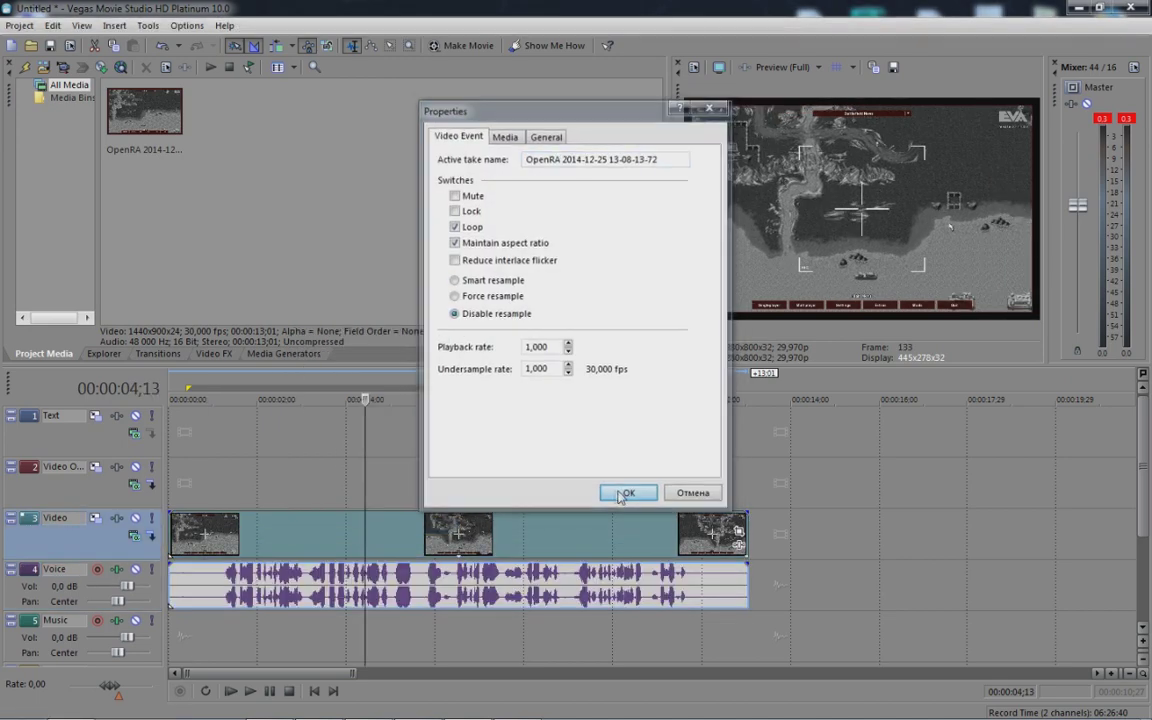
# - Select the full duration of the clip as the render region and open the Render As dialog
pyautogui.click(558, 445)
pyautogui.doubleClick(417, 447)
pyautogui.click(19, 25)
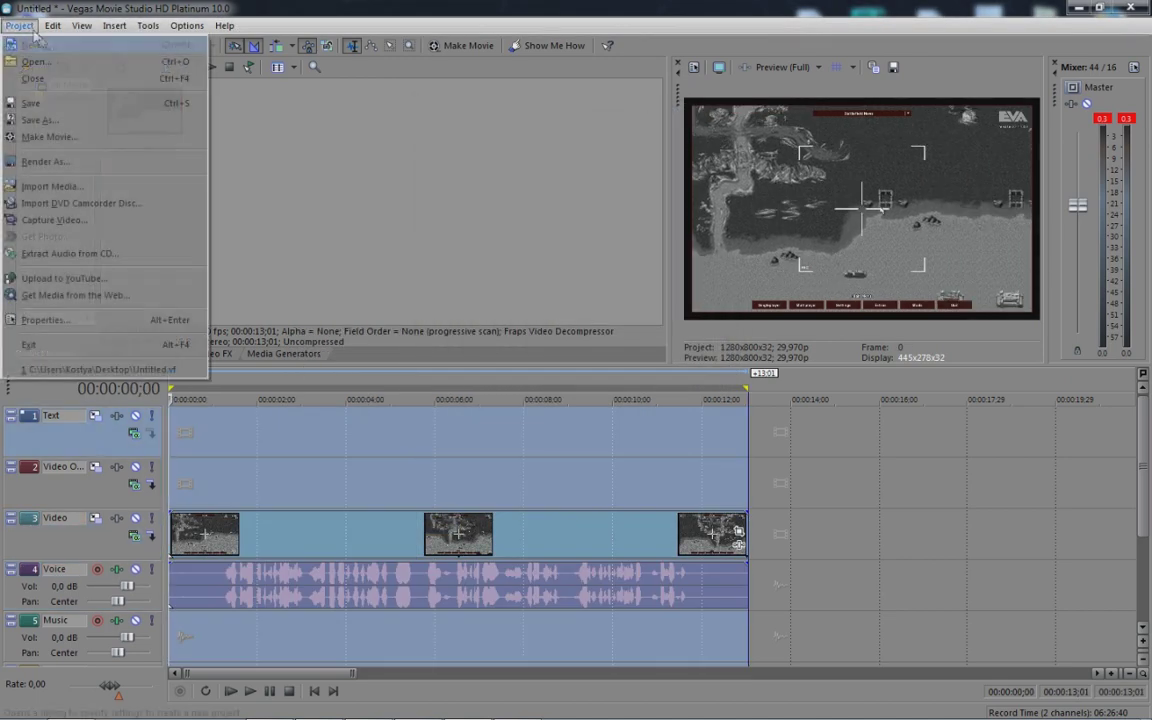
pyautogui.click(44, 168)
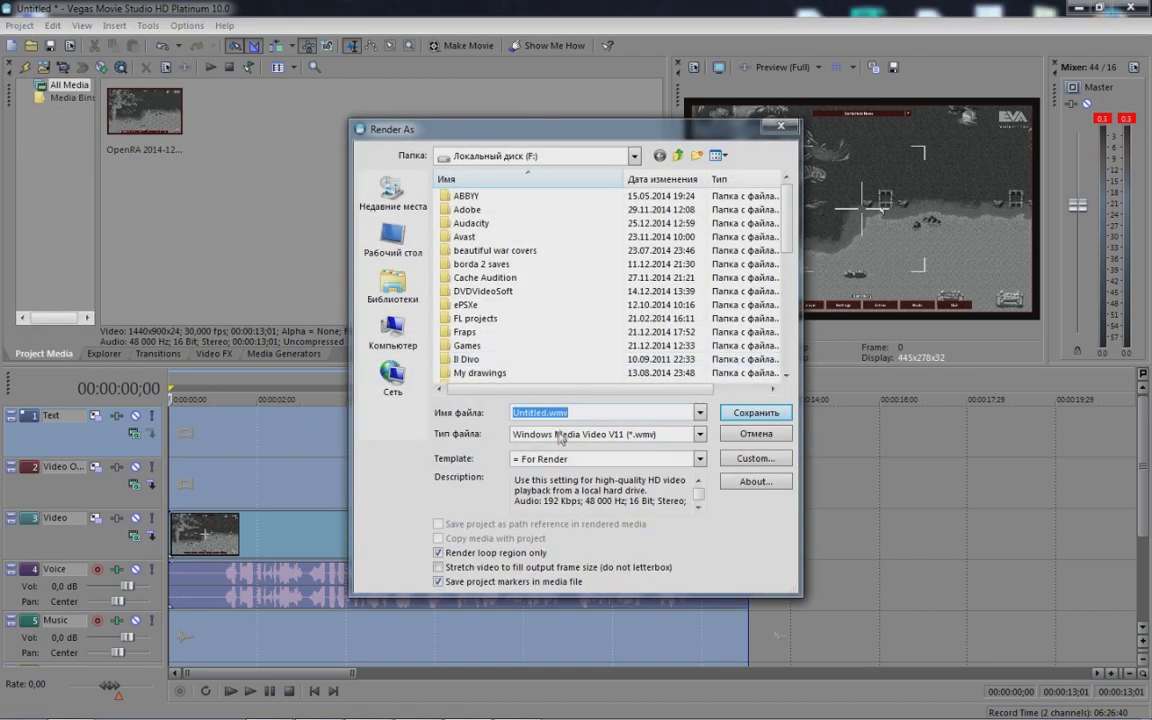
# - Set the render output type to MP3 Audio, the destination to the desktop and the file name to 1
pyautogui.click(589, 444)
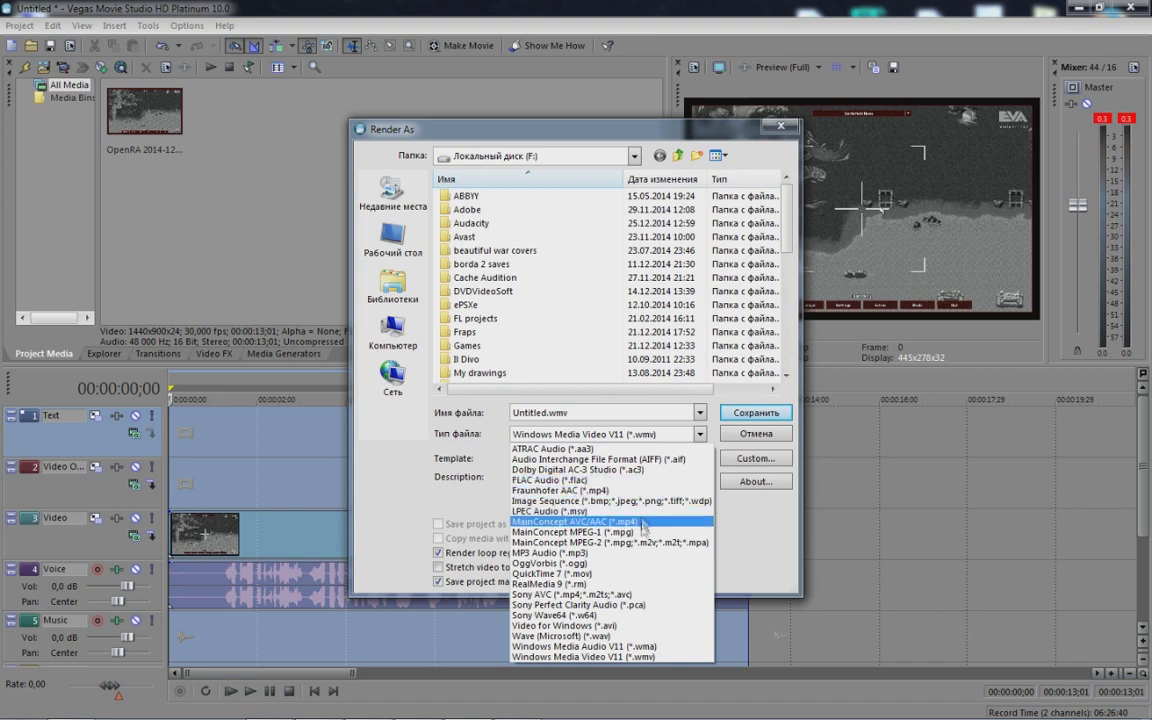
pyautogui.click(608, 552)
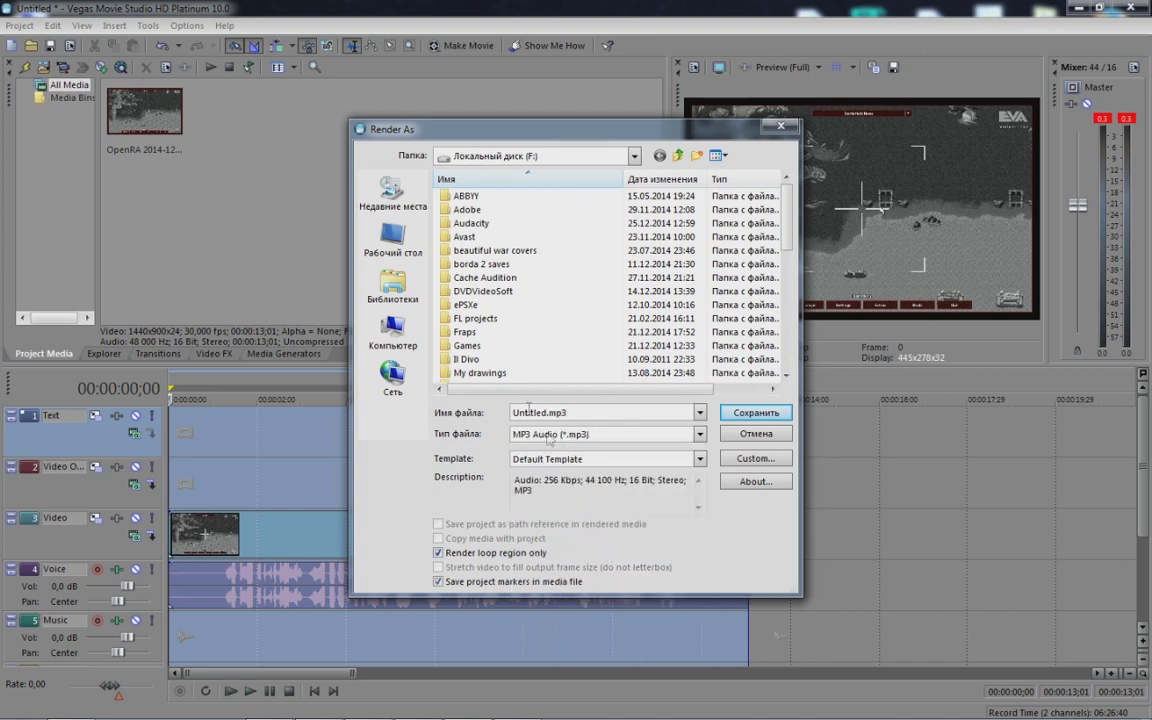
pyautogui.click(392, 240)
pyautogui.doubleClick(586, 411)
pyautogui.write('1')
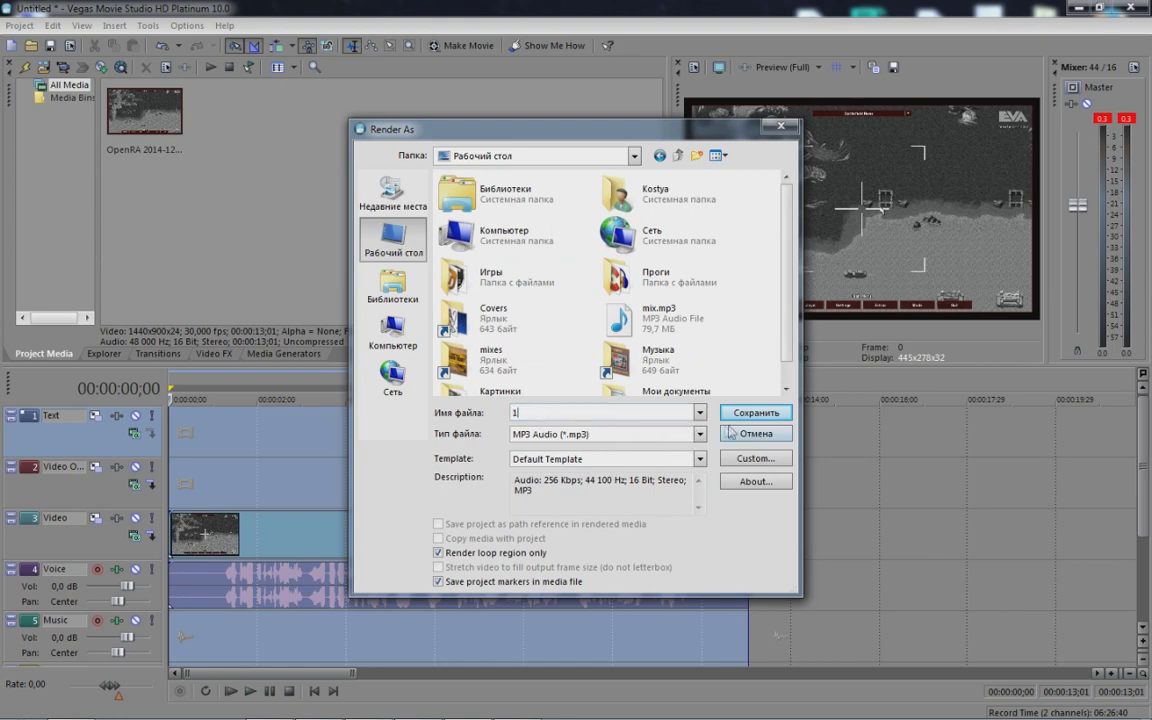
# - Set the custom MP3 bit rate to 320 Kbps, 48 000 Hz, render 1.mp3 and close the render progress window
pyautogui.click(750, 458)
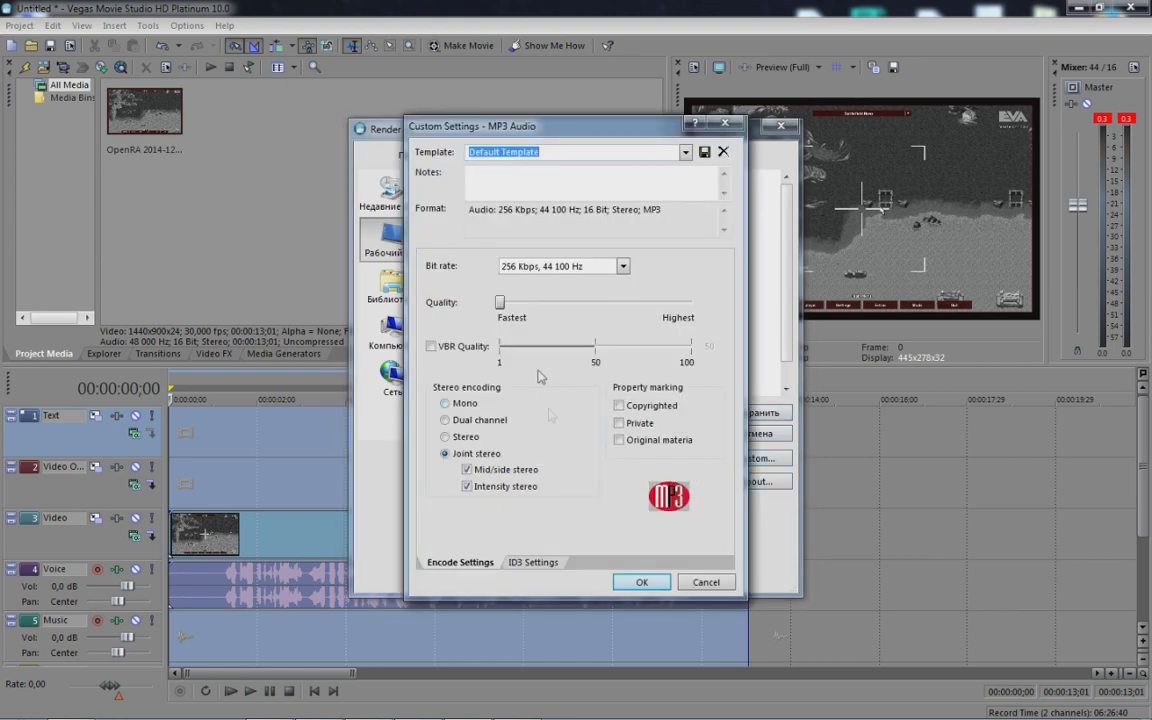
pyautogui.click(545, 266)
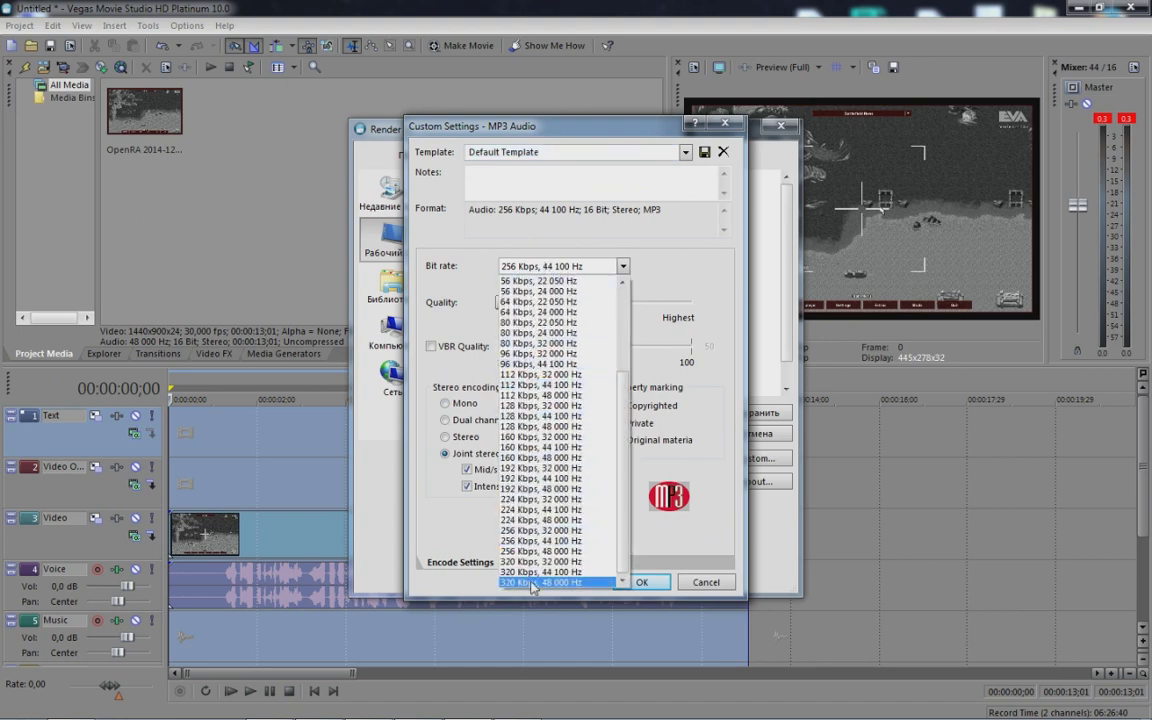
pyautogui.click(533, 583)
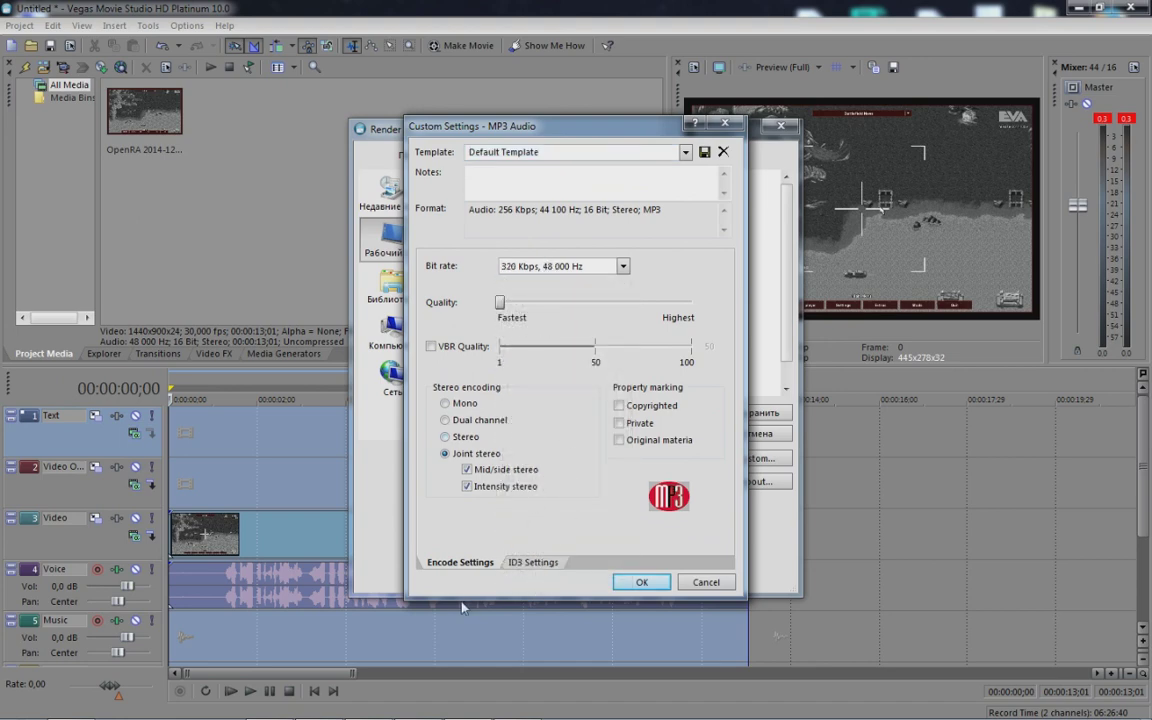
pyautogui.click(641, 582)
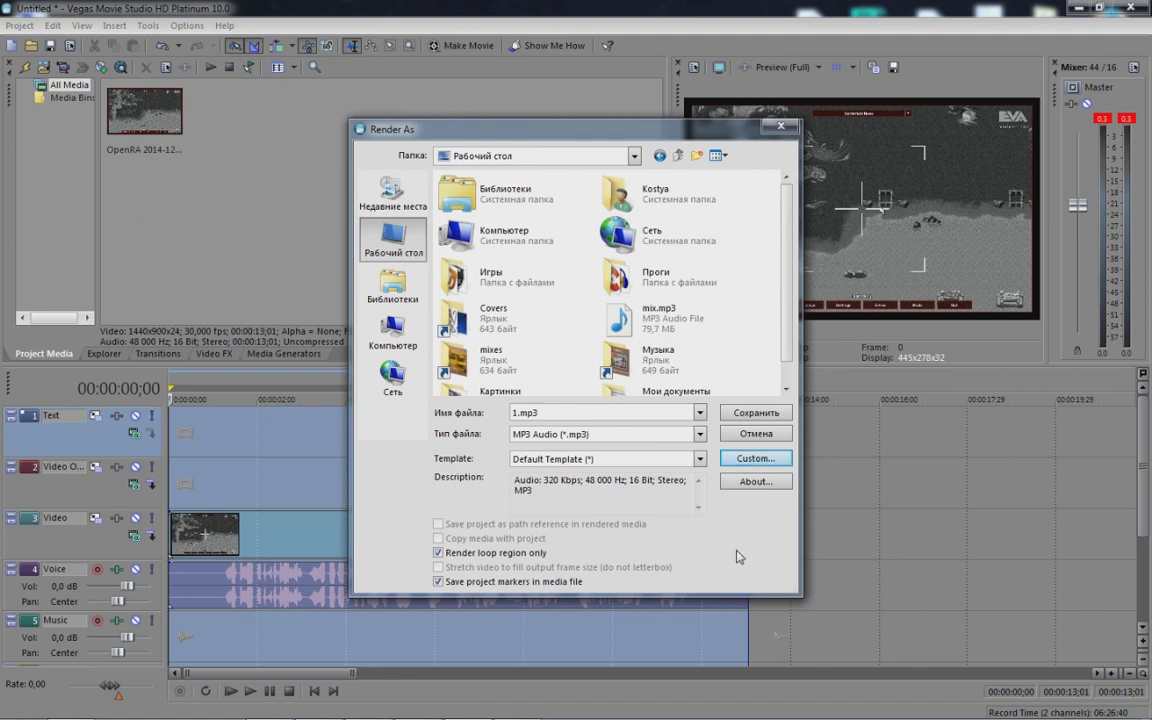
pyautogui.click(766, 410)
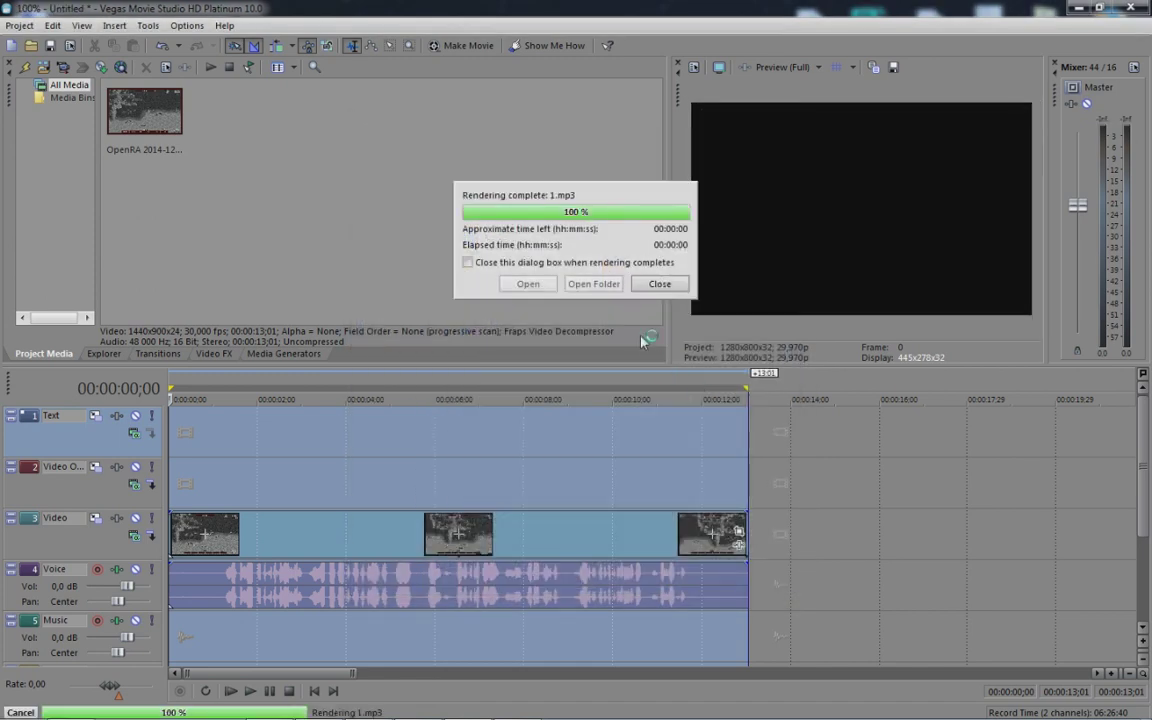
pyautogui.click(658, 285)
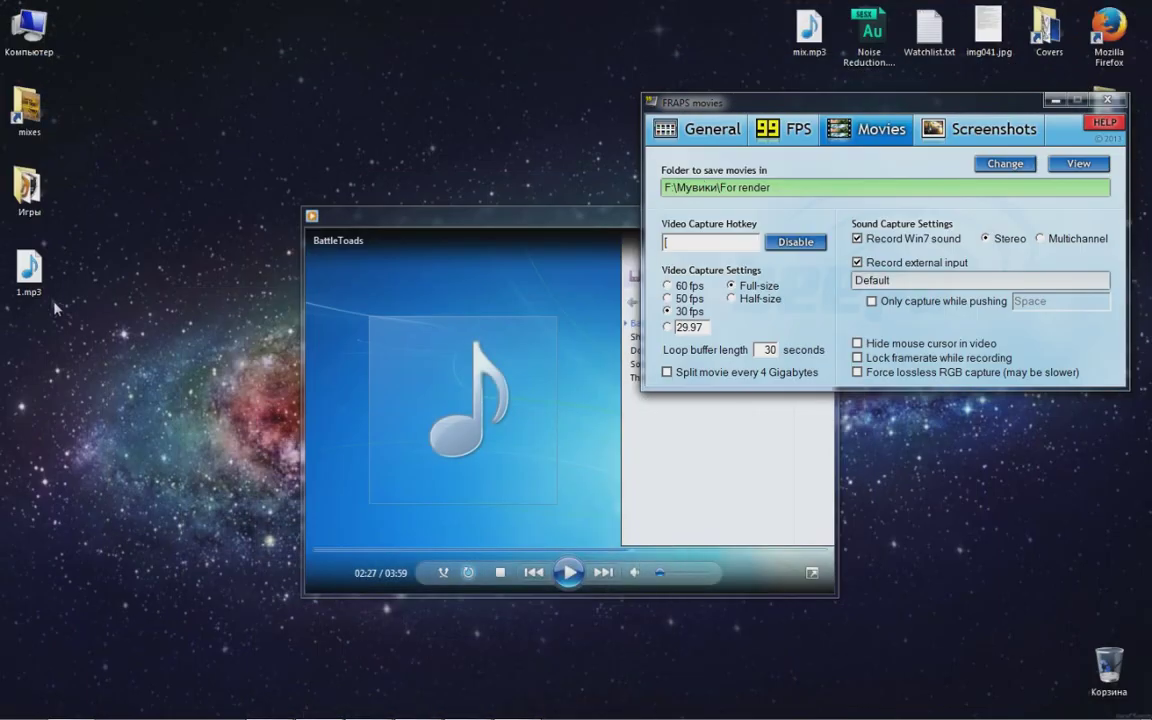
# - Close the media player window on the desktop and check the rendered 1.mp3 file
pyautogui.click(394, 215)
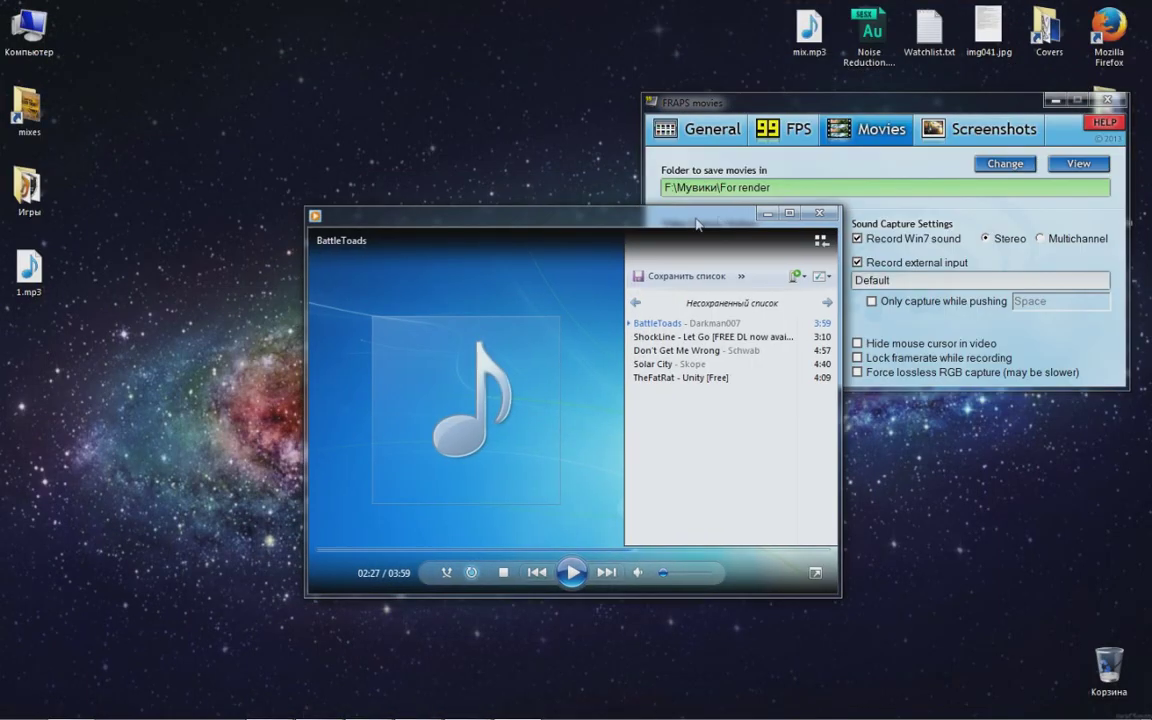
pyautogui.click(822, 200)
pyautogui.click(30, 271)
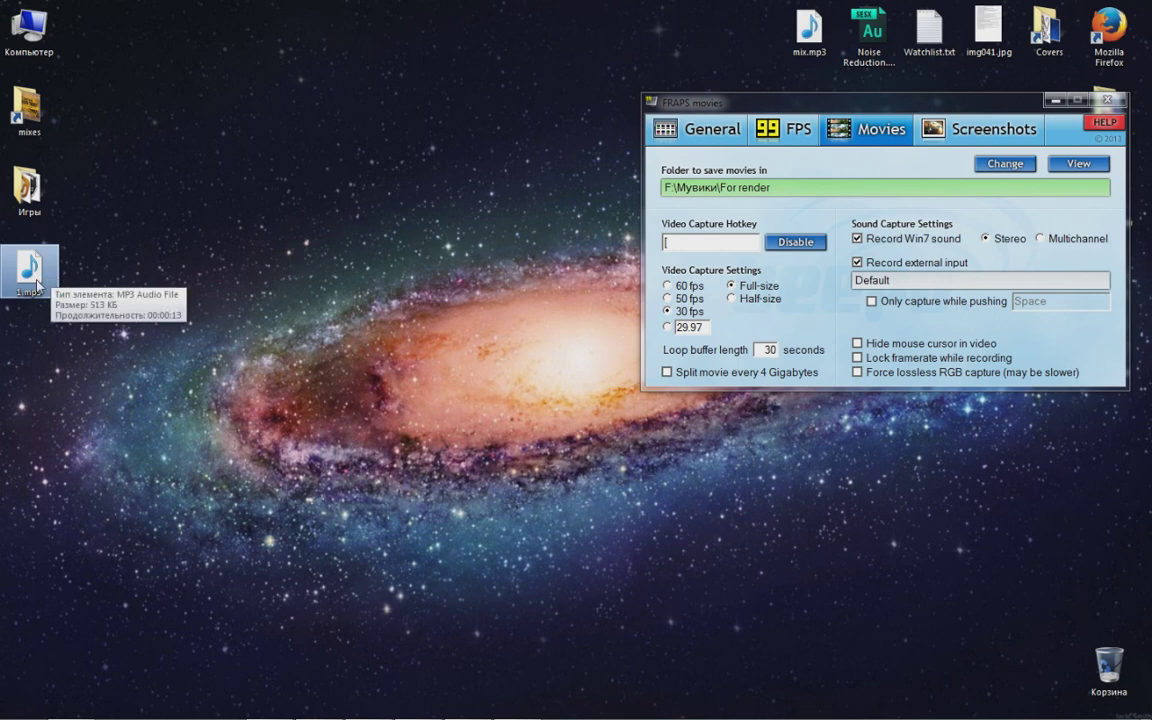
pyautogui.click(805, 182)
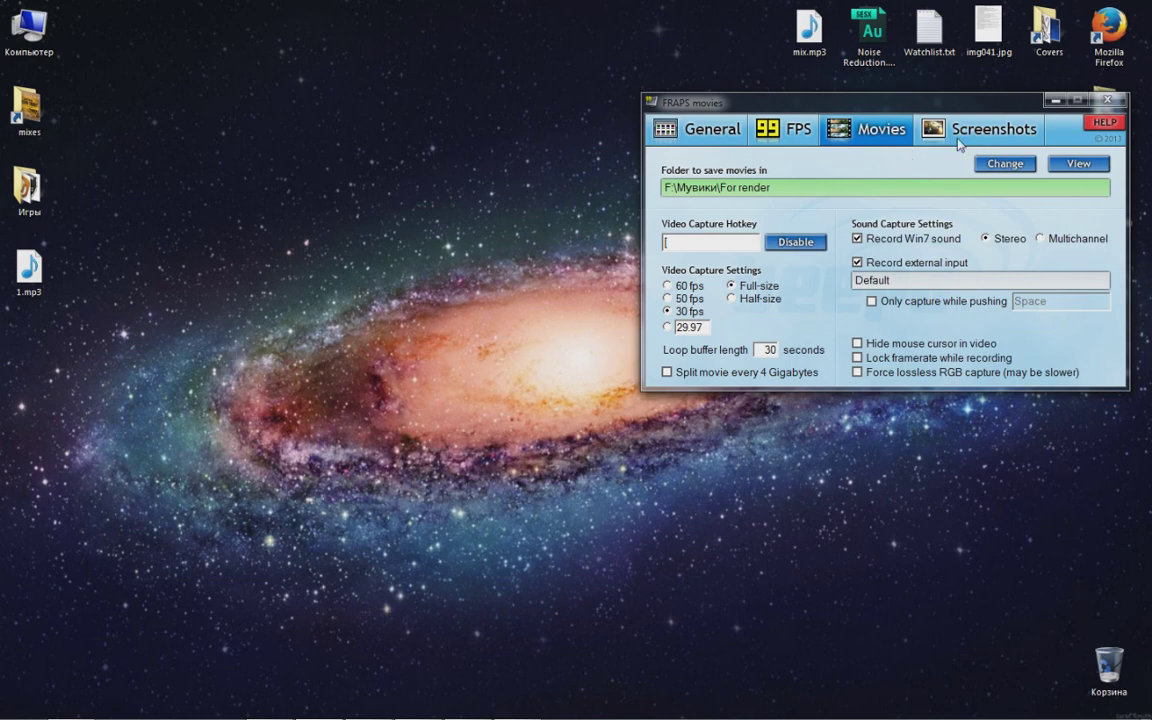
# - Switch to Audacity, record about 1.8 seconds of background noise from the microphone and play it back
pyautogui.click(368, 705)
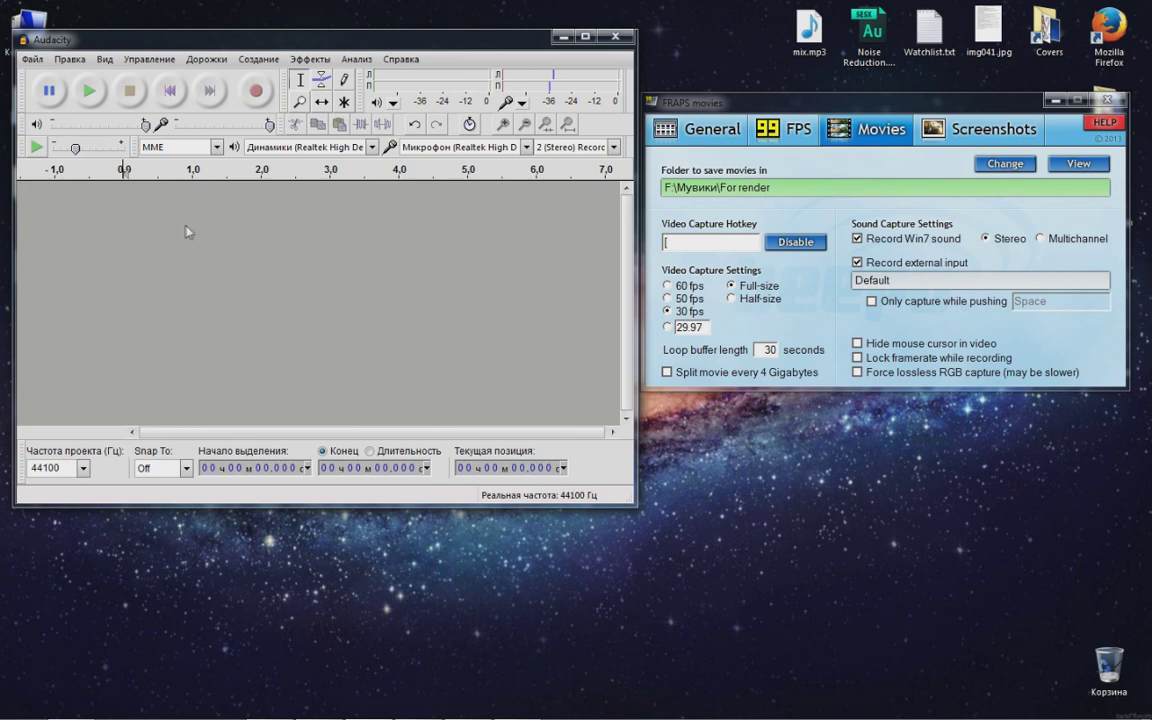
pyautogui.moveTo(103, 40); pyautogui.dragTo(101, 28)
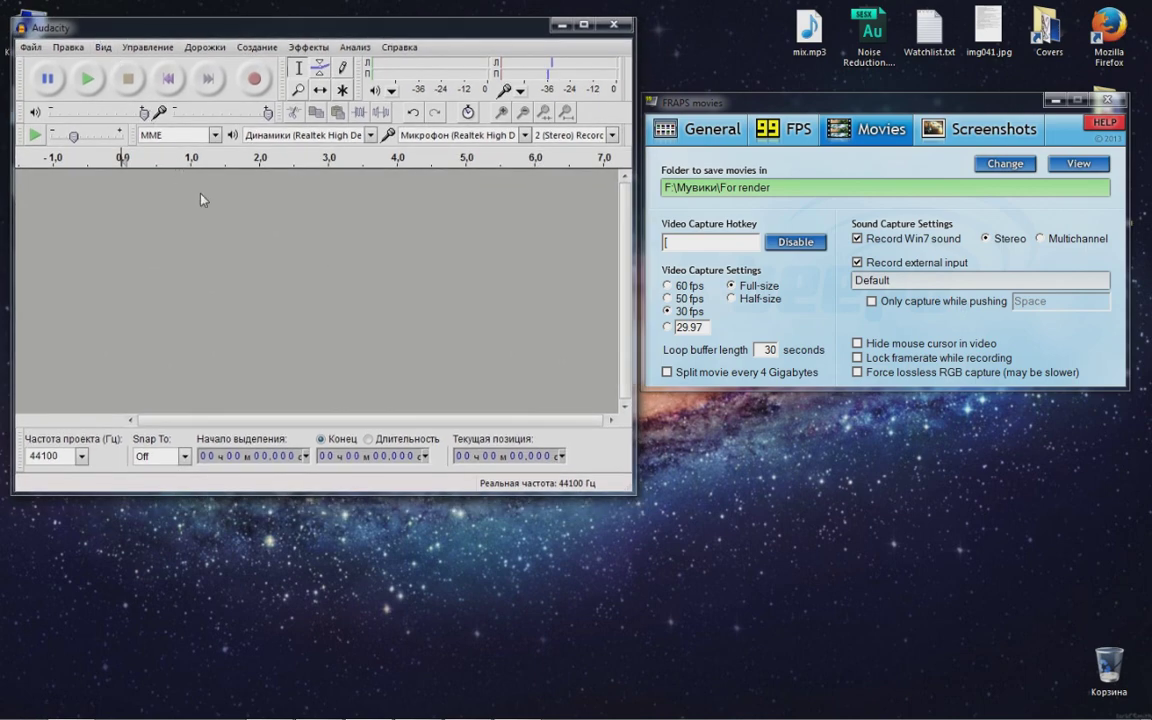
pyautogui.click(253, 85)
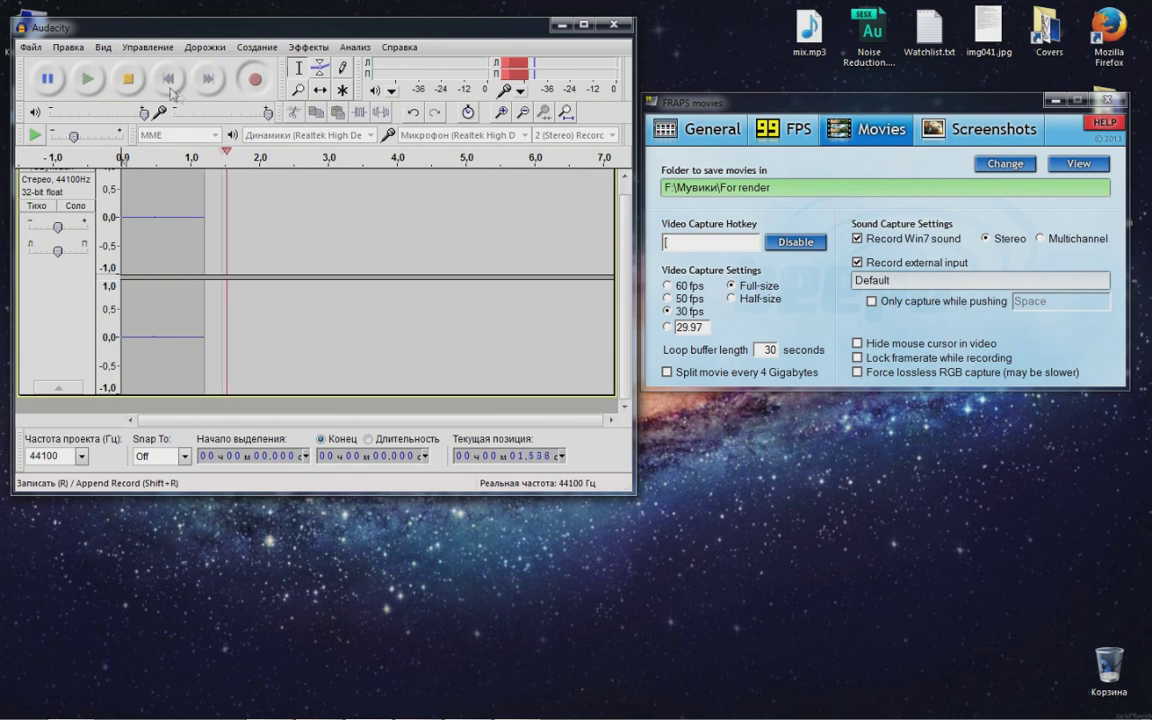
pyautogui.click(127, 84)
pyautogui.press('space')
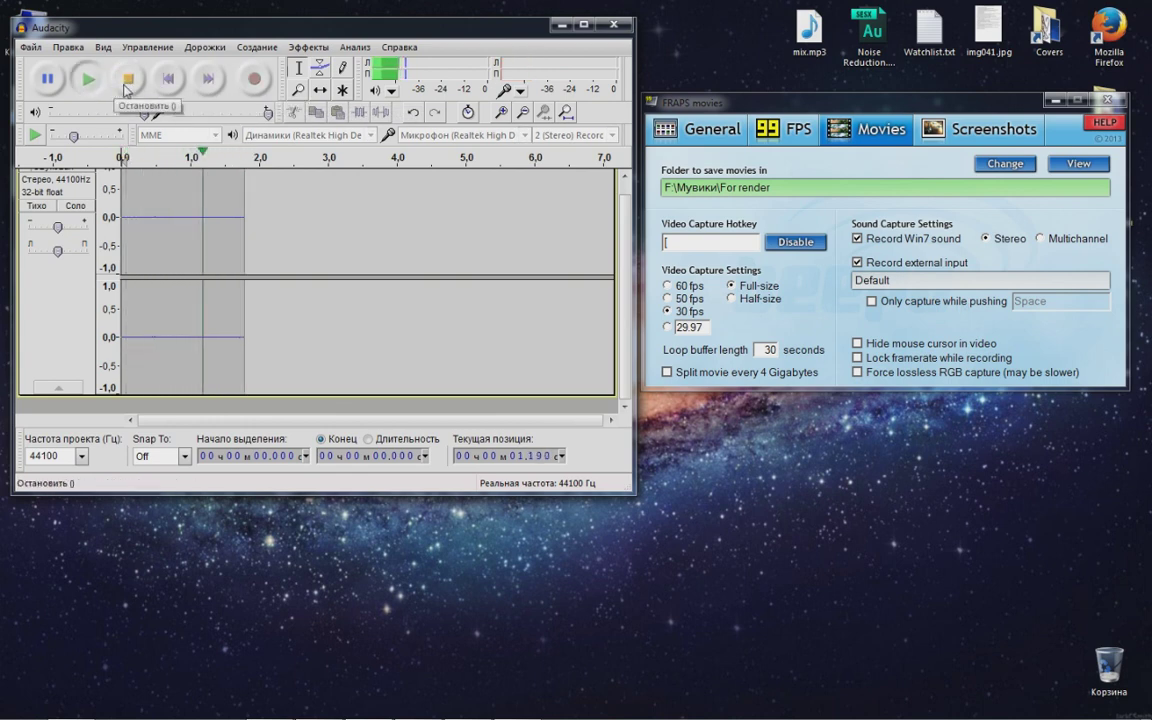
pyautogui.click(127, 80)
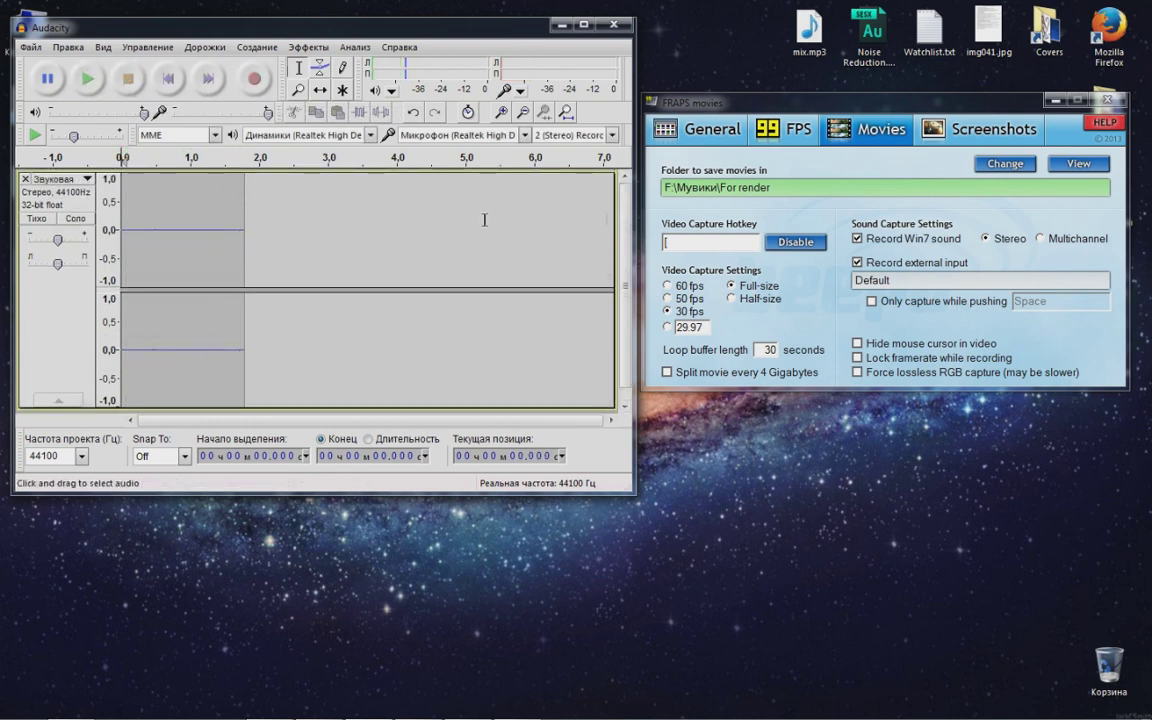
# - Select the entire noise recording and create a noise profile from it with the Noise Removal (Удаление шума) effect
pyautogui.doubleClick(229, 229)
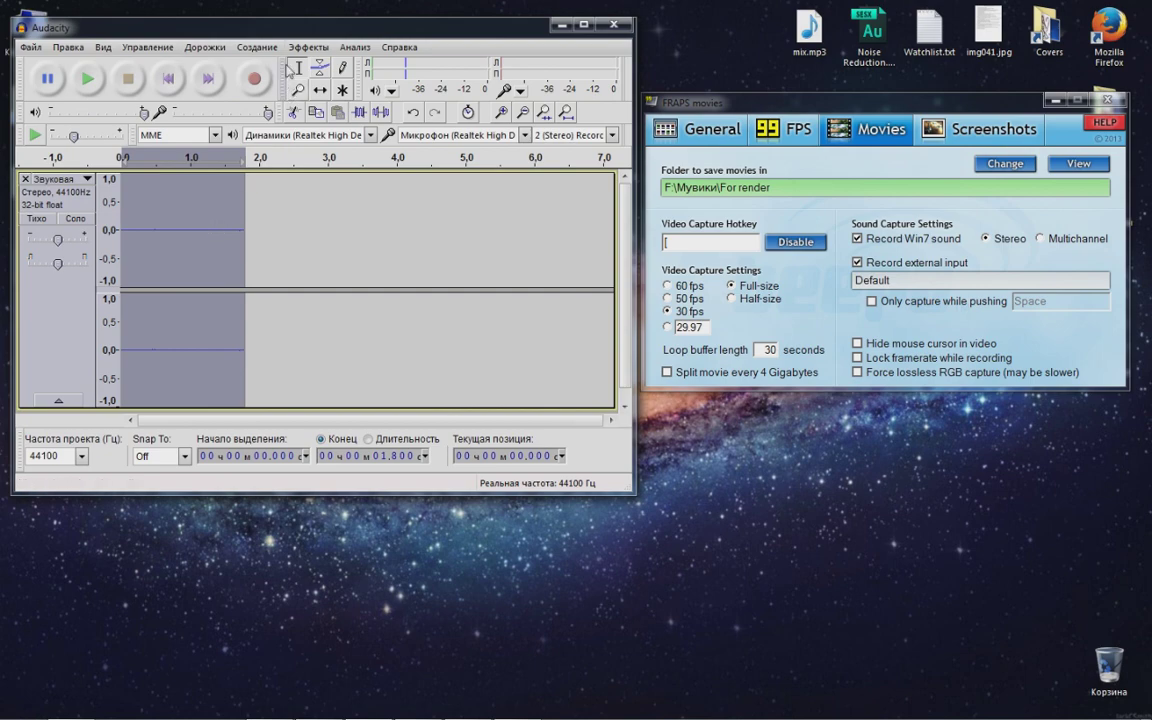
pyautogui.click(303, 47)
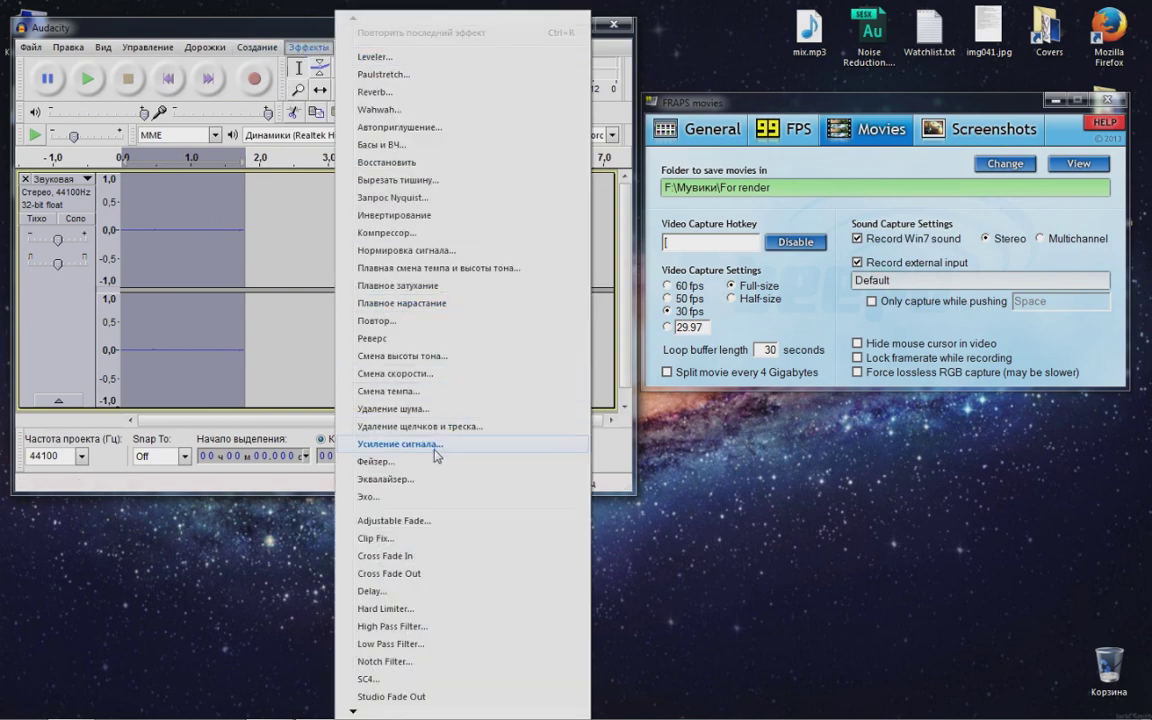
pyautogui.click(395, 409)
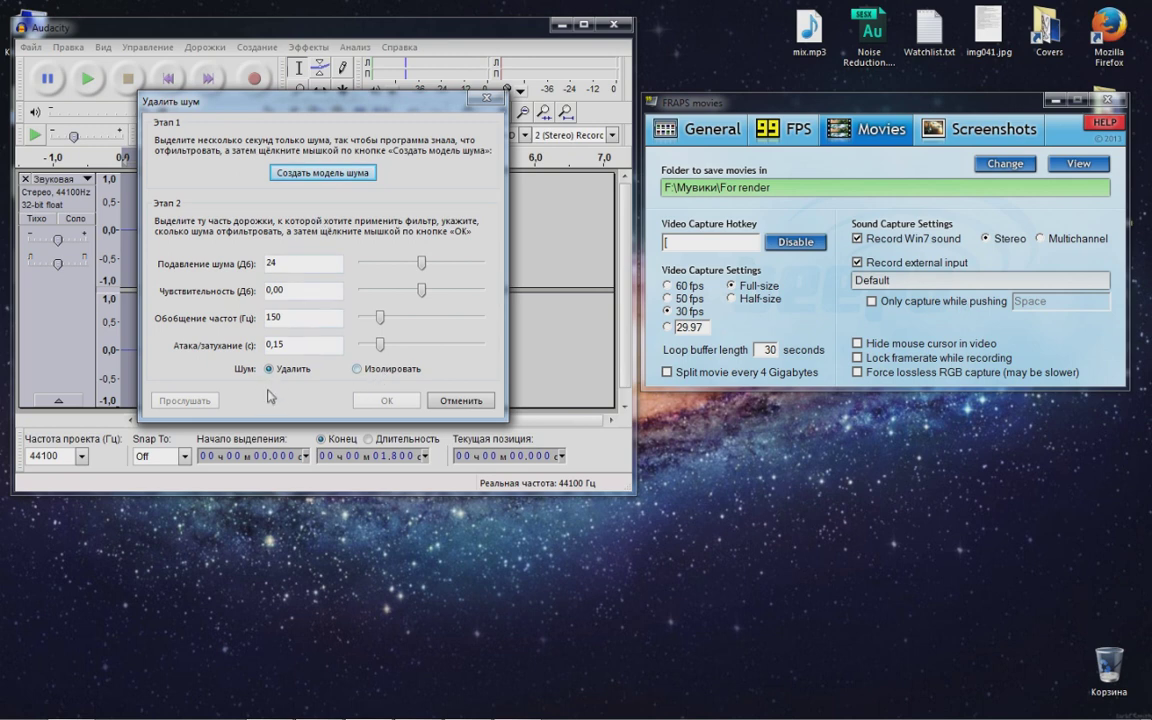
pyautogui.click(339, 181)
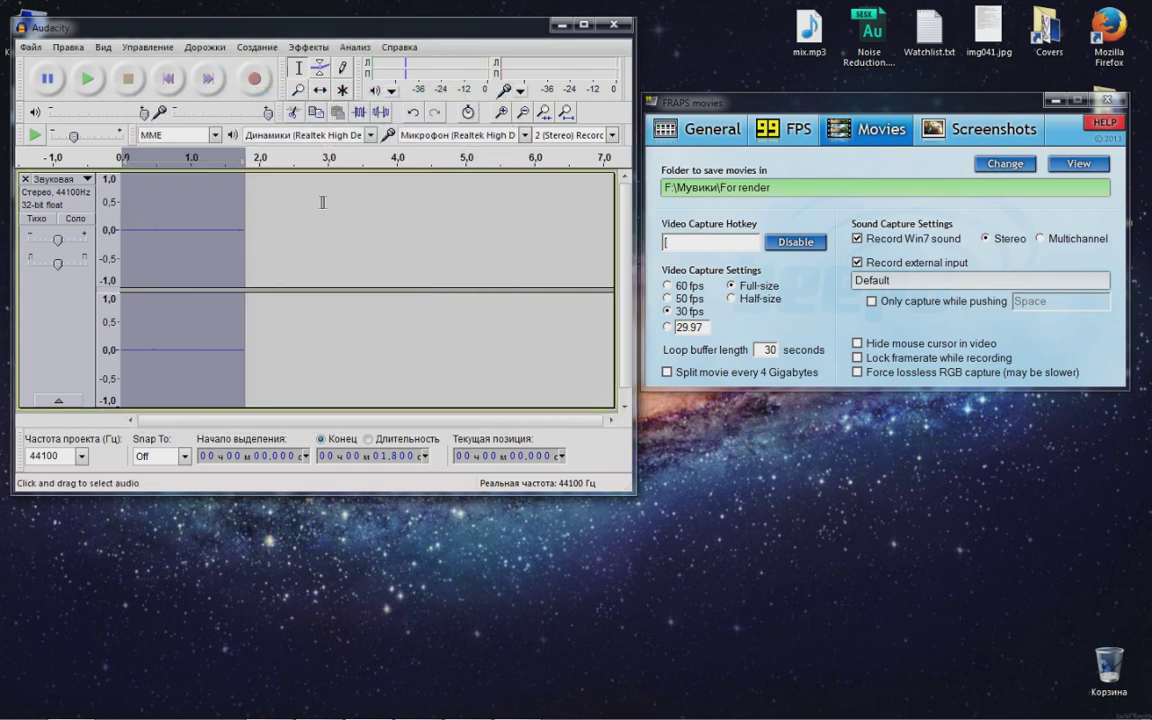
# - Delete the noise track and import 1.mp3 from the desktop into the empty Audacity project
pyautogui.click(25, 179)
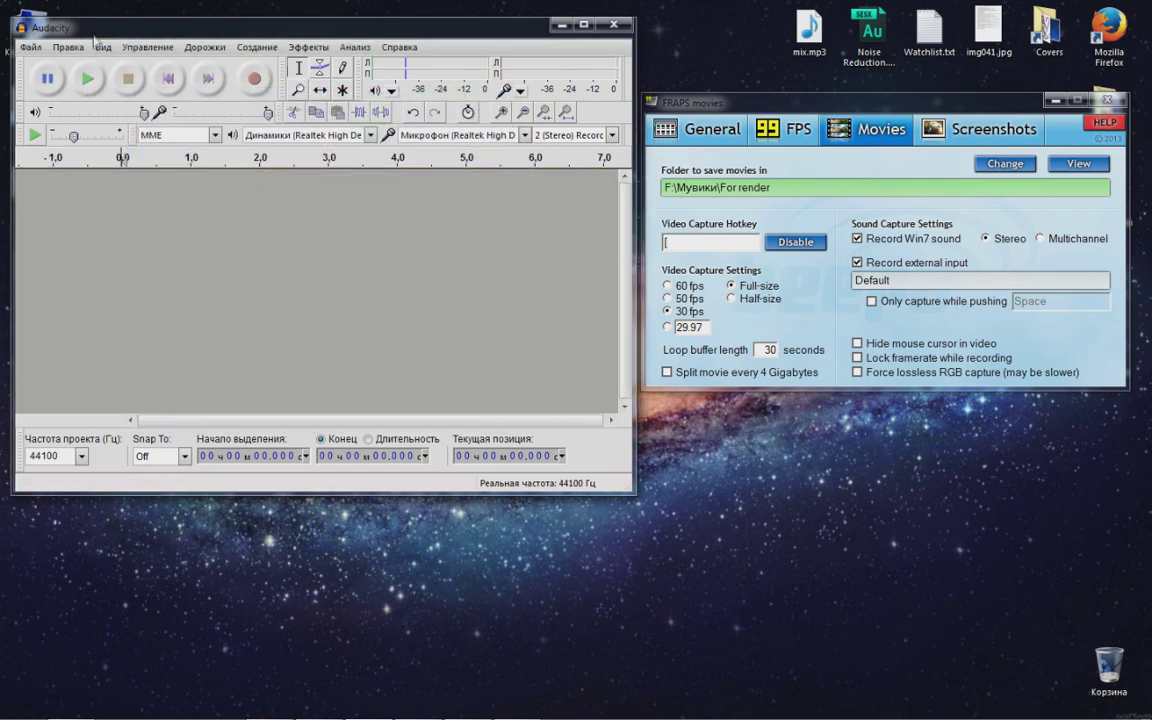
pyautogui.moveTo(60, 27); pyautogui.dragTo(198, 23)
pyautogui.moveTo(30, 268); pyautogui.dragTo(252, 237)
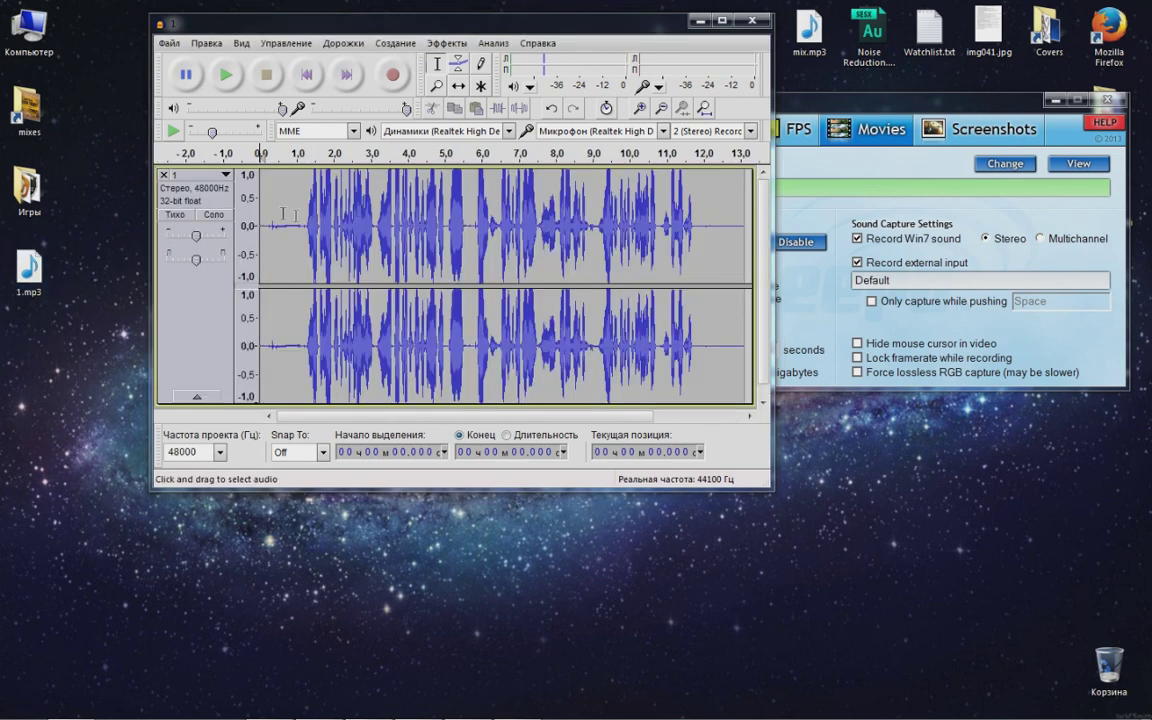
# - Play the start of the imported voice track and arrange the Audacity and FRAPS windows side by side
pyautogui.click(228, 76)
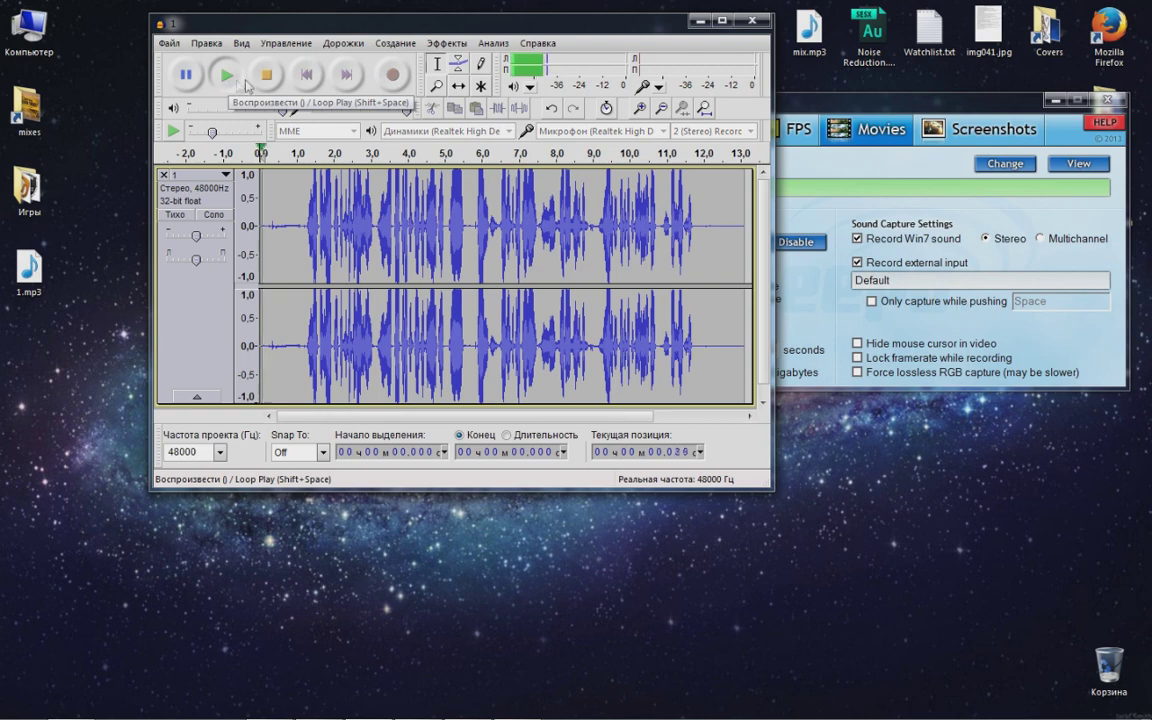
pyautogui.click(266, 75)
pyautogui.moveTo(372, 26); pyautogui.dragTo(235, 27)
pyautogui.moveTo(657, 103); pyautogui.dragTo(664, 88)
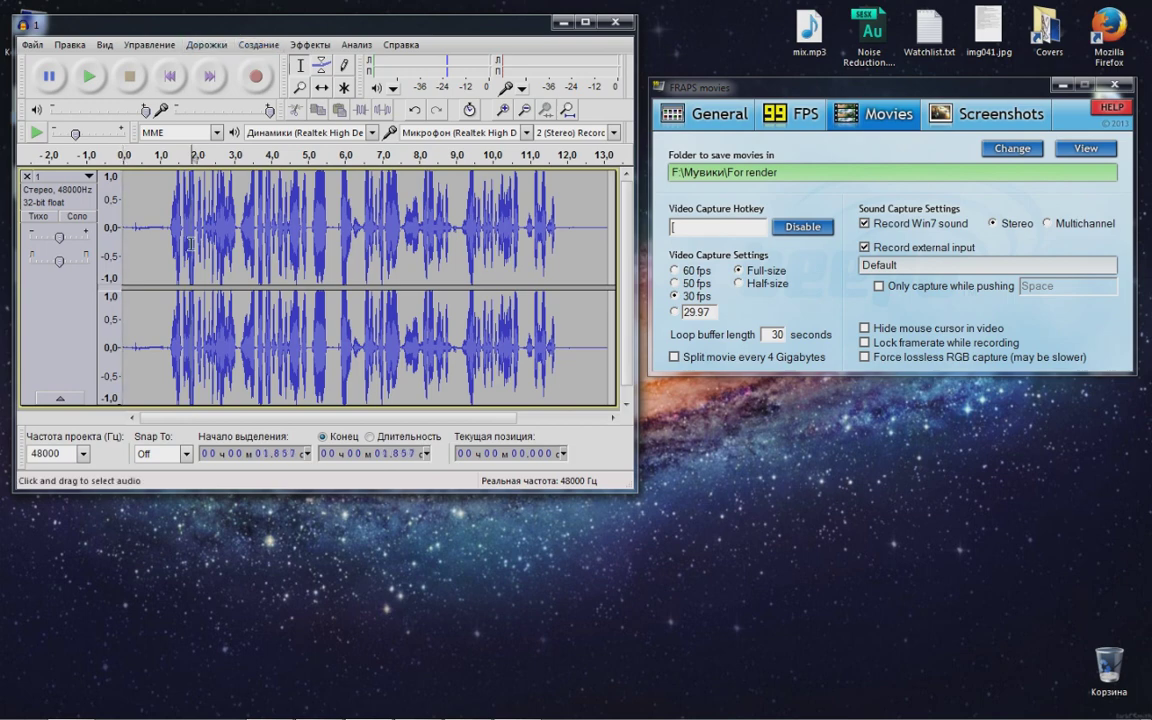
# - Select the whole voice track and repeat the Noise Removal effect on it
pyautogui.hotkey('ctrl', 'a')
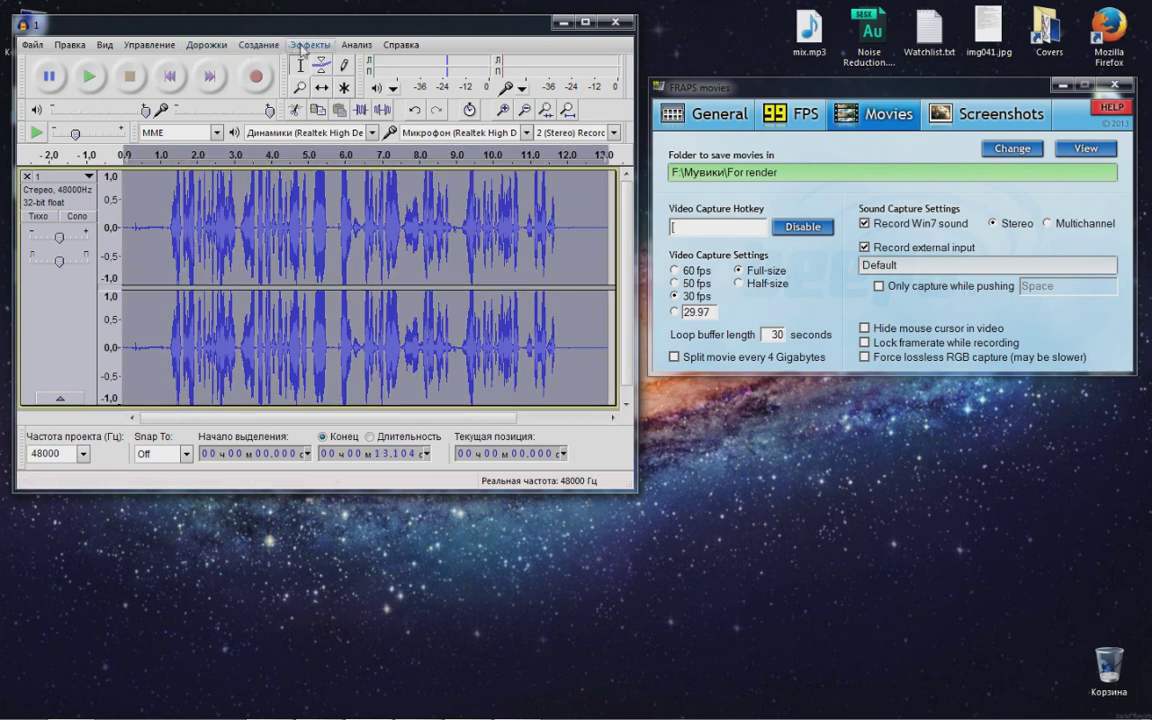
pyautogui.click(310, 44)
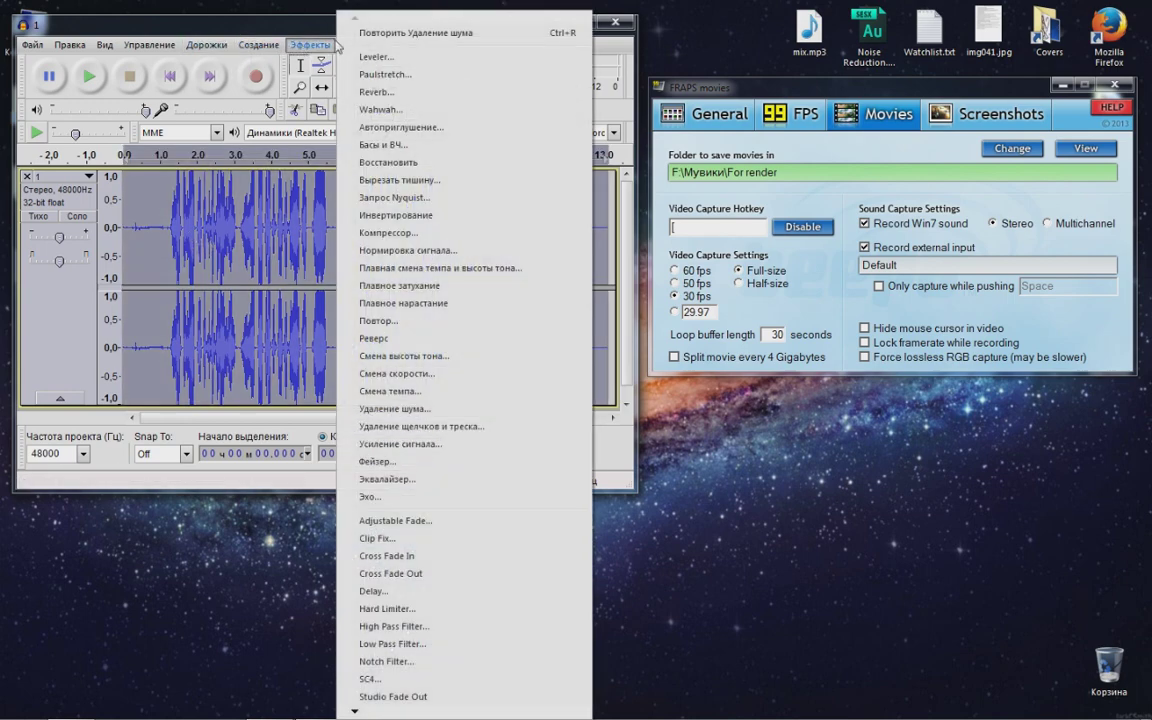
pyautogui.click(408, 33)
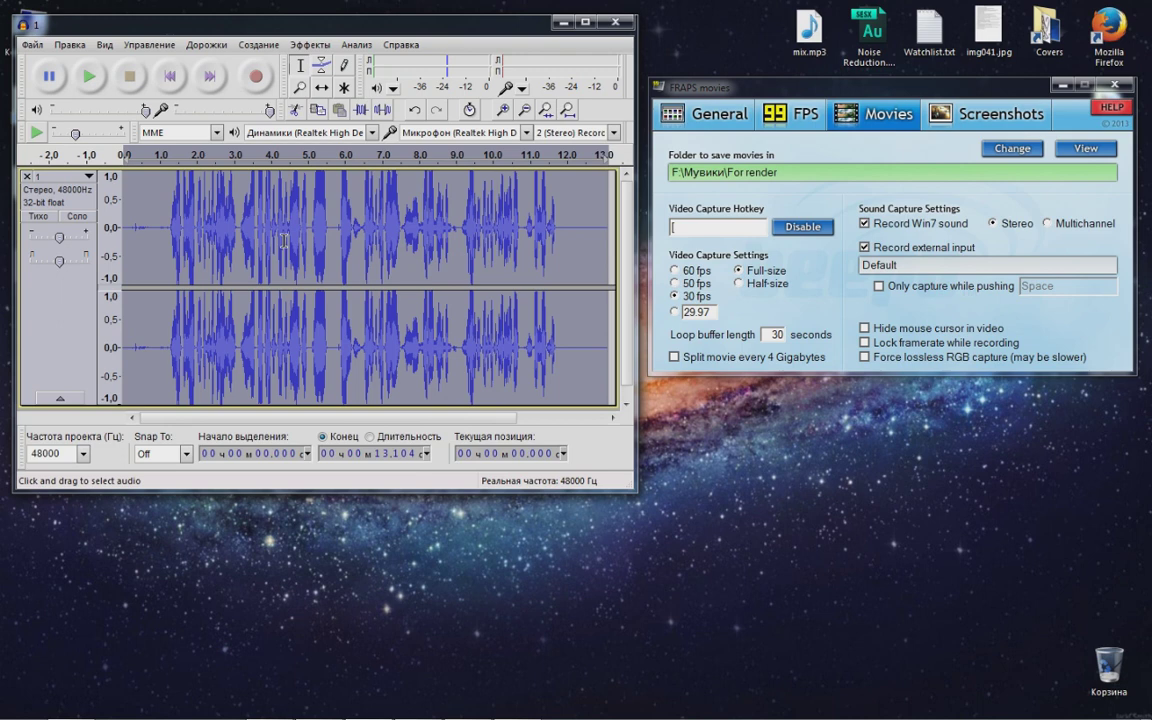
# - Play back the noise-reduced voice track to check its sound and stop the playback
pyautogui.click(92, 90)
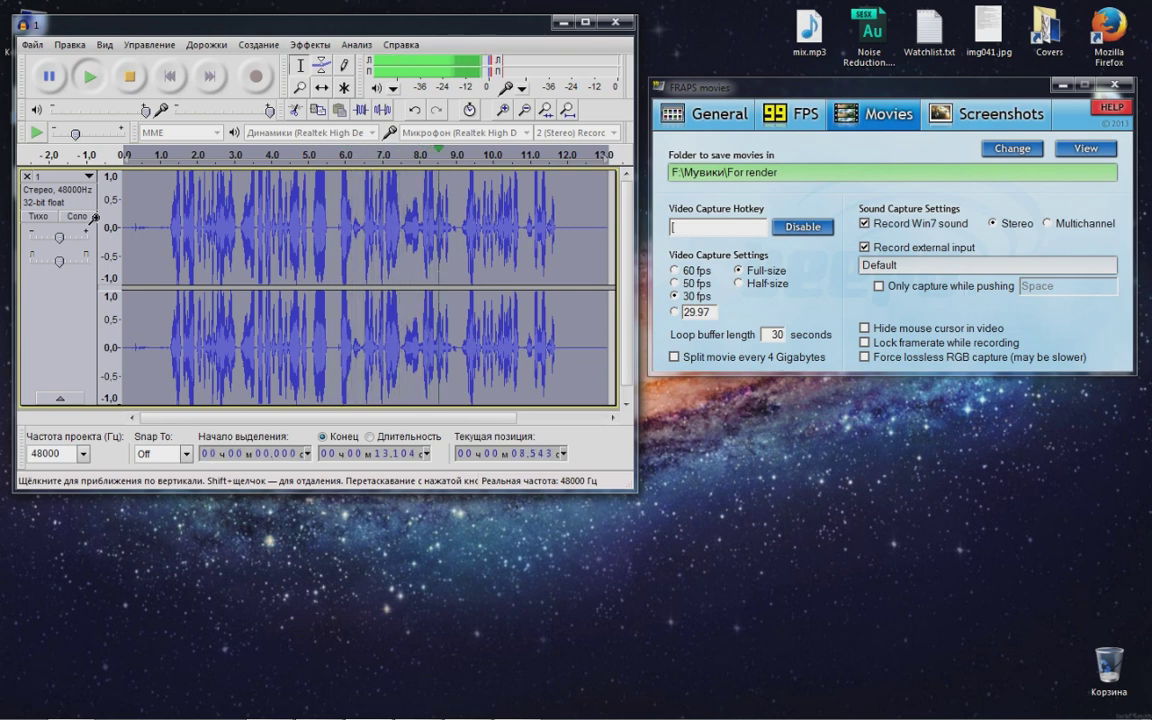
pyautogui.click(143, 85)
pyautogui.moveTo(205, 23); pyautogui.dragTo(200, 23)
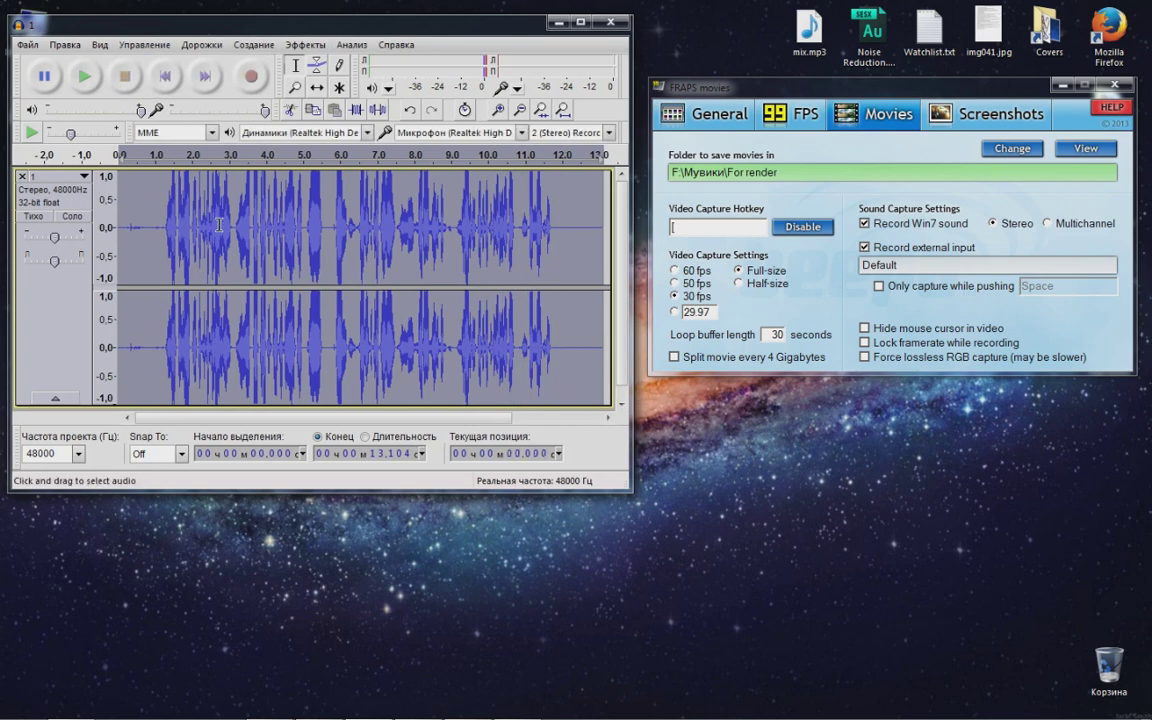
# - Export the selected audio to the desktop as an MP3 file named 2
pyautogui.click(29, 45)
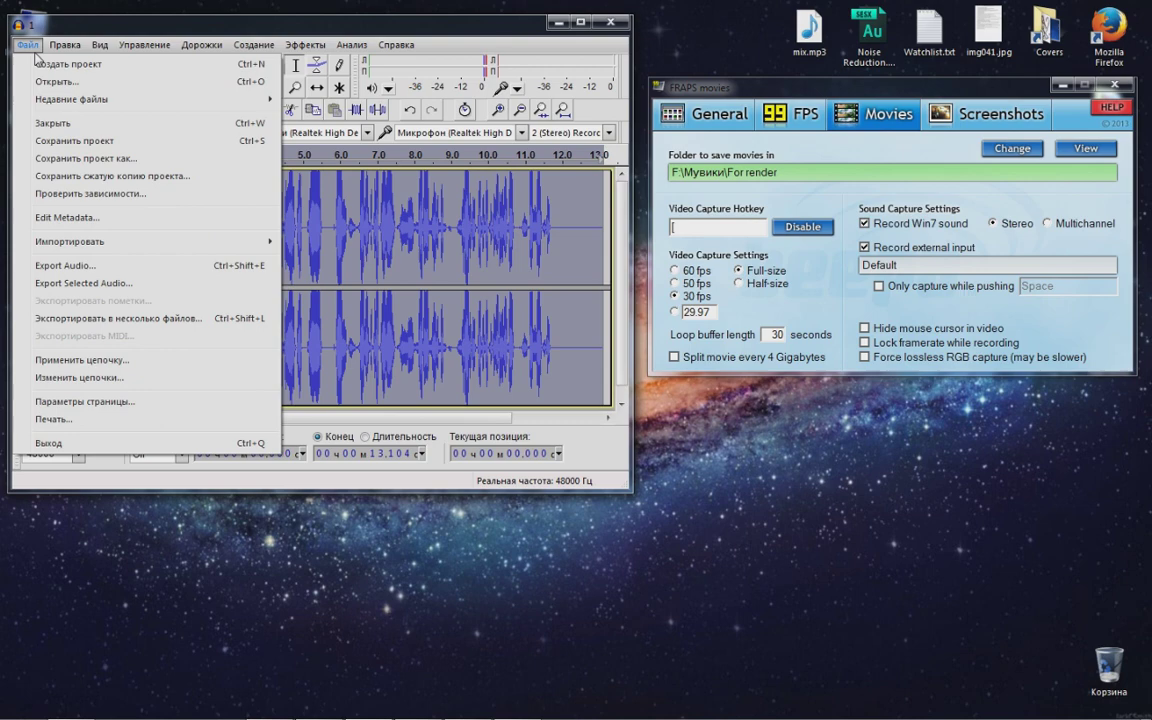
pyautogui.click(85, 284)
pyautogui.moveTo(112, 70); pyautogui.dragTo(285, 66)
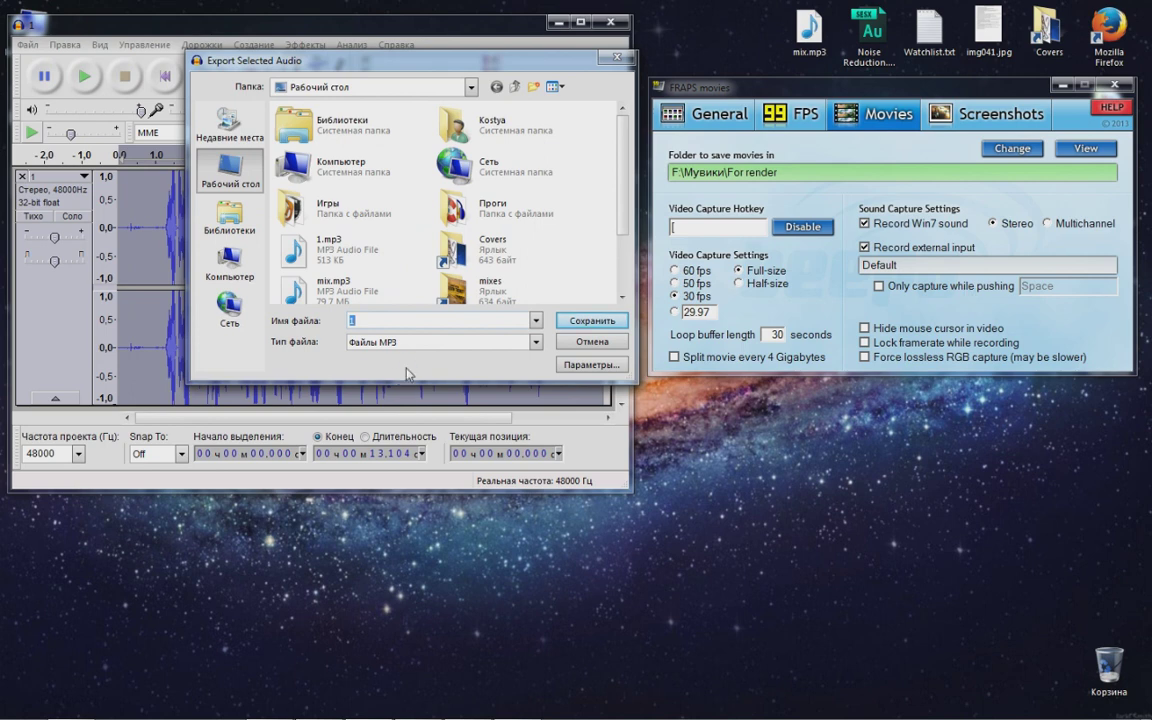
pyautogui.write('2')
pyautogui.click(581, 322)
pyautogui.click(400, 316)
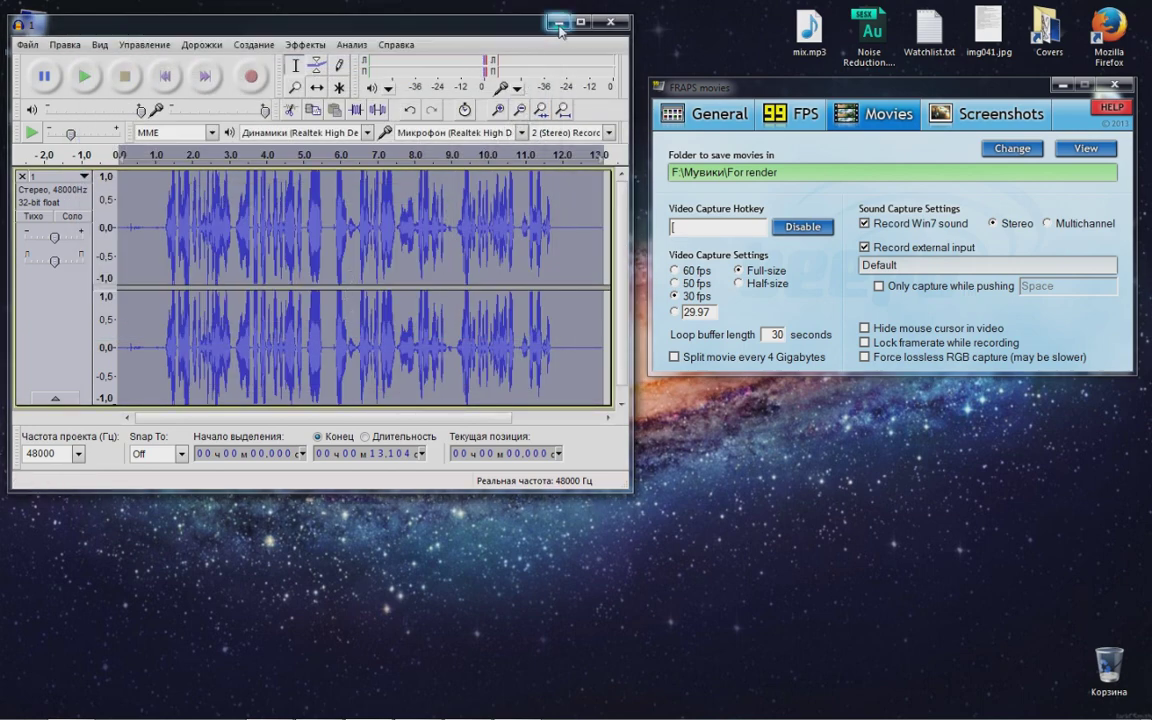
# - Minimize Audacity, add 2.mp3 from the desktop to the Vegas Movie Studio project media and place the playhead at 00:00:03;20
pyautogui.click(557, 20)
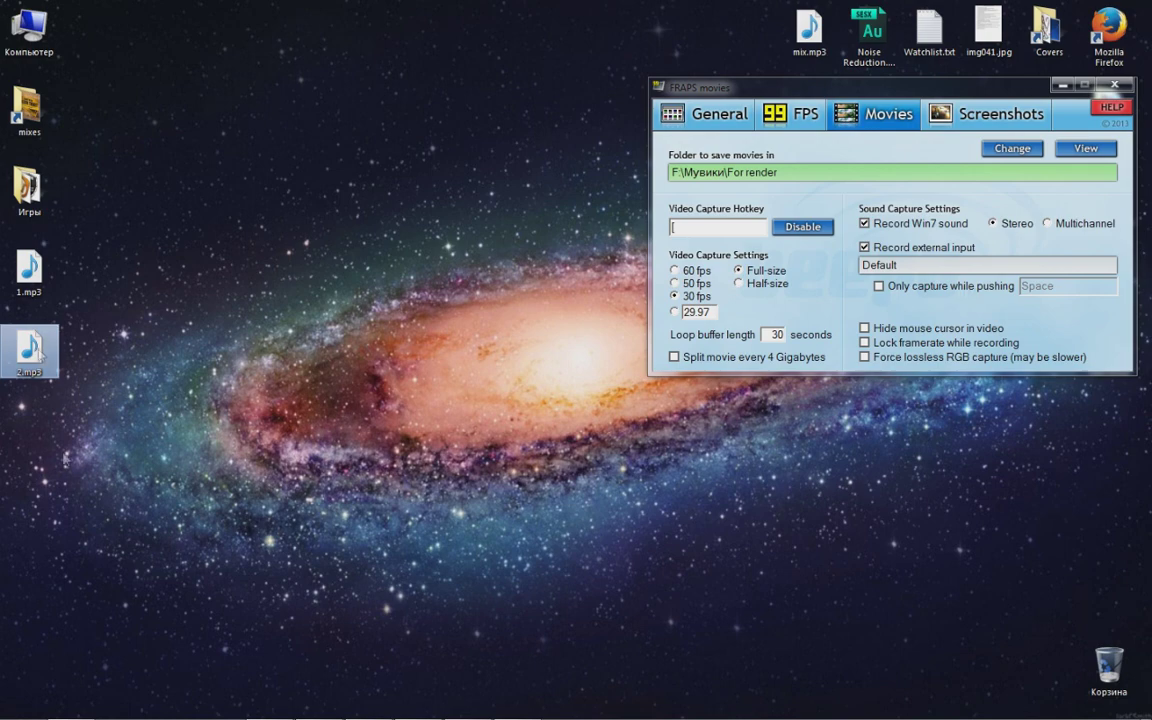
pyautogui.moveTo(300, 600); pyautogui.dragTo(218, 202)
pyautogui.click(331, 595)
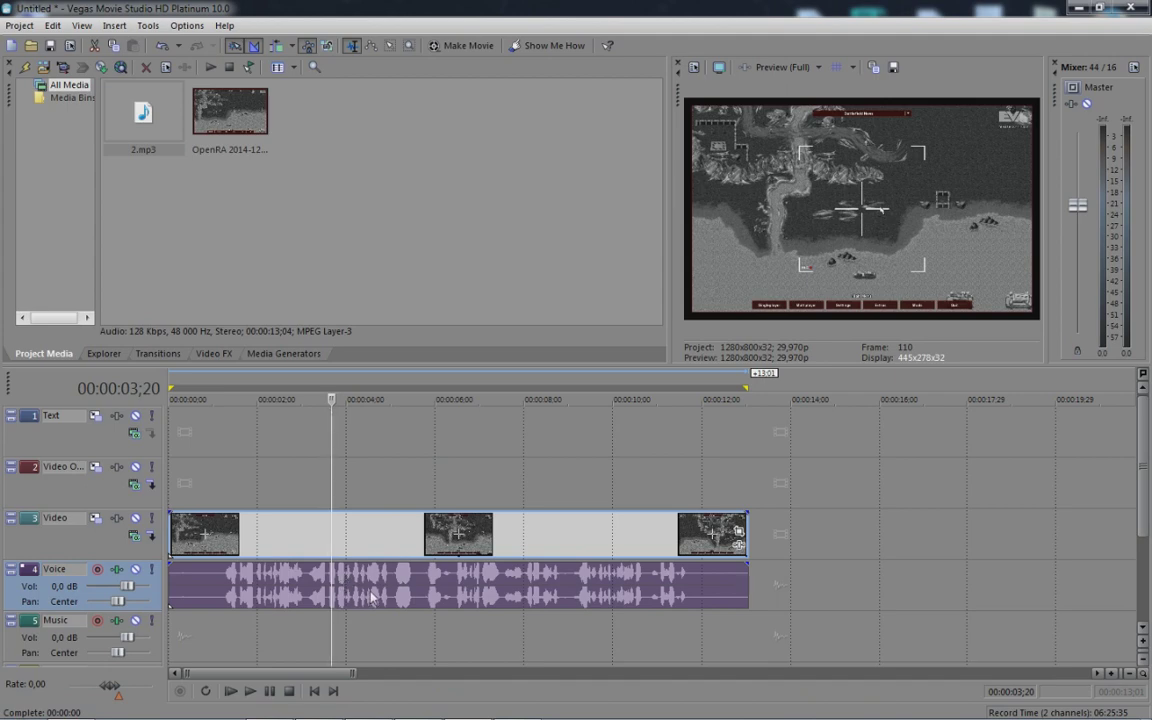
# - Mute and unmute the Voice track, and place the playhead at 00:00:04;11 on the video event
pyautogui.click(136, 569)
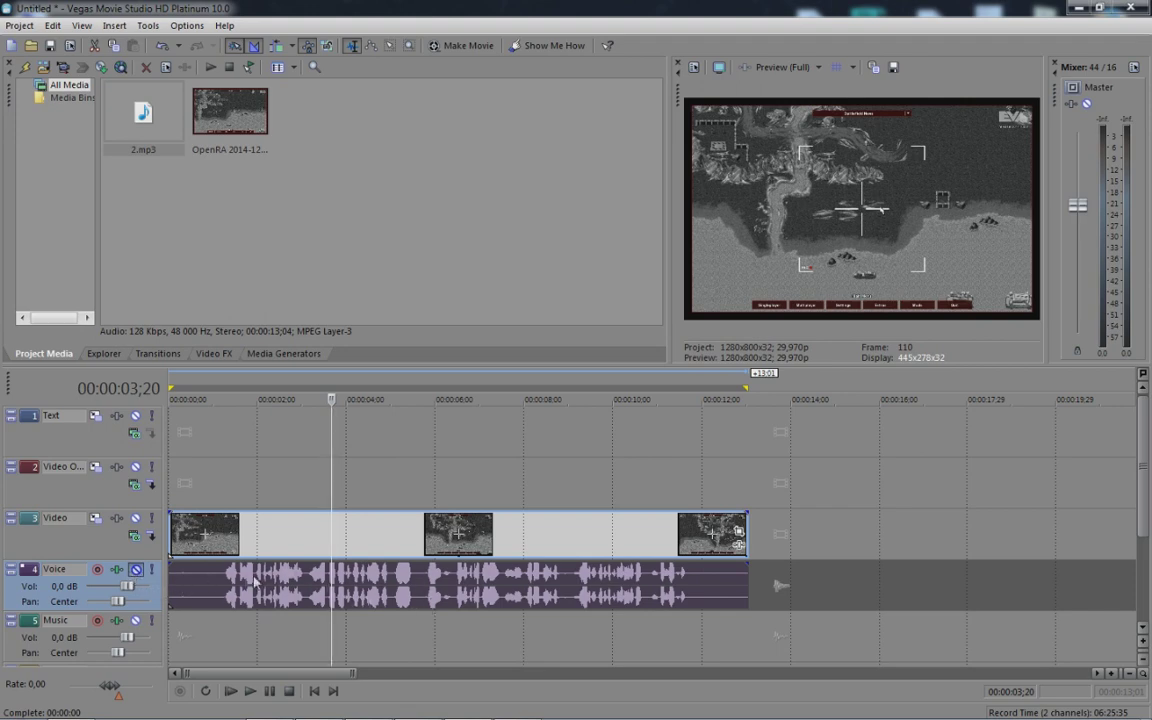
pyautogui.click(138, 569)
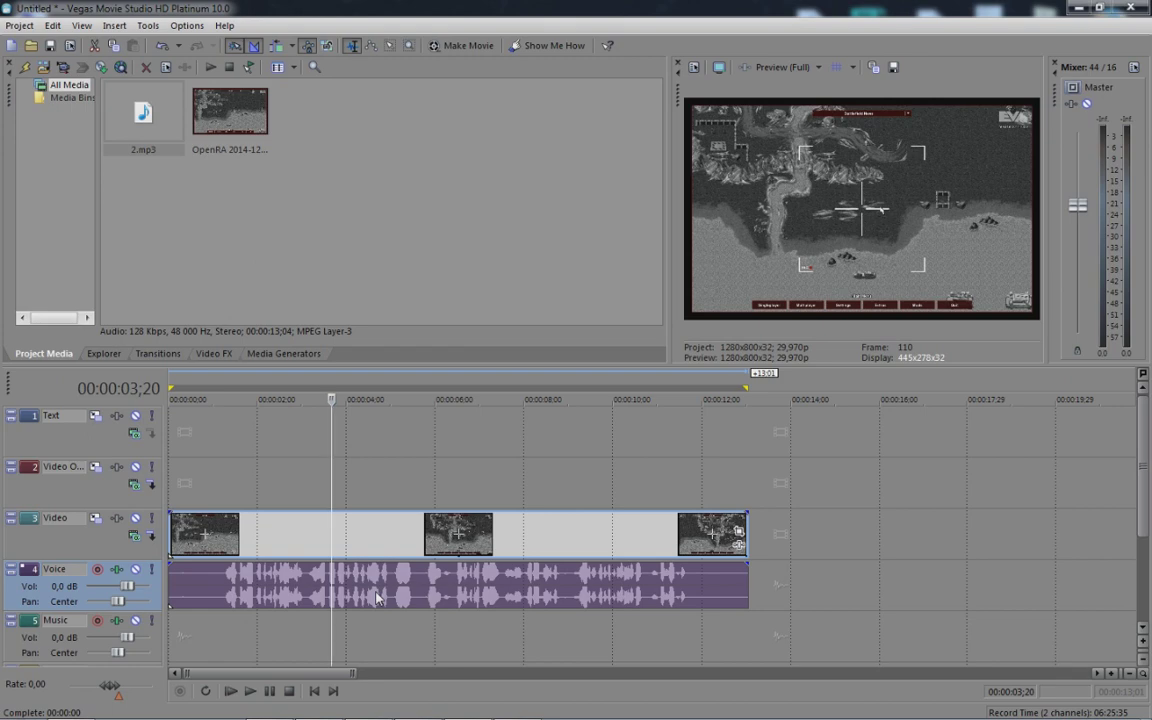
pyautogui.click(364, 537)
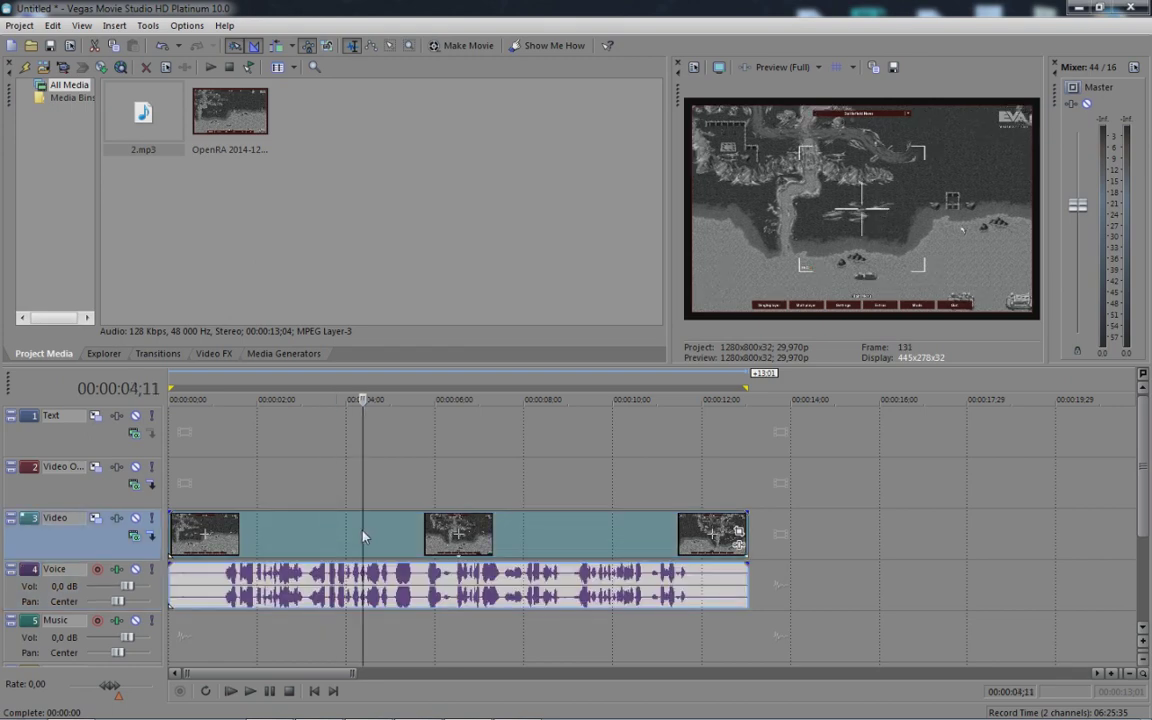
# - Replace the Voice track's audio event with 2.mp3 from the project media, trimmed to end together with the video event
pyautogui.keyDown('ctrl'); pyautogui.click(373, 540); pyautogui.keyUp('ctrl')
pyautogui.click(320, 544)
pyautogui.keyDown('ctrl'); pyautogui.click(386, 594); pyautogui.keyUp('ctrl')
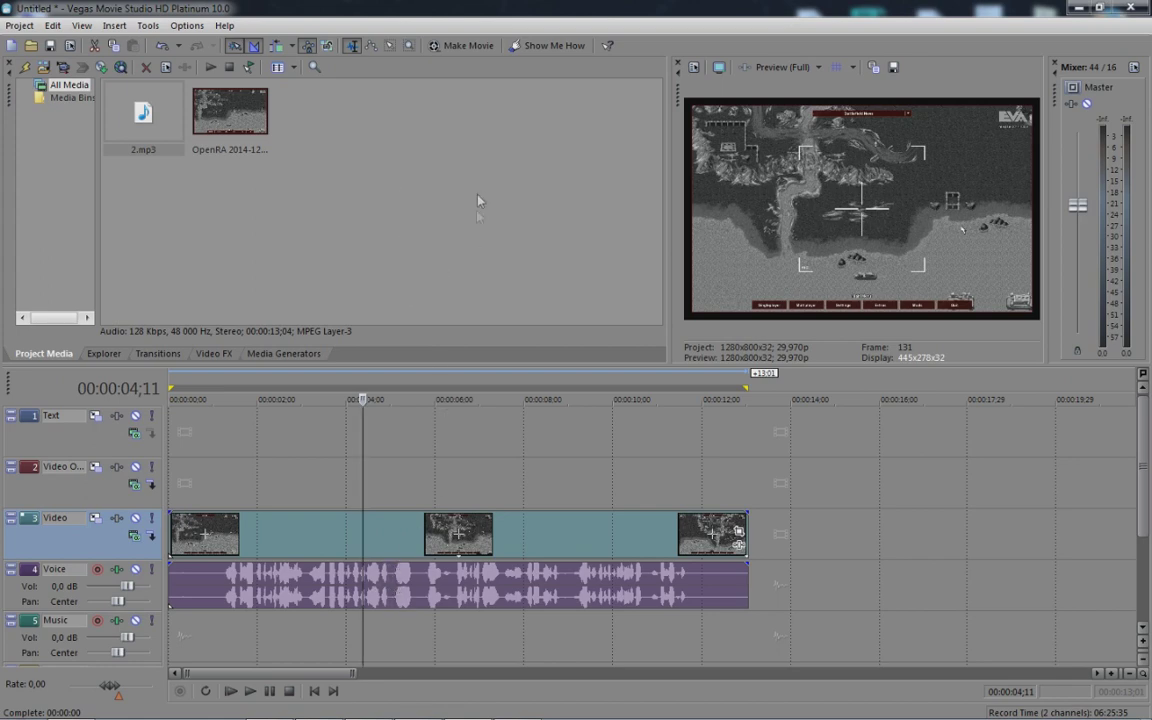
pyautogui.click(440, 585)
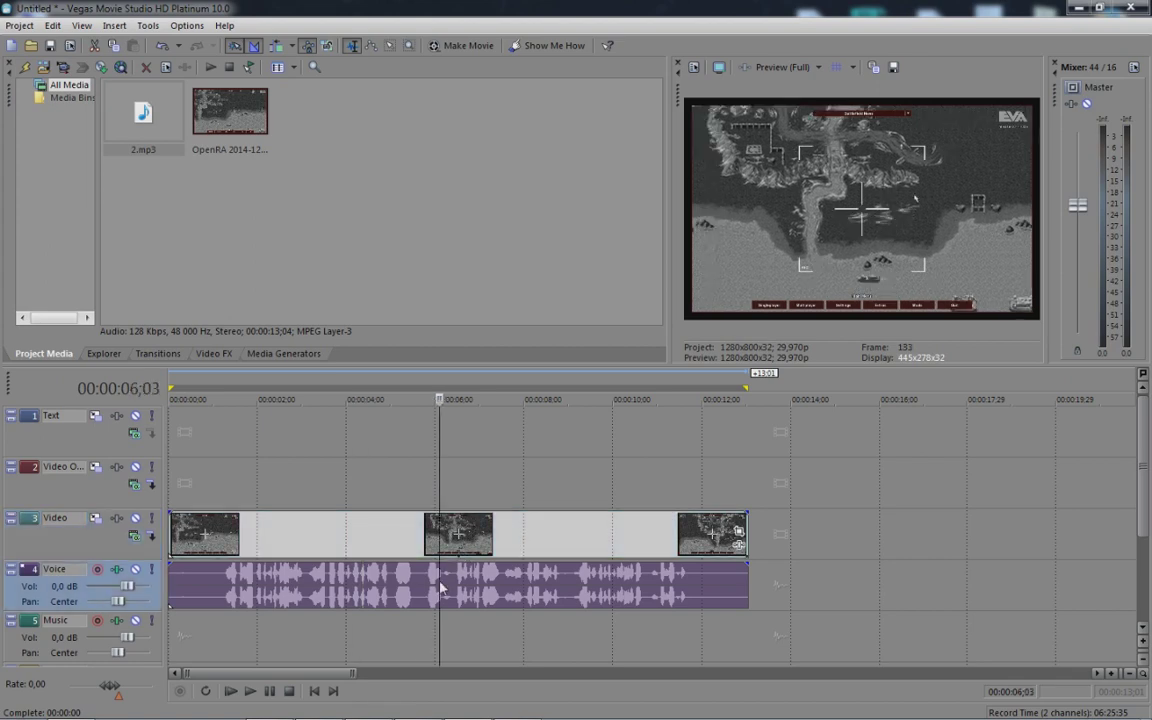
pyautogui.press('Delete')
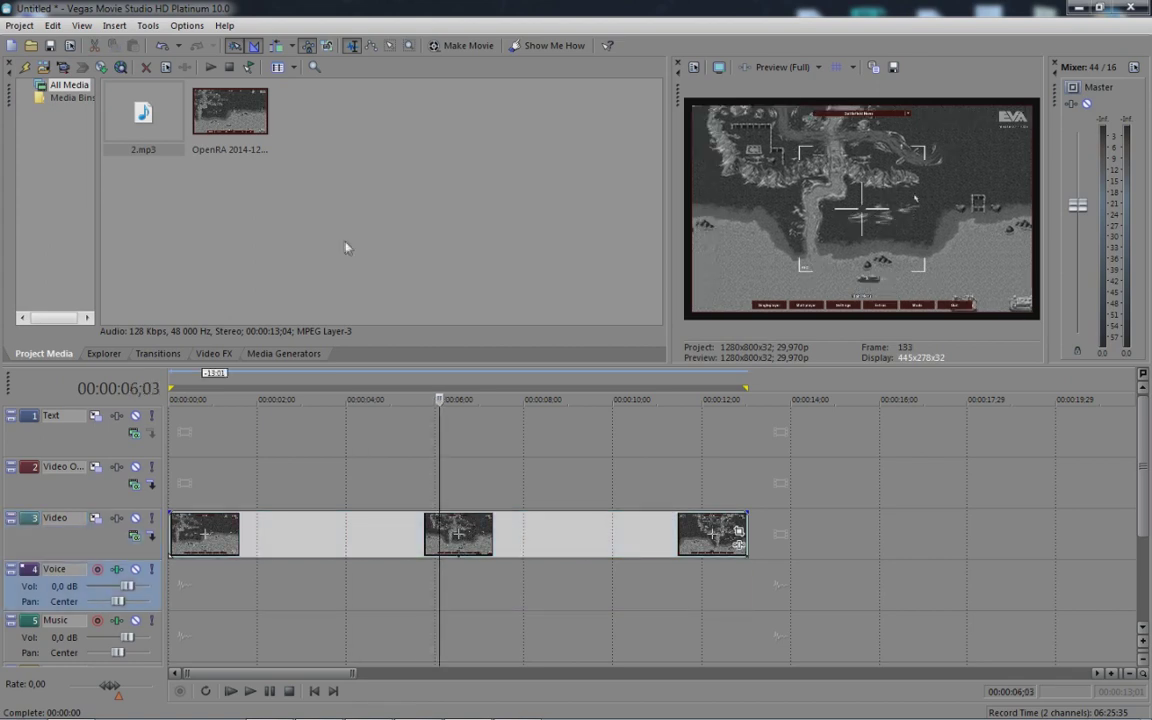
pyautogui.moveTo(138, 117); pyautogui.dragTo(158, 526)
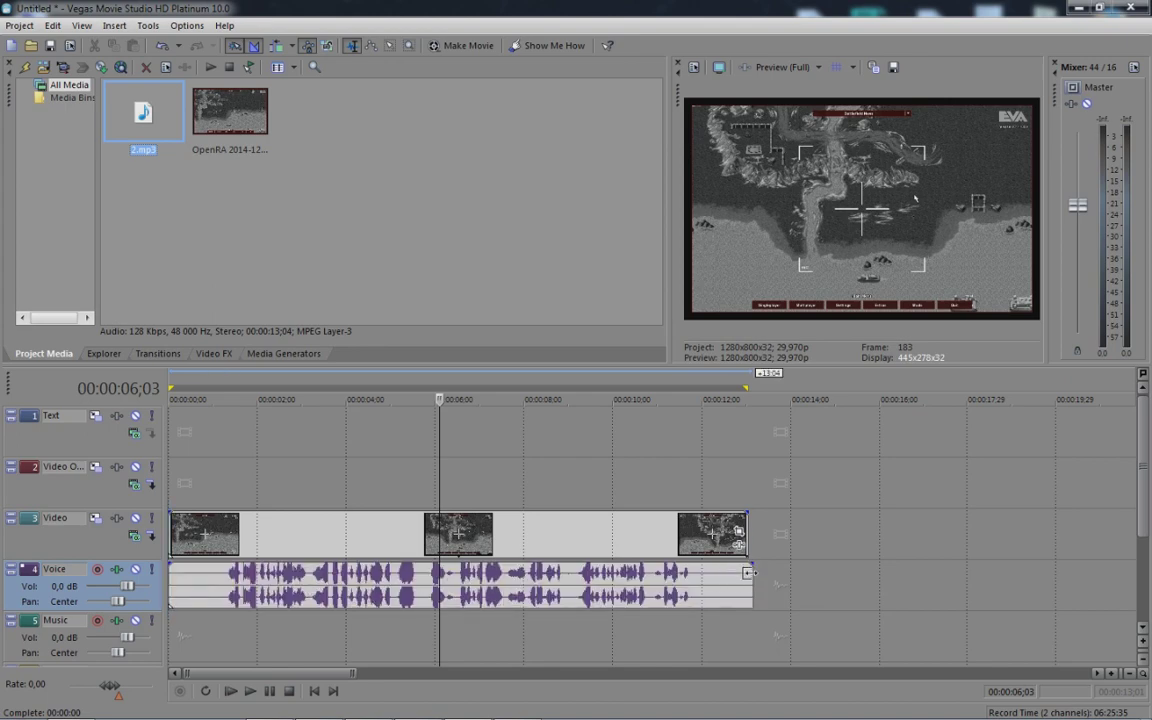
pyautogui.click(672, 518)
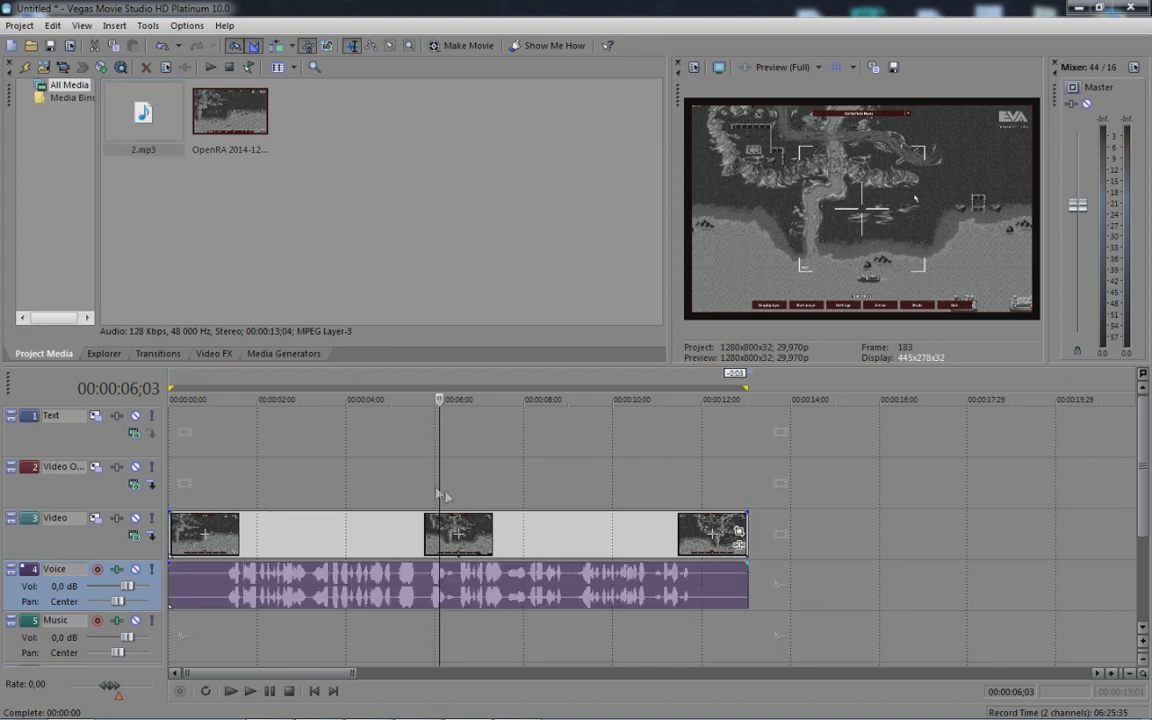
# - Play the project from near its beginning to check the new voice audio, skip to 00:00:07;12, and return to the start
pyautogui.click(197, 449)
pyautogui.press('space')
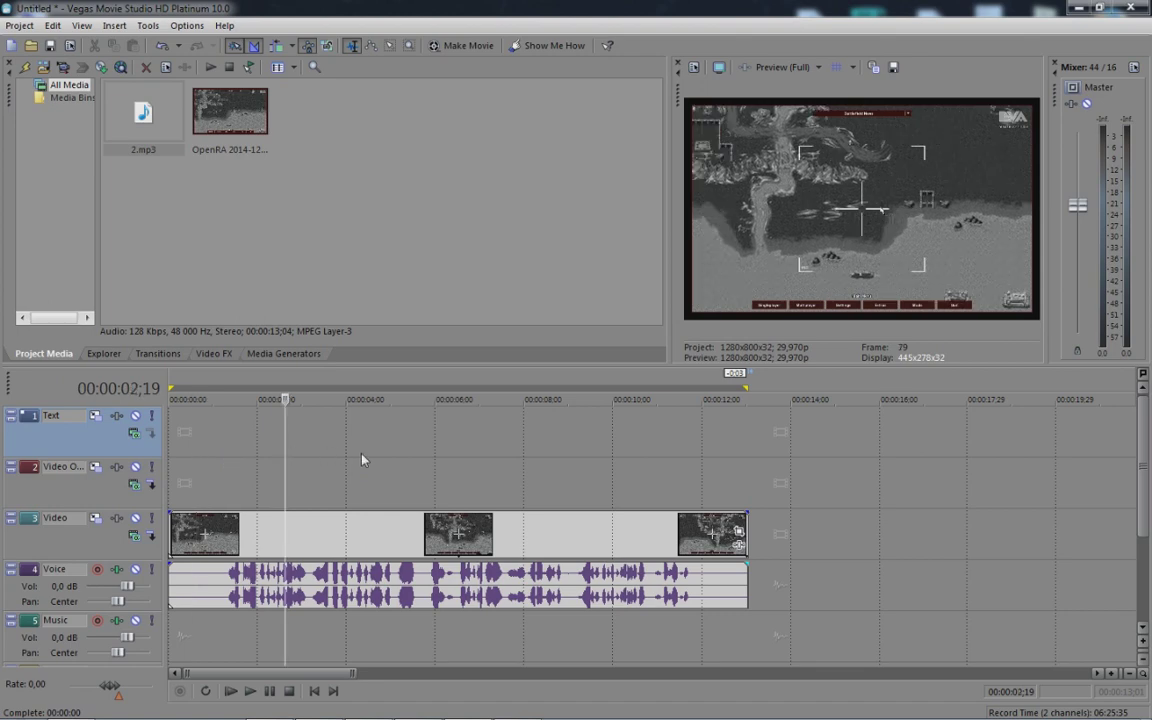
pyautogui.click(497, 447)
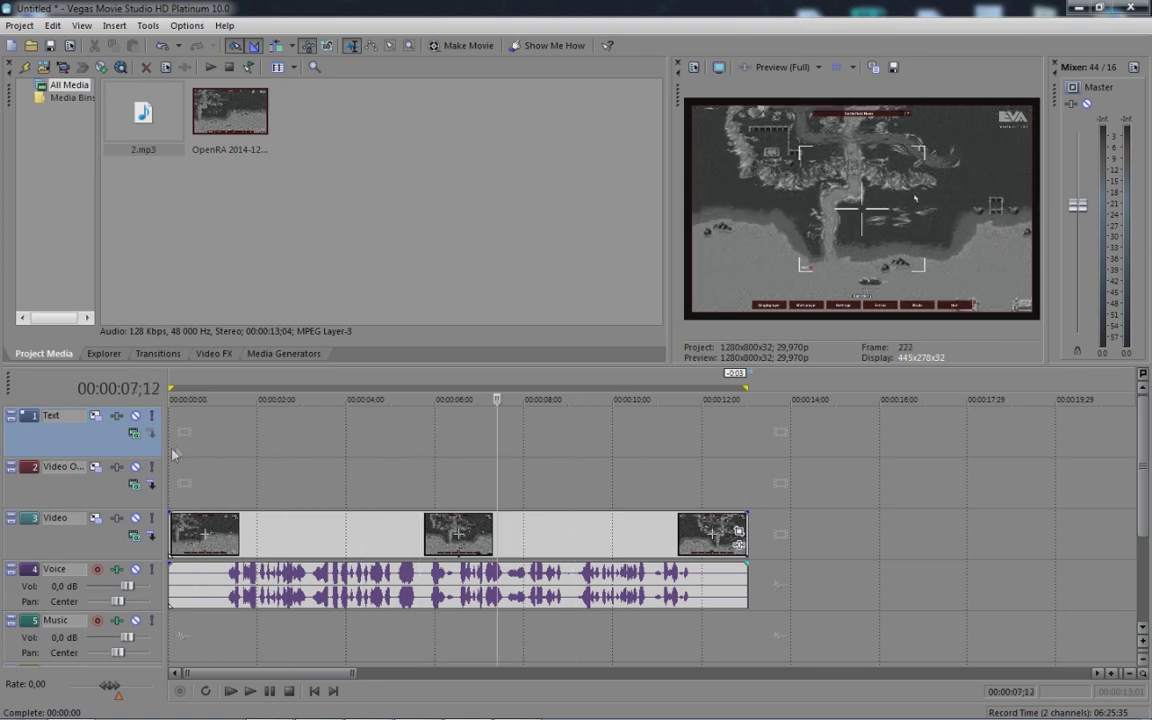
pyautogui.hotkey('ctrl', 'Home')
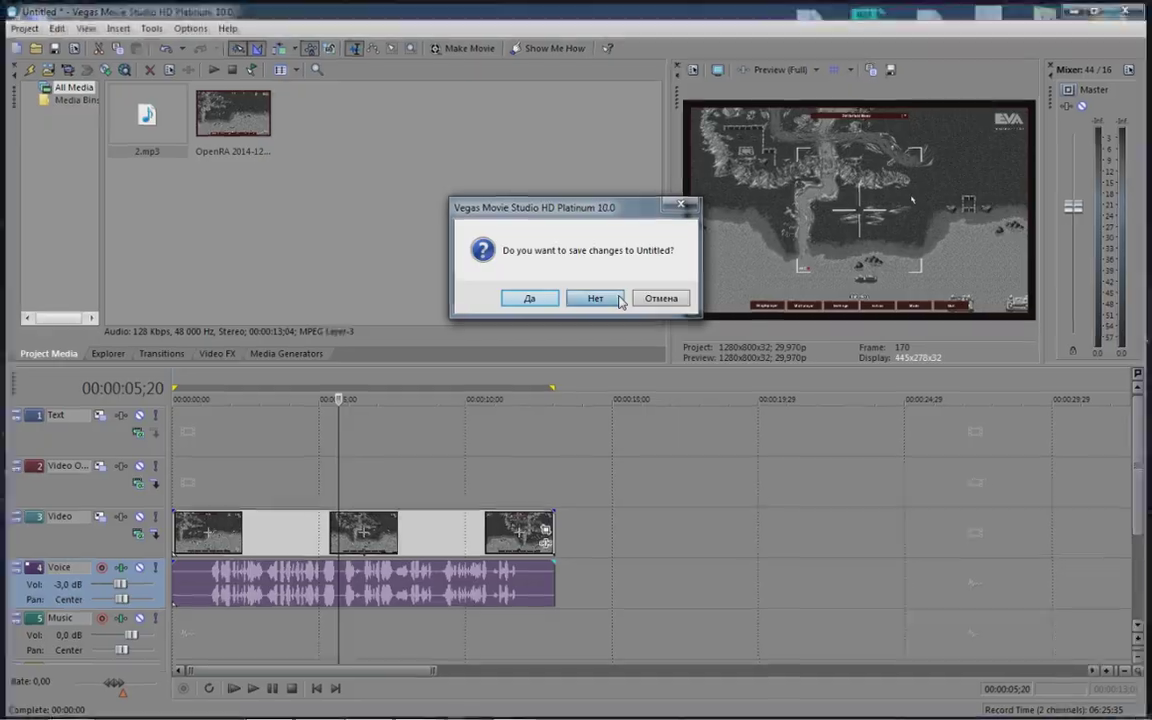
# - Close the Vegas Movie Studio project without saving changes and close the FRAPS window
pyautogui.click(596, 298)
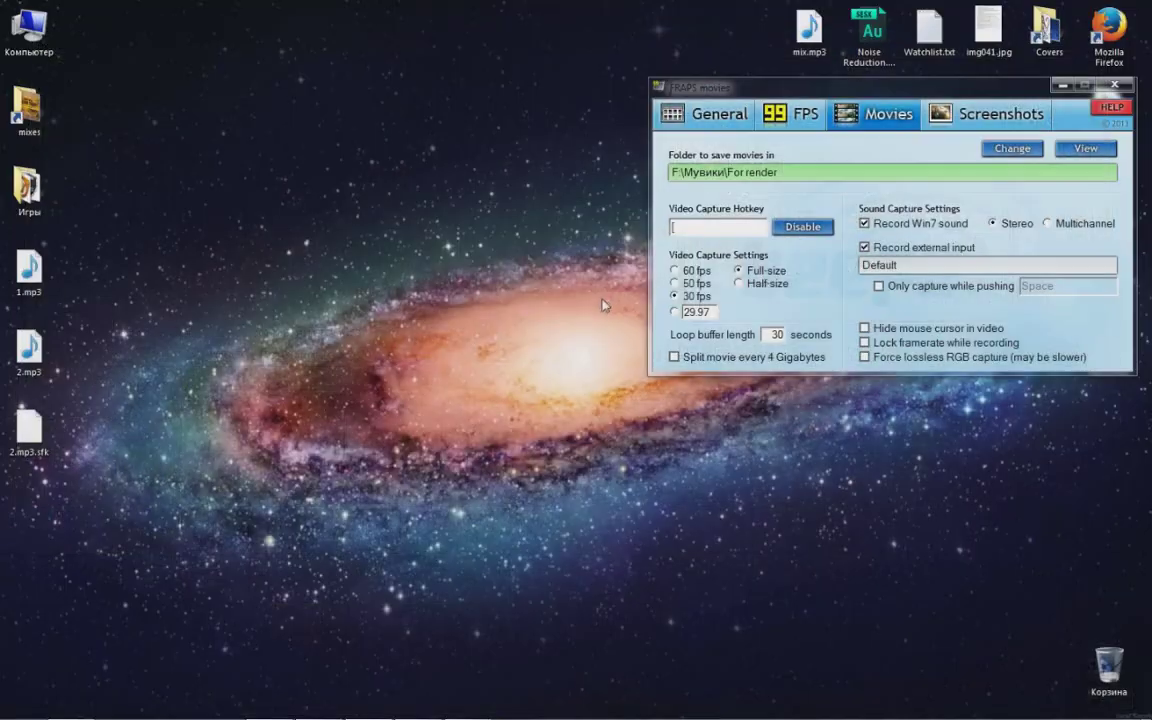
pyautogui.click(1114, 84)
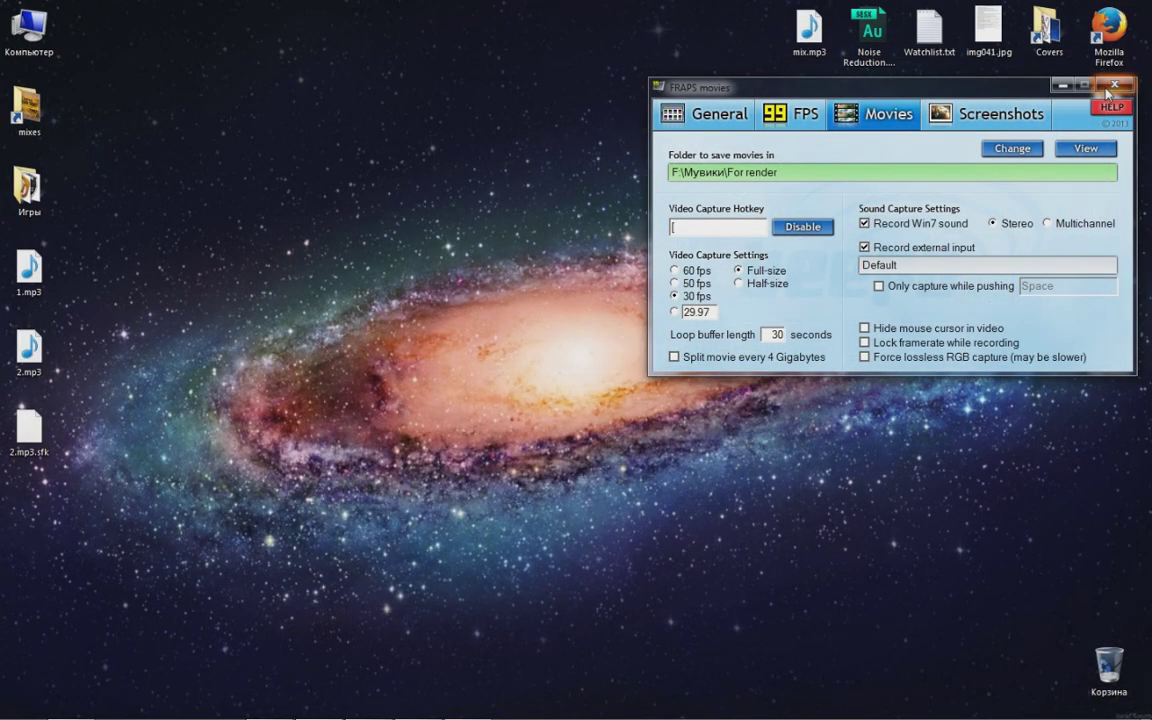
pyautogui.click(628, 419)
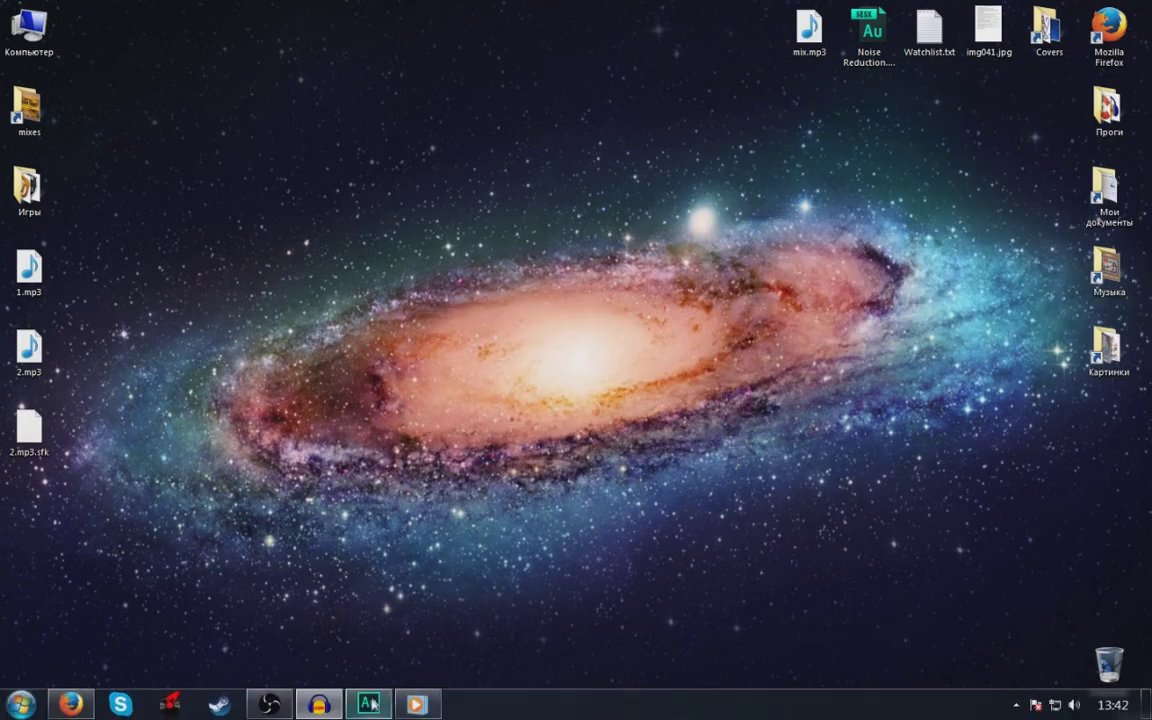
# - Switch to Audacity and close it without saving the changes
pyautogui.click(318, 706)
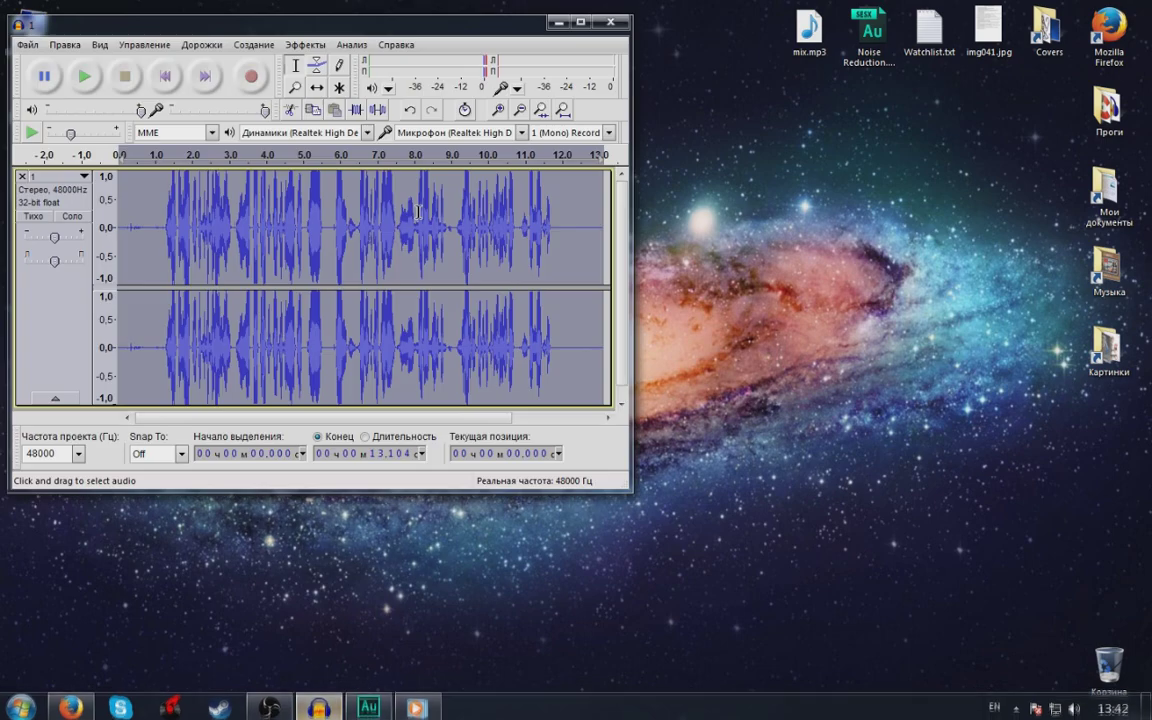
pyautogui.click(610, 21)
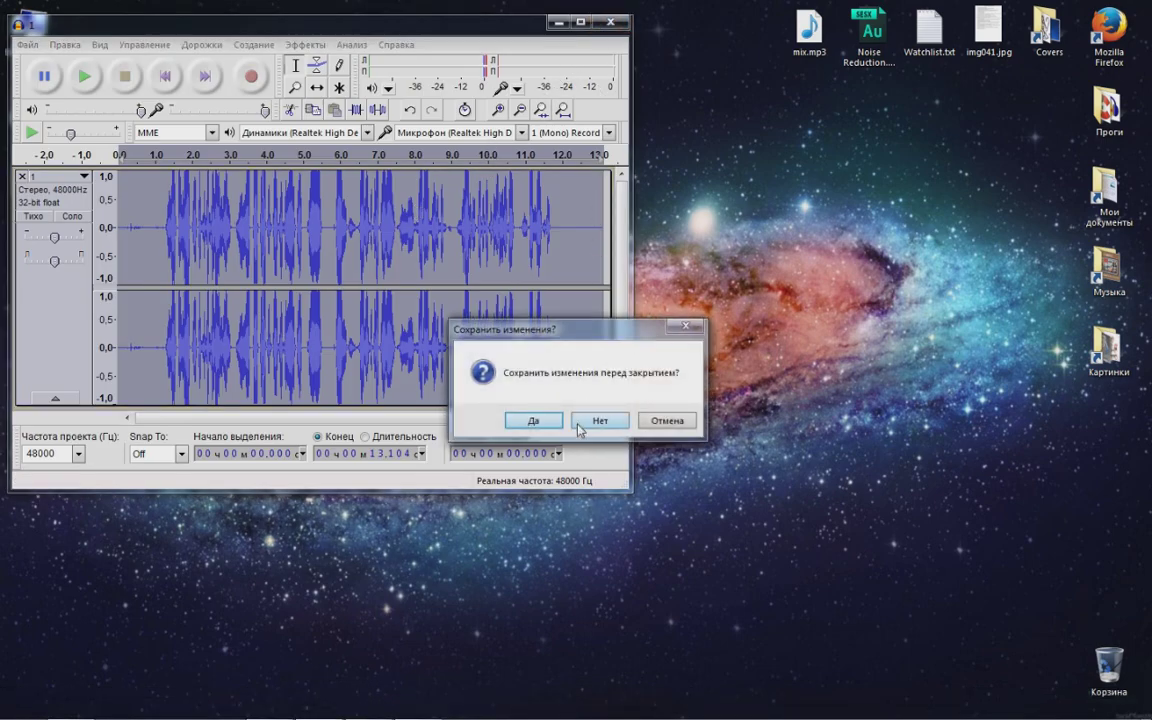
pyautogui.click(578, 425)
# - Delete 1.mp3, 2.mp3 and 2.mp3.sfk from the desktop and permanently empty the recycle bin
pyautogui.moveTo(322, 708)
pyautogui.moveTo(106, 570); pyautogui.dragTo(7, 240)
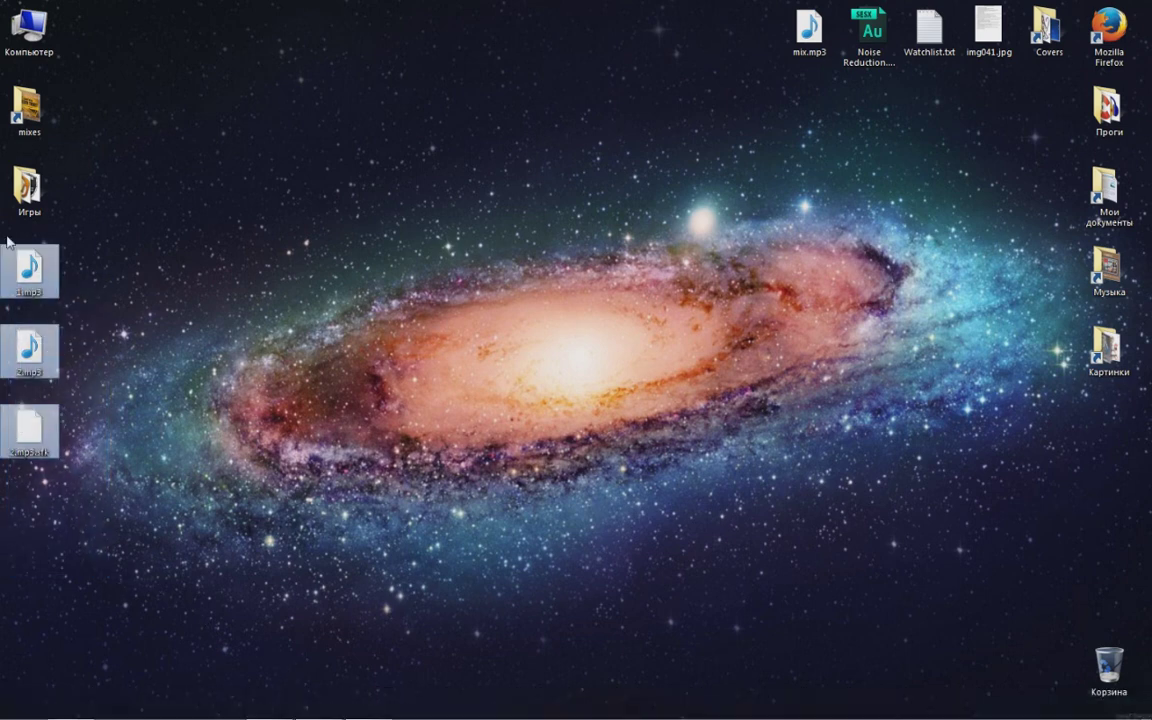
pyautogui.press('Delete')
pyautogui.press('Return')
pyautogui.moveTo(275, 265); pyautogui.dragTo(562, 393)
pyautogui.rightClick(1106, 667)
pyautogui.click(1039, 600)
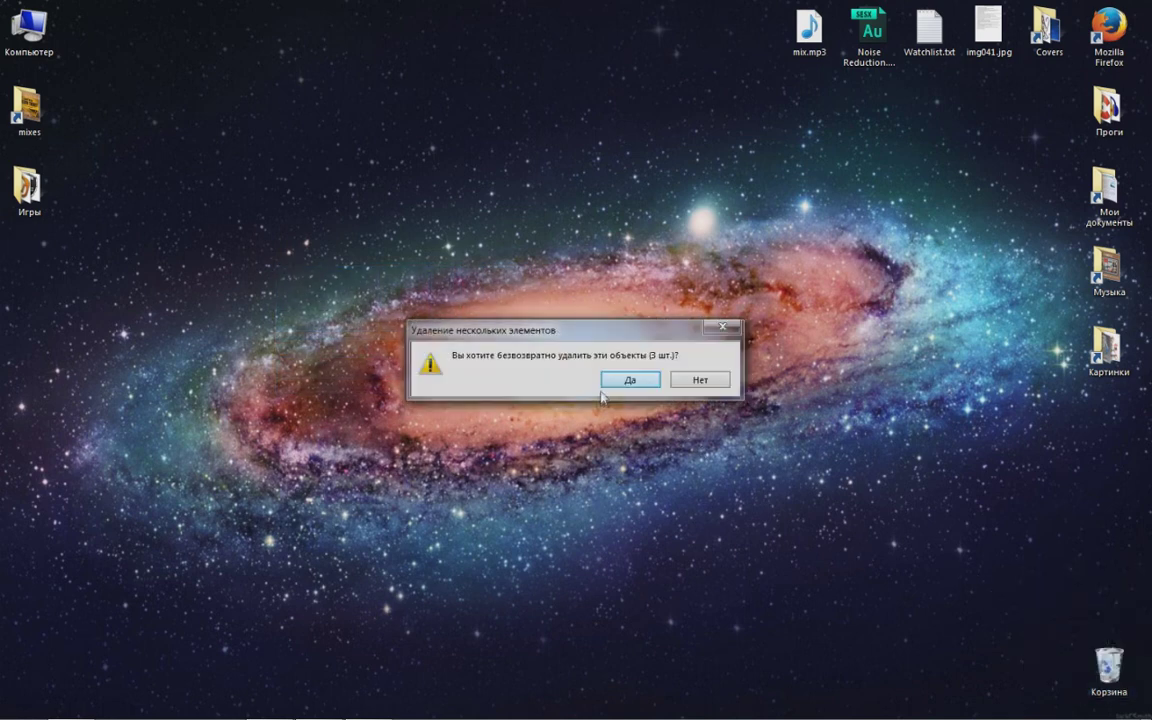
pyautogui.click(612, 381)
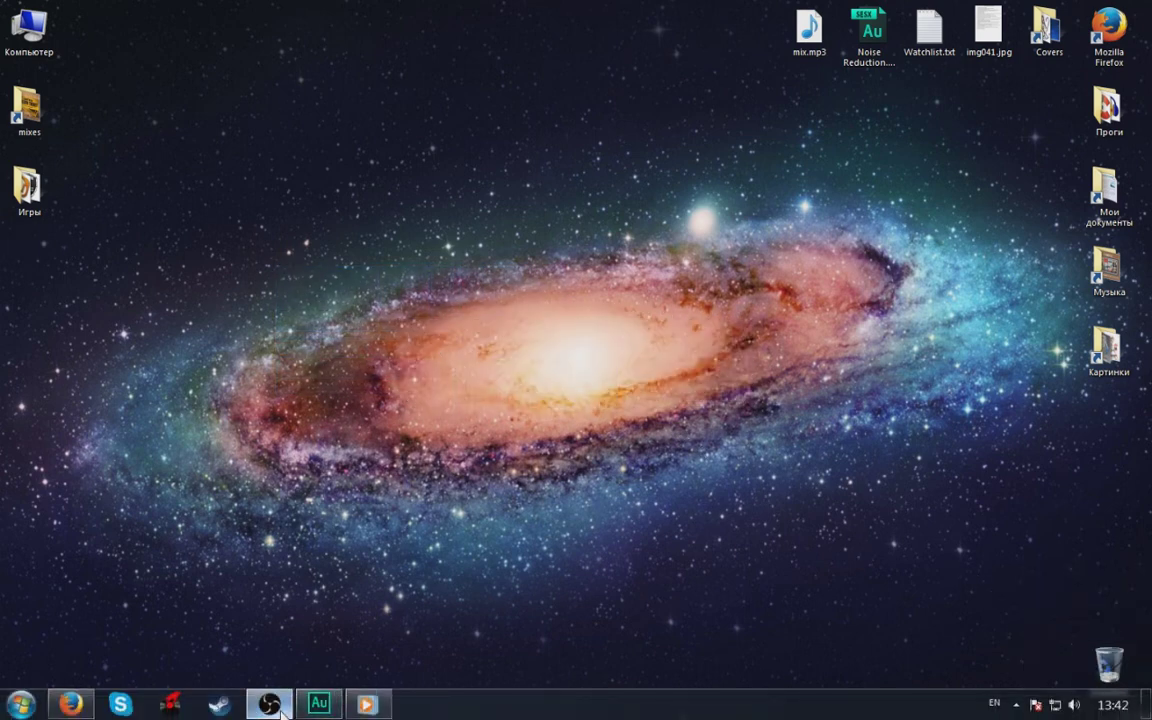
# - Bring up Open Broadcaster Software and Adobe Audition and arrange their windows side by side on the desktop
pyautogui.click(269, 704)
pyautogui.click(319, 704)
pyautogui.moveTo(789, 340); pyautogui.dragTo(165, 101)
pyautogui.moveTo(690, 20); pyautogui.dragTo(628, 20)
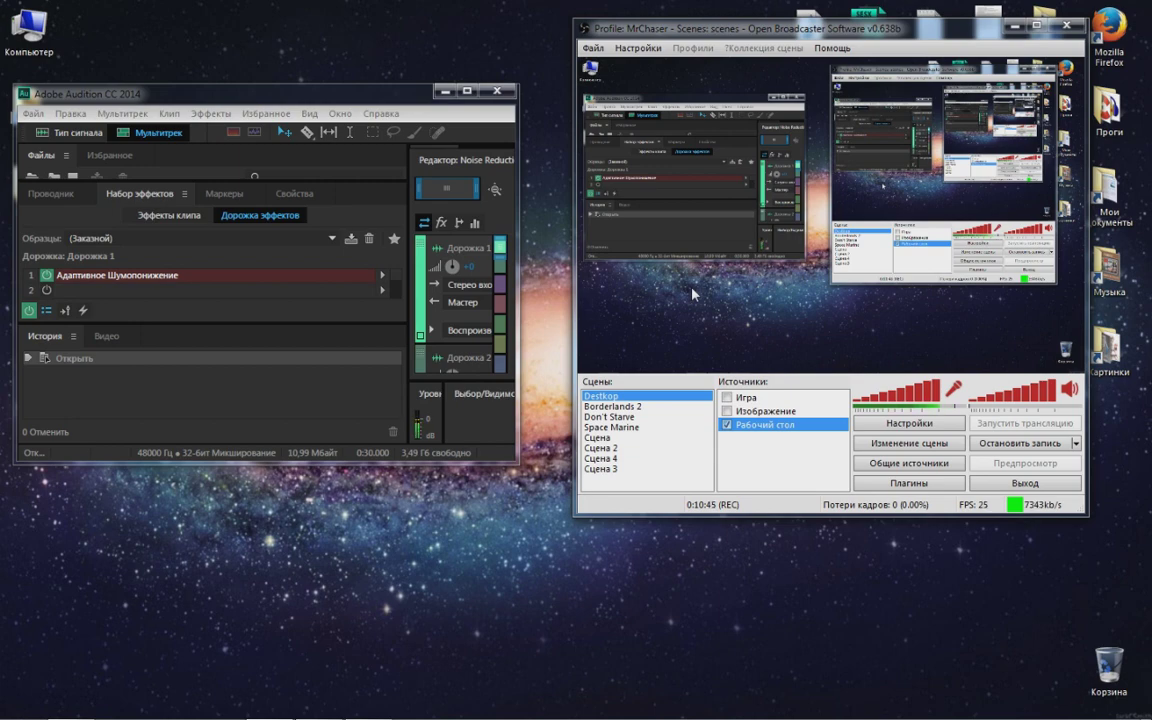
pyautogui.moveTo(56, 98); pyautogui.dragTo(78, 100)
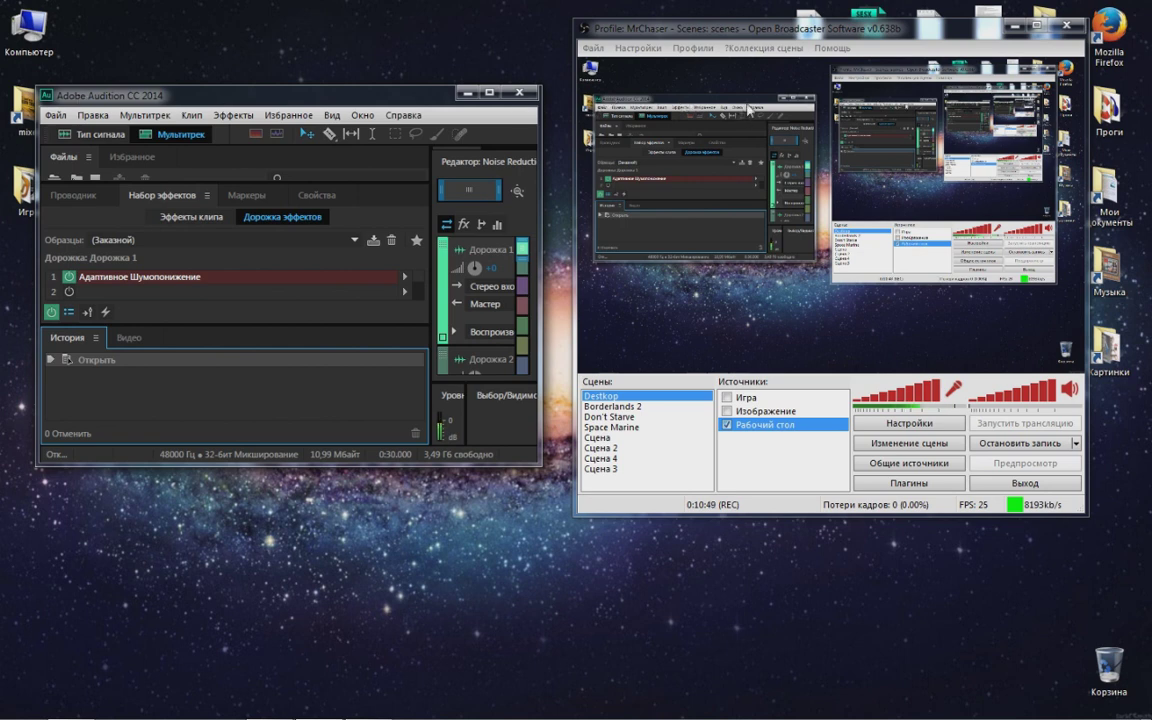
pyautogui.click(676, 78)
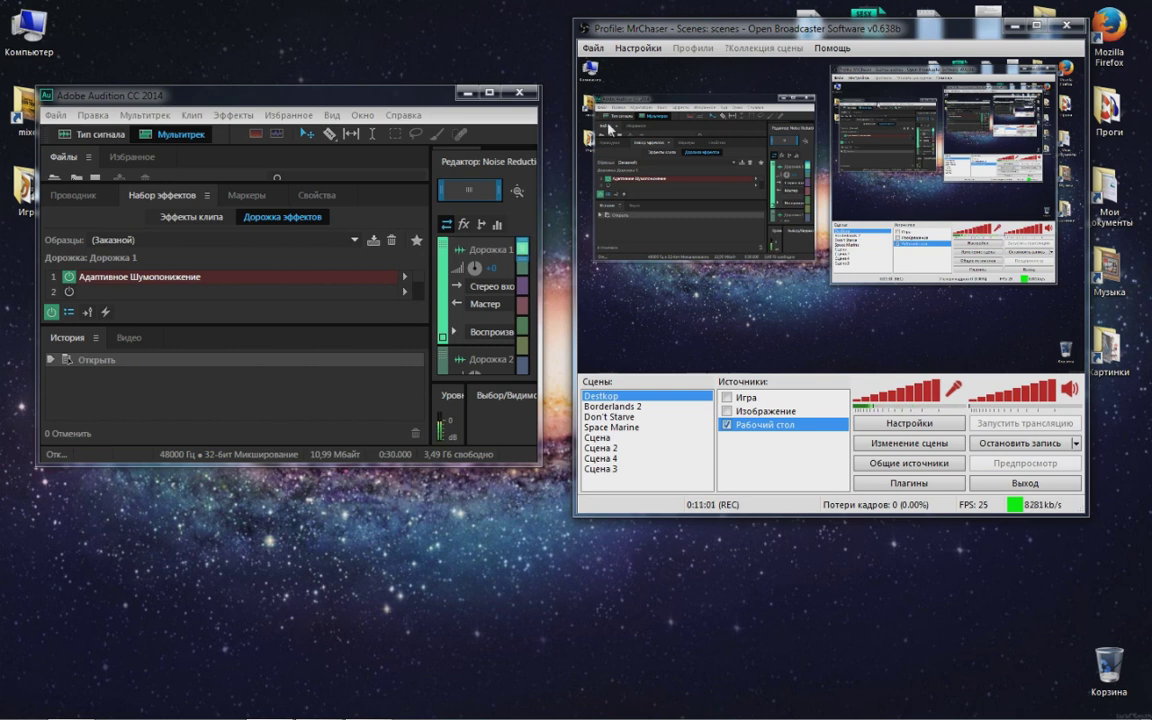
pyautogui.click(351, 102)
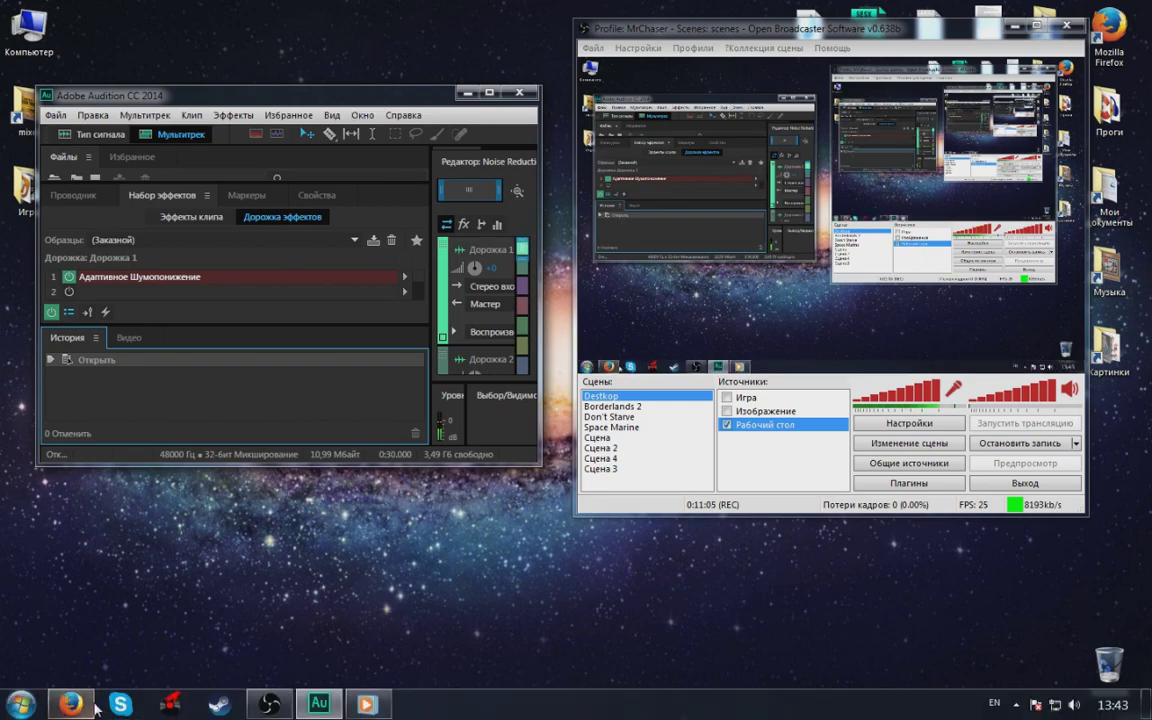
# - Switch to Firefox and show the Google results for "virtual audio cable скачать", highlighting the query
pyautogui.click(72, 708)
pyautogui.click(155, 9)
pyautogui.click(214, 82)
pyautogui.moveTo(214, 82); pyautogui.dragTo(143, 82)
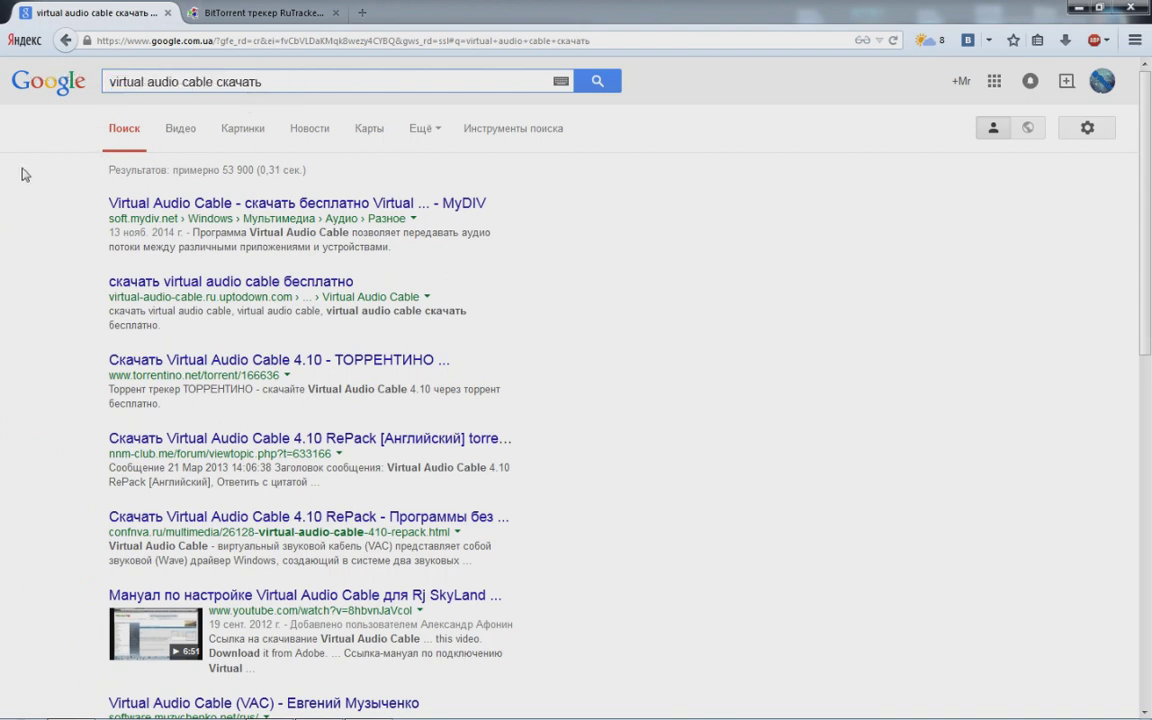
# - Bring up Adobe Audition over the browser and minimize it
pyautogui.moveTo(331, 700)
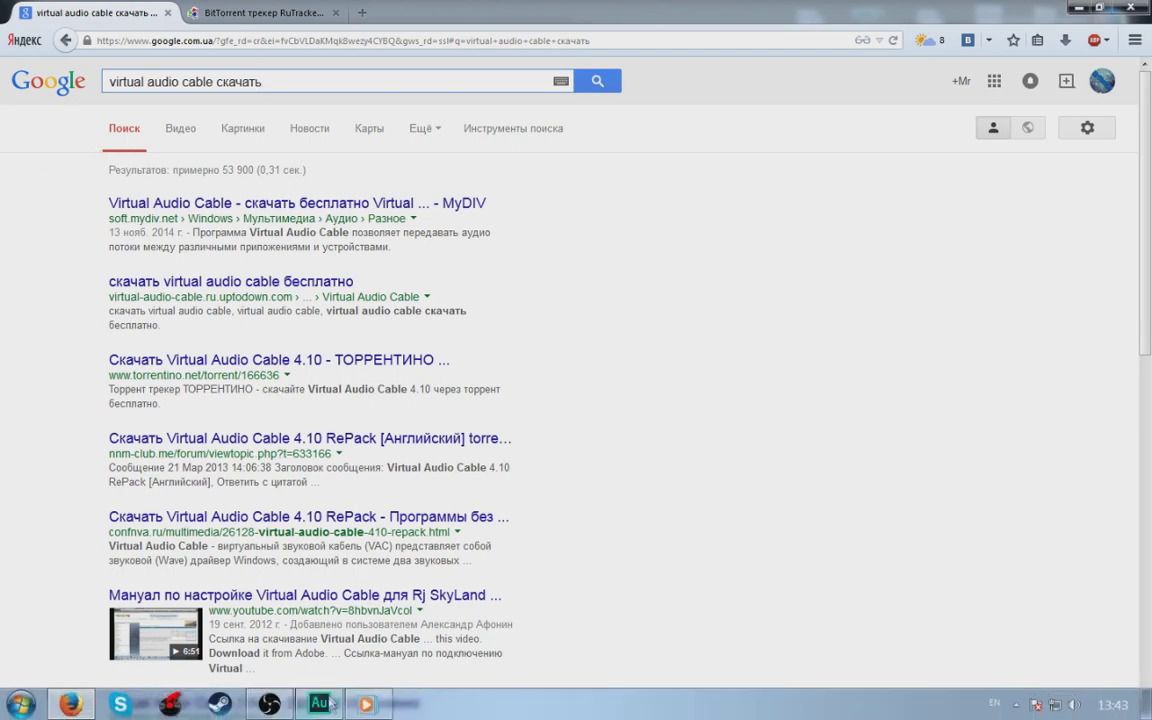
pyautogui.click(300, 600)
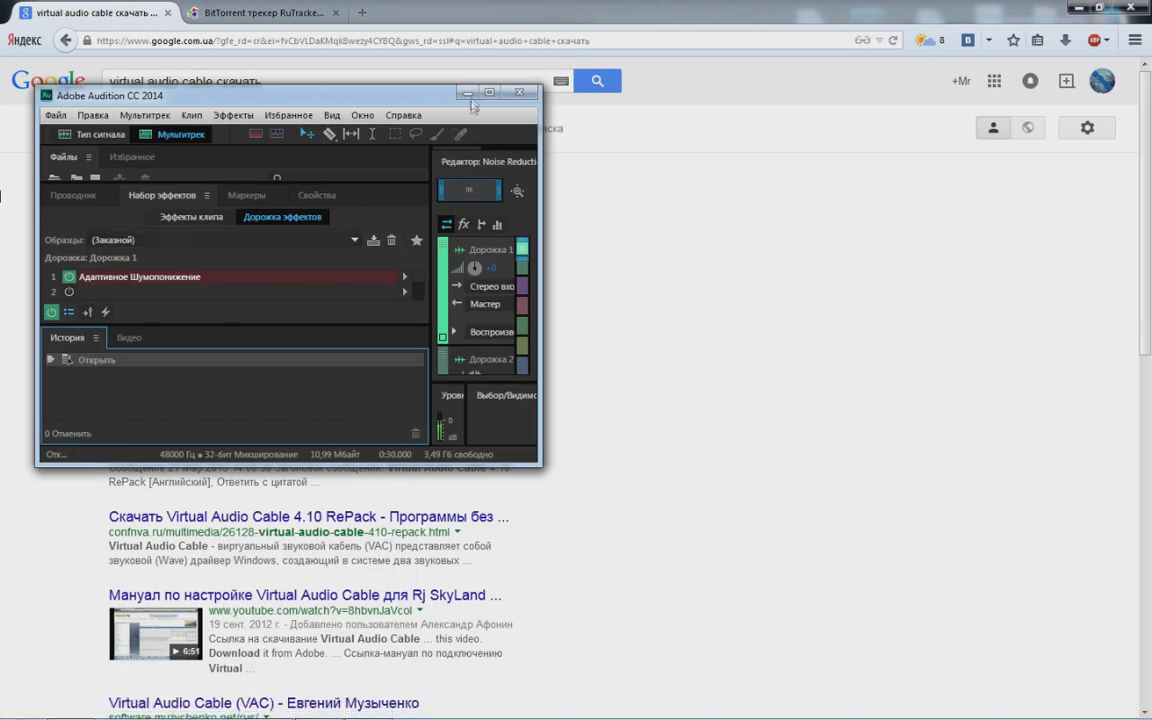
pyautogui.click(467, 93)
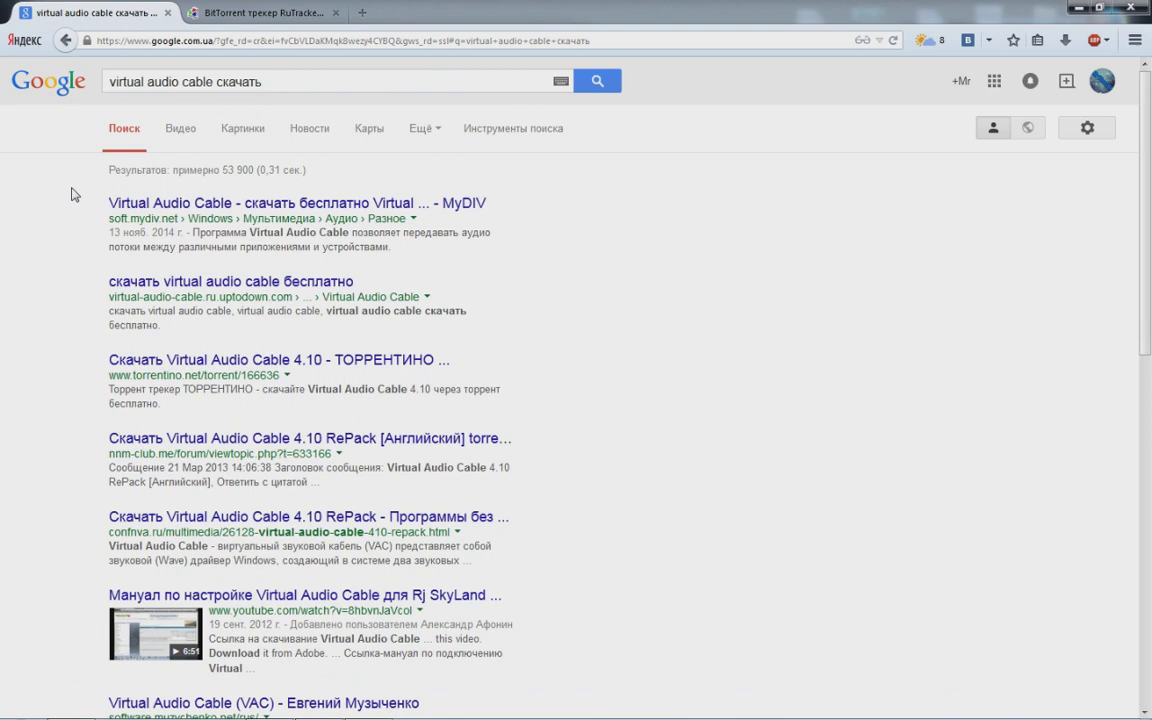
# - Look through the Google results offering downloads of Virtual Audio Cable
pyautogui.moveTo(106, 82); pyautogui.dragTo(262, 84)
pyautogui.click(15, 143)
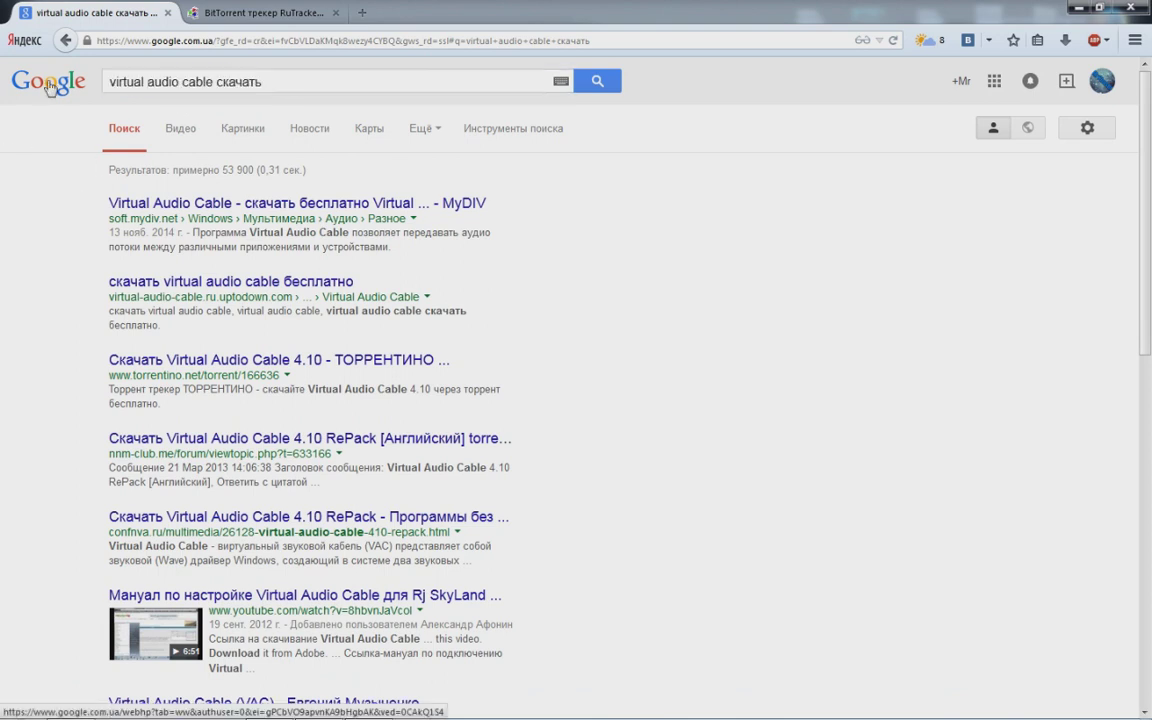
pyautogui.scroll(-5, 38, 236)
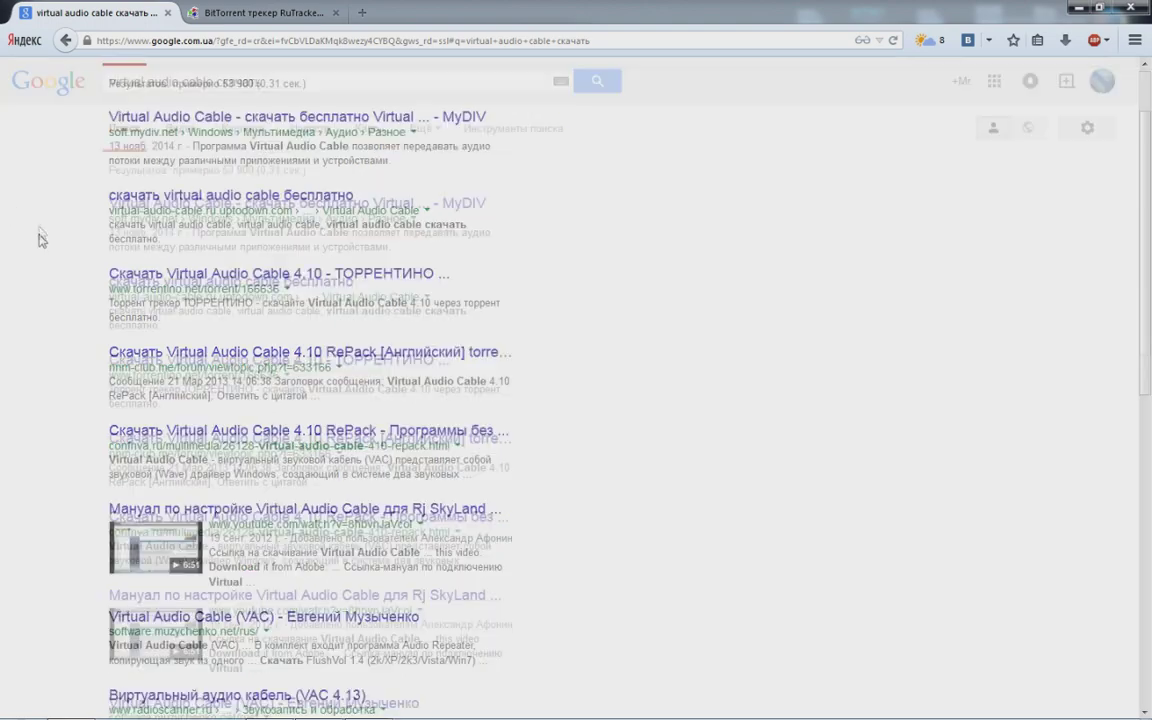
pyautogui.scroll(5, 28, 340)
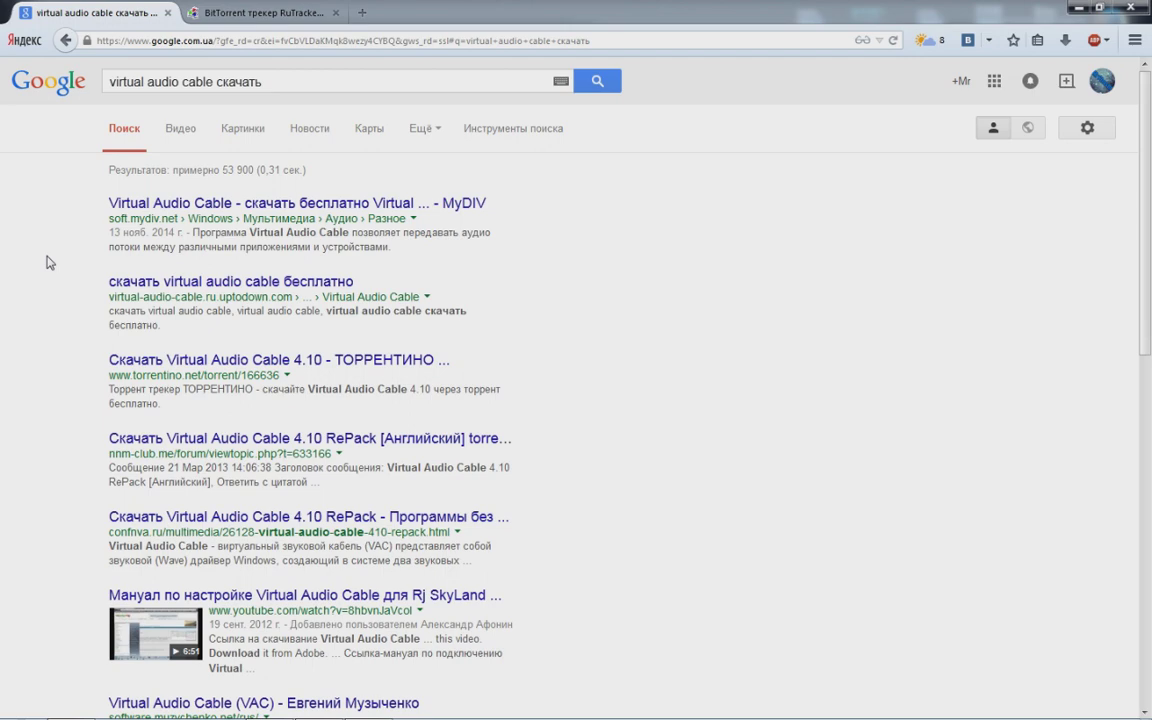
# - Search RuTracker for "virtual audio cable" and open the Virtual Audio Cable 4.14.0.6289 topic
pyautogui.click(256, 10)
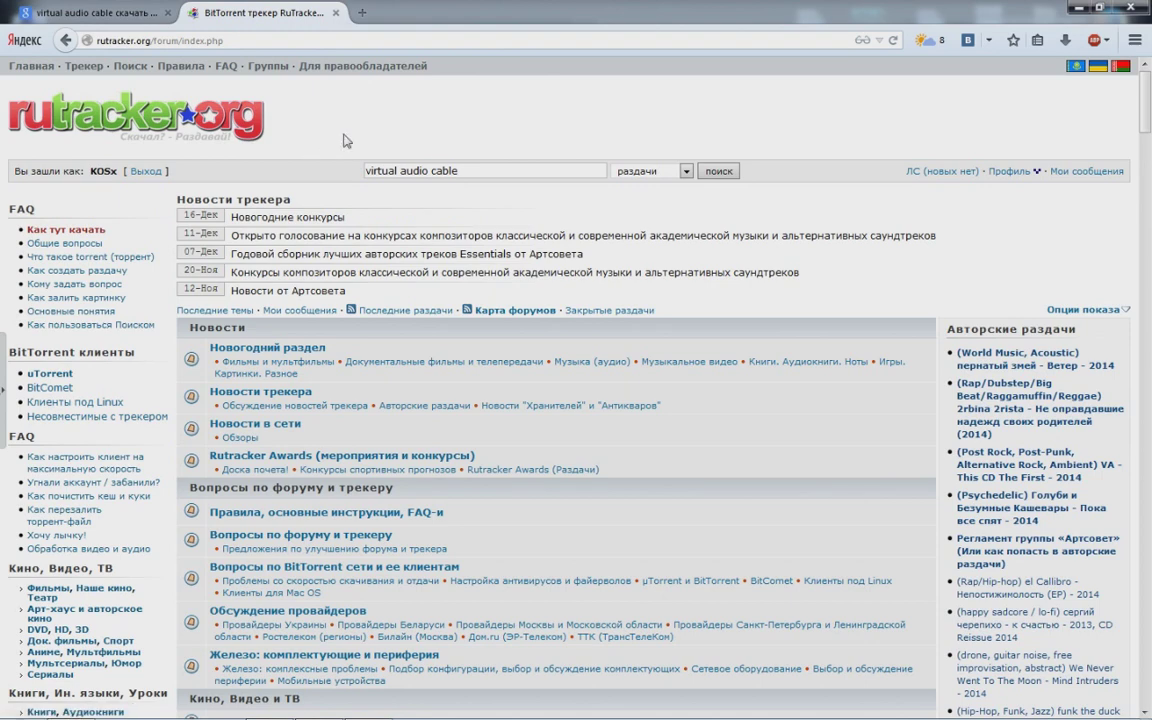
pyautogui.moveTo(458, 170); pyautogui.dragTo(313, 172)
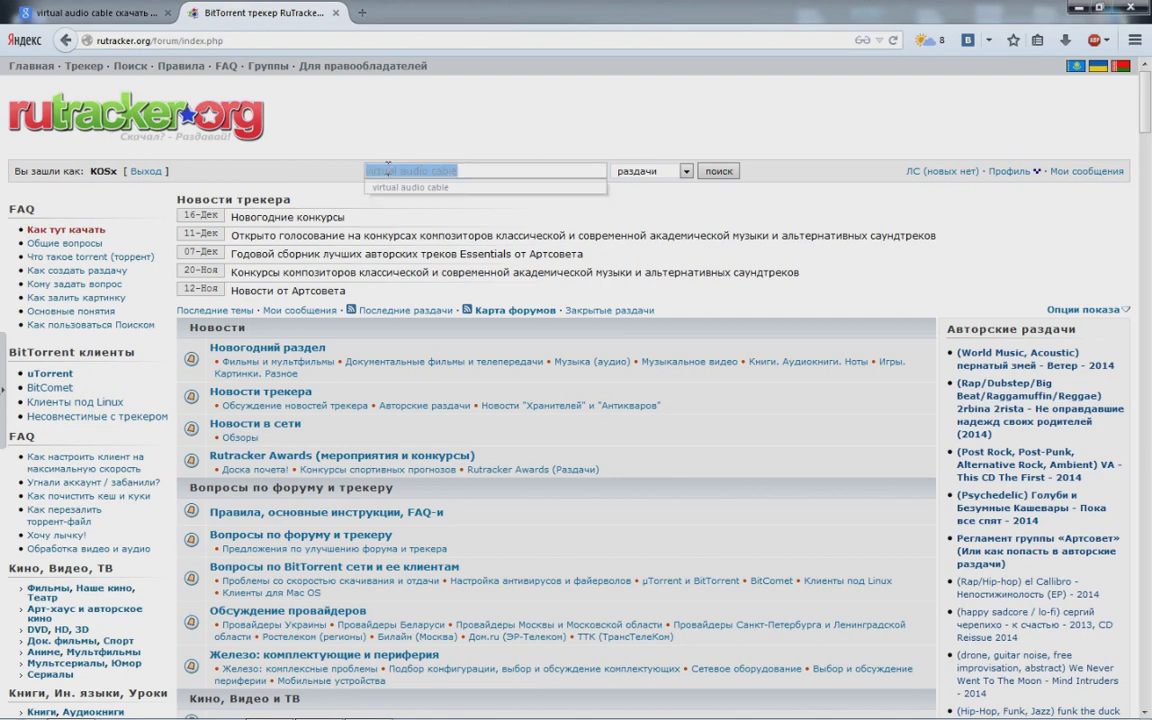
pyautogui.click(719, 171)
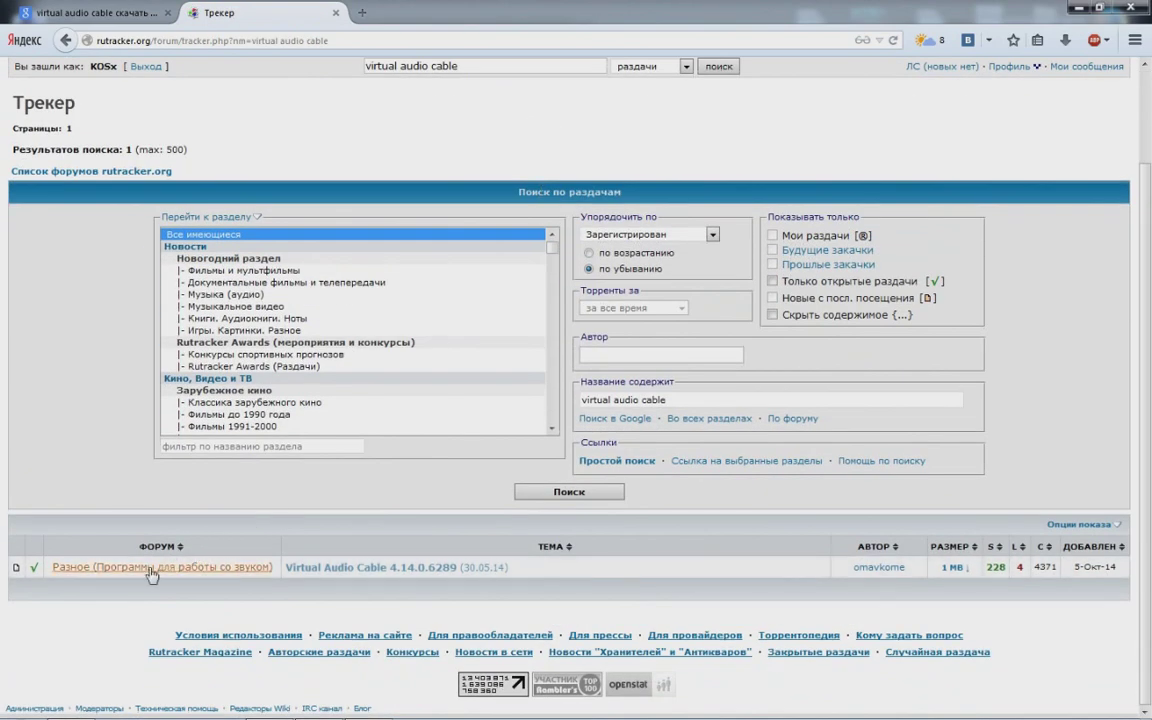
pyautogui.click(365, 567)
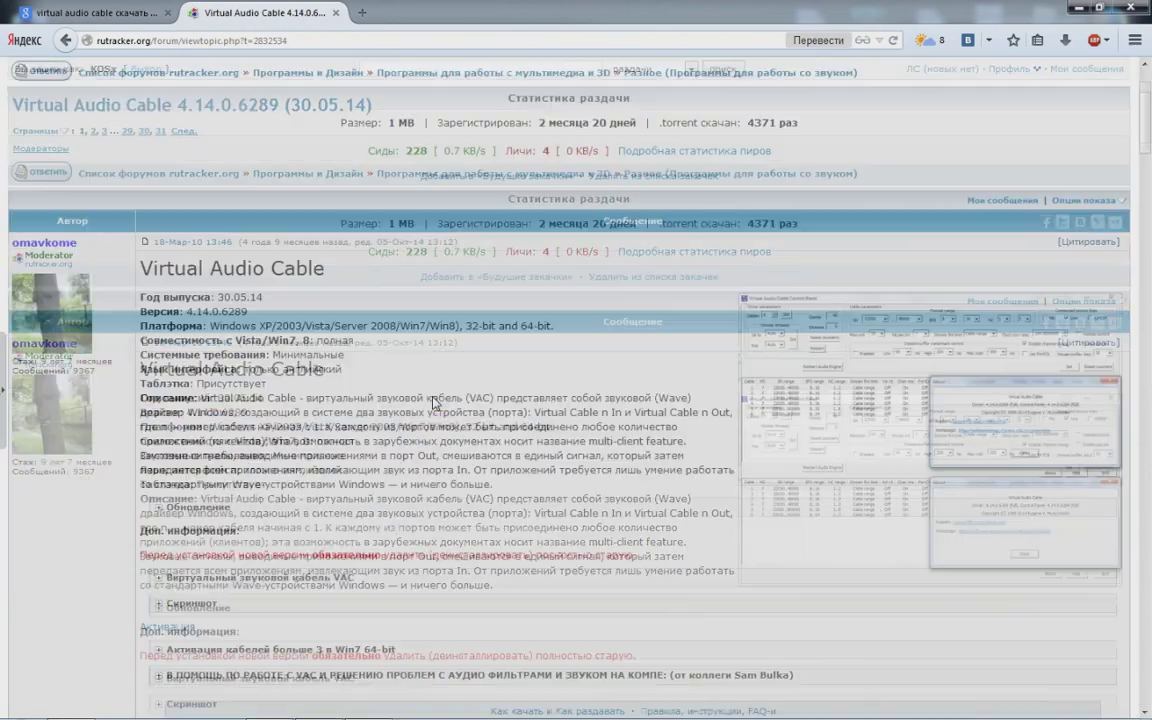
# - Examine the topic's version, supported Windows platforms and the note about removing the old version before installing
pyautogui.scroll(-5, 400, 370)
pyautogui.moveTo(199, 177); pyautogui.dragTo(267, 177)
pyautogui.click(318, 197)
pyautogui.scroll(1, 320, 197)
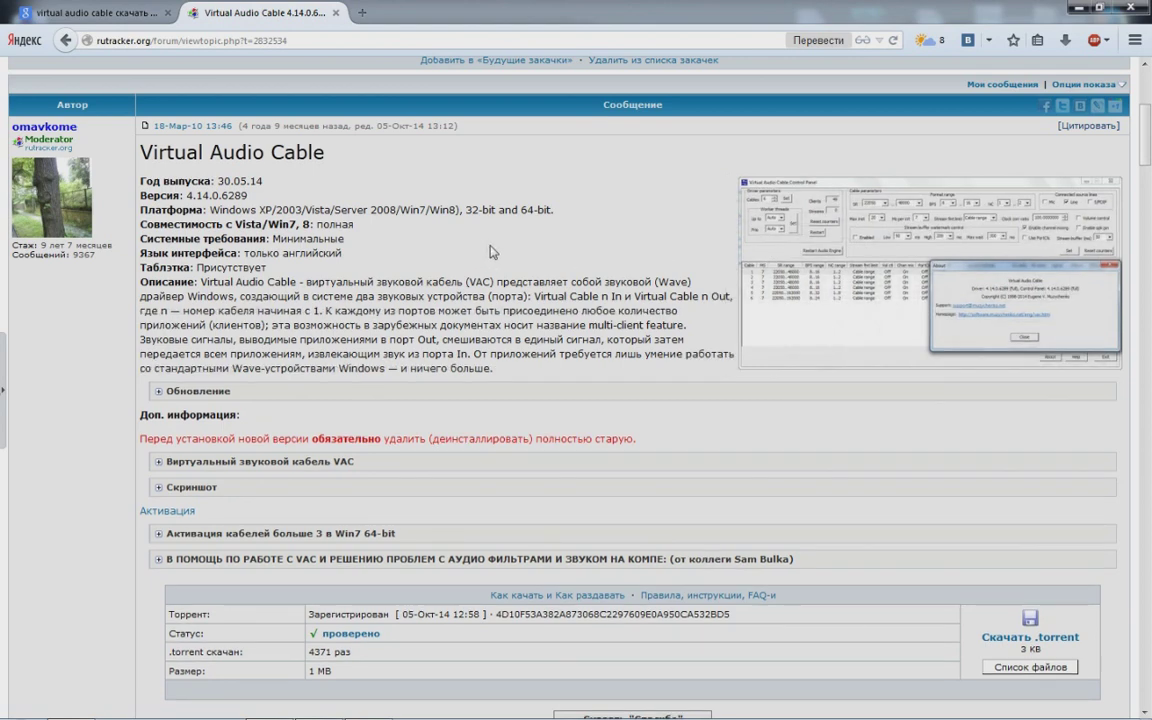
pyautogui.rightClick(442, 218)
pyautogui.click(404, 210)
pyautogui.moveTo(309, 437); pyautogui.dragTo(510, 438)
pyautogui.click(428, 437)
# - Close Firefox with all its tabs and open Adobe Audition beside Open Broadcaster Software
pyautogui.hotkey('alt', 'F4')
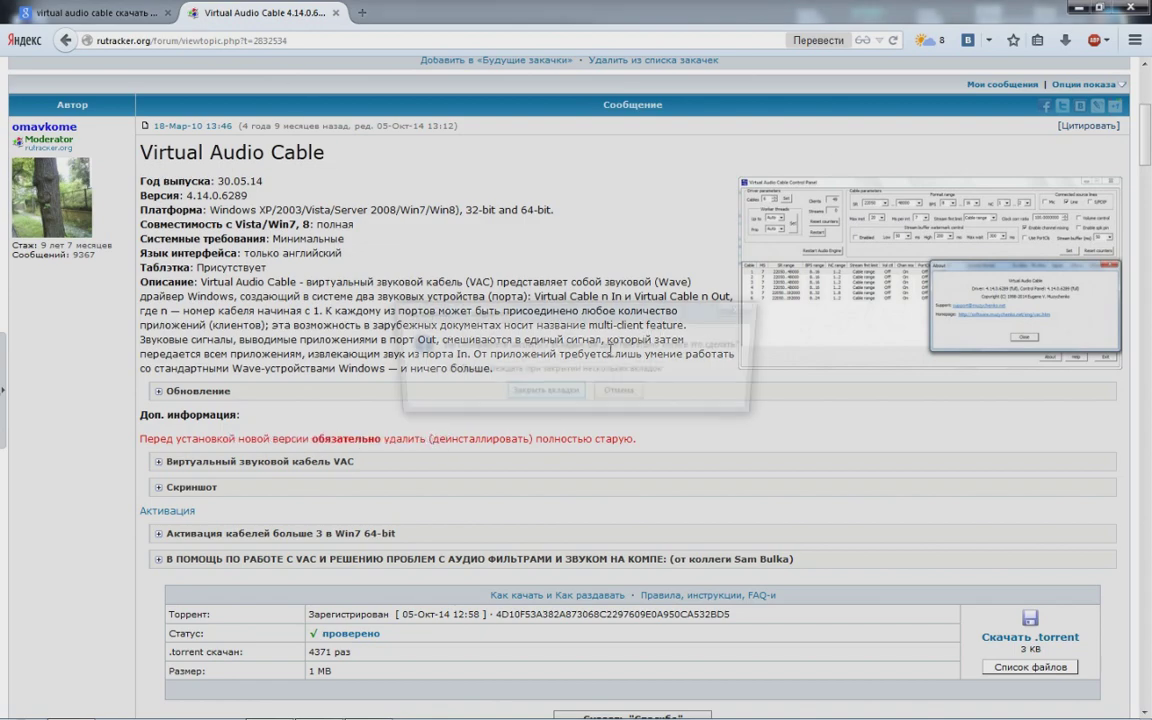
pyautogui.press('Return')
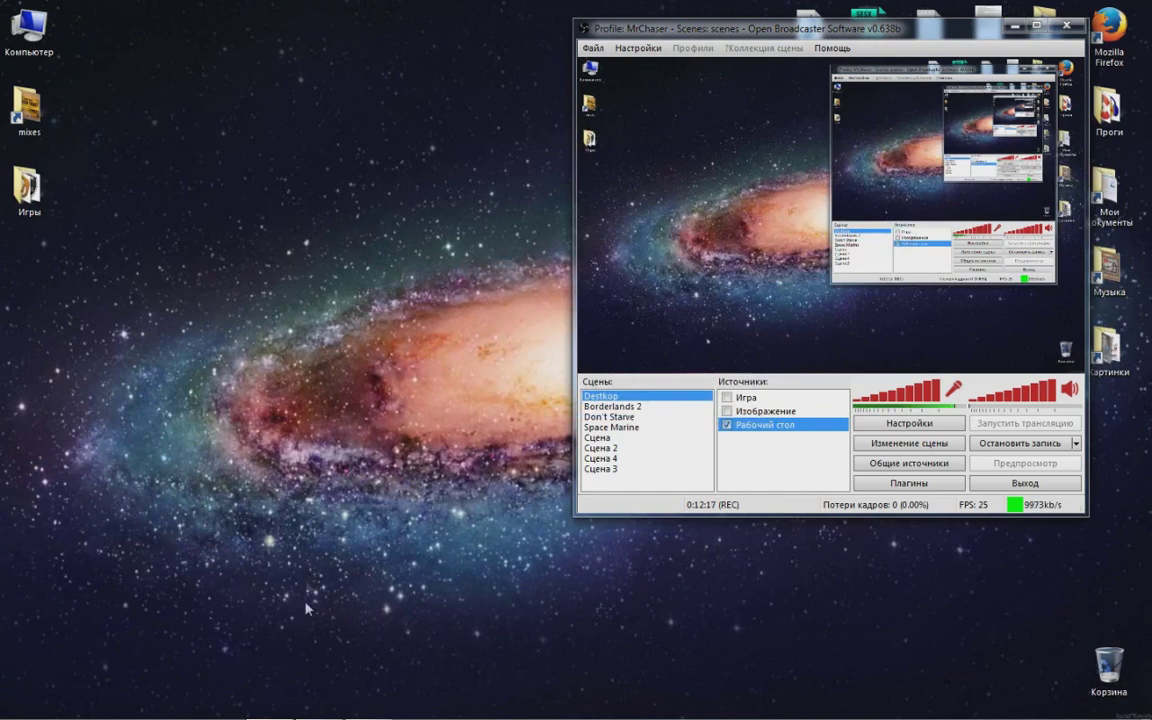
pyautogui.click(322, 708)
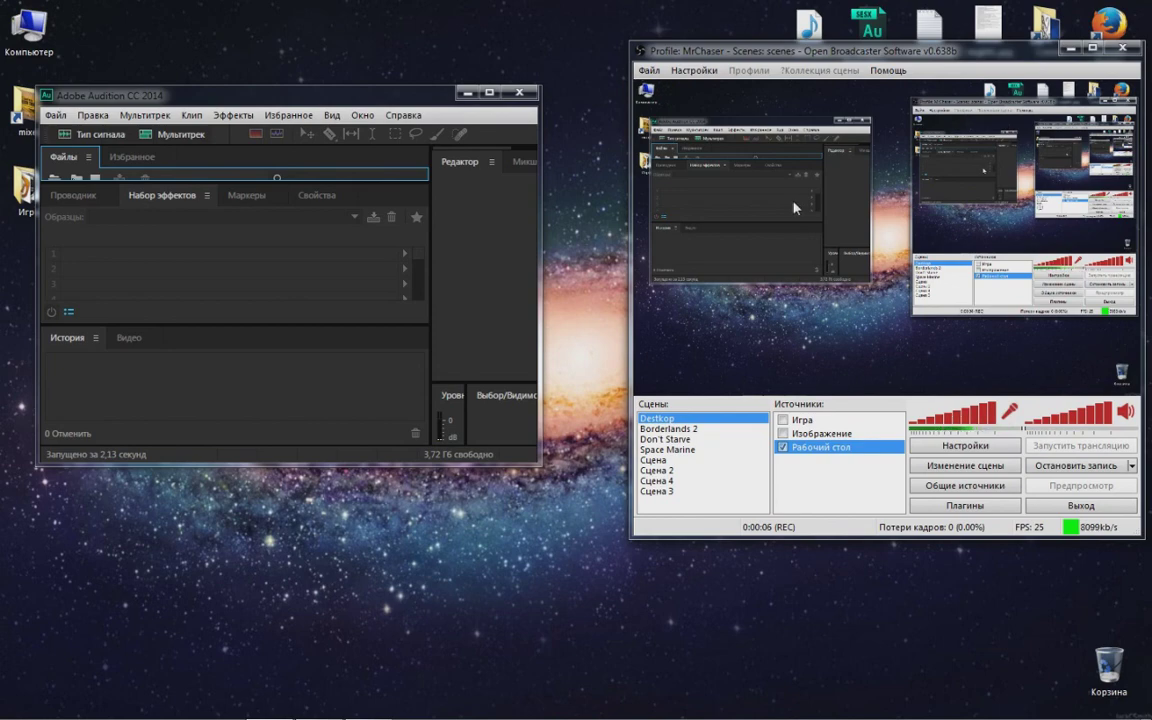
# - Maximize the Audition window and create a multitrack session at 48000 Hz, 32-bit float, with a stereo master
pyautogui.click(490, 93)
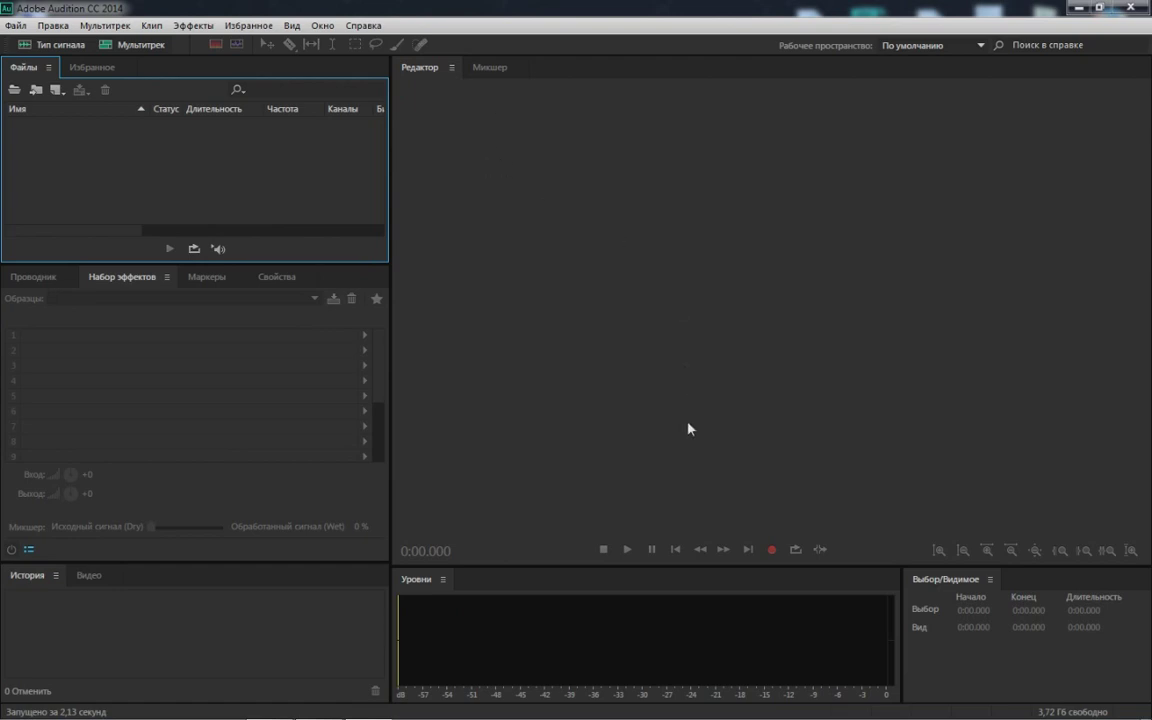
pyautogui.click(270, 705)
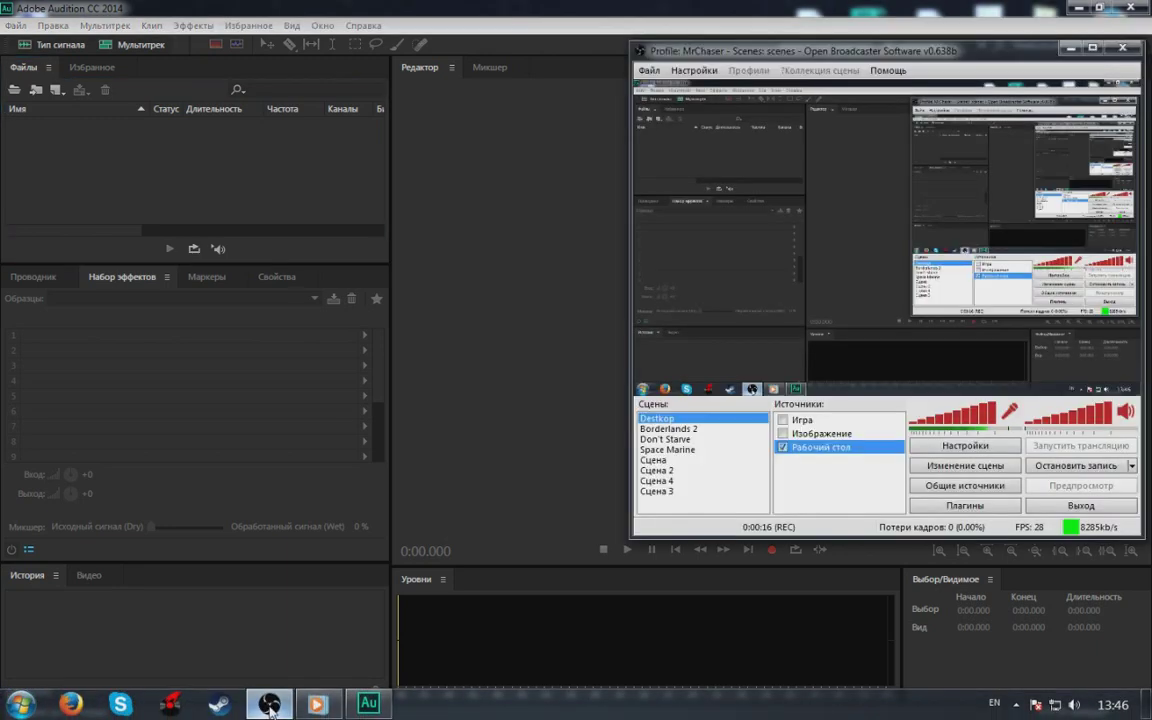
pyautogui.click(270, 705)
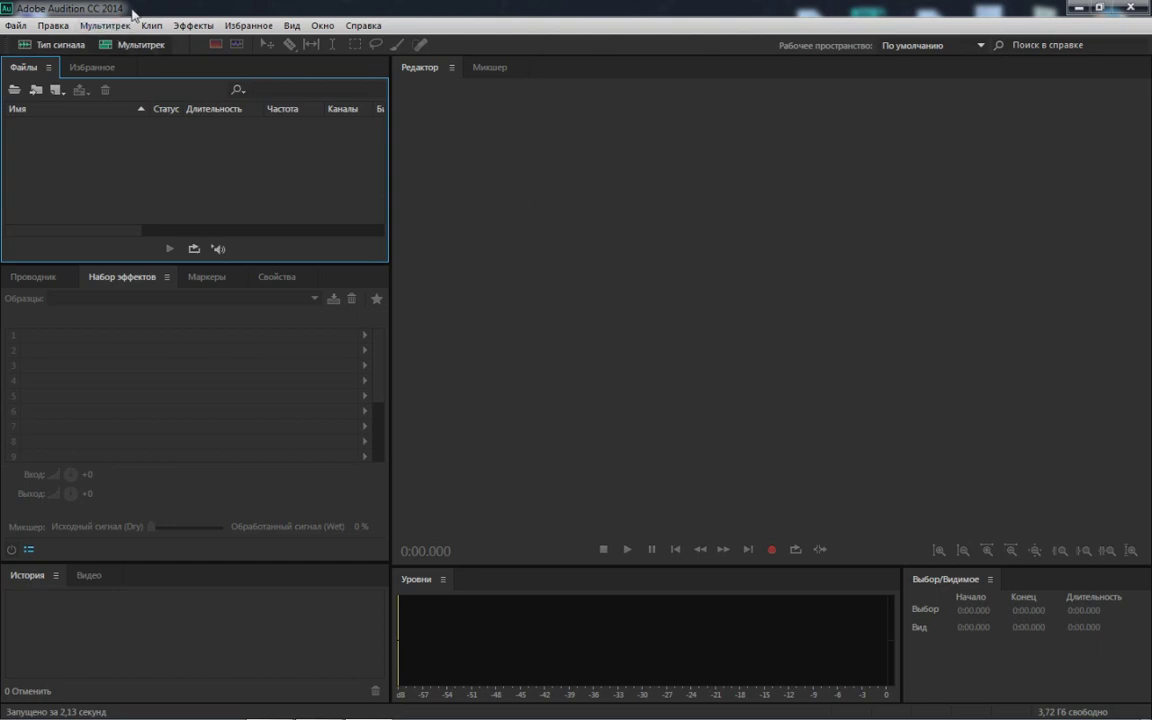
pyautogui.click(16, 25)
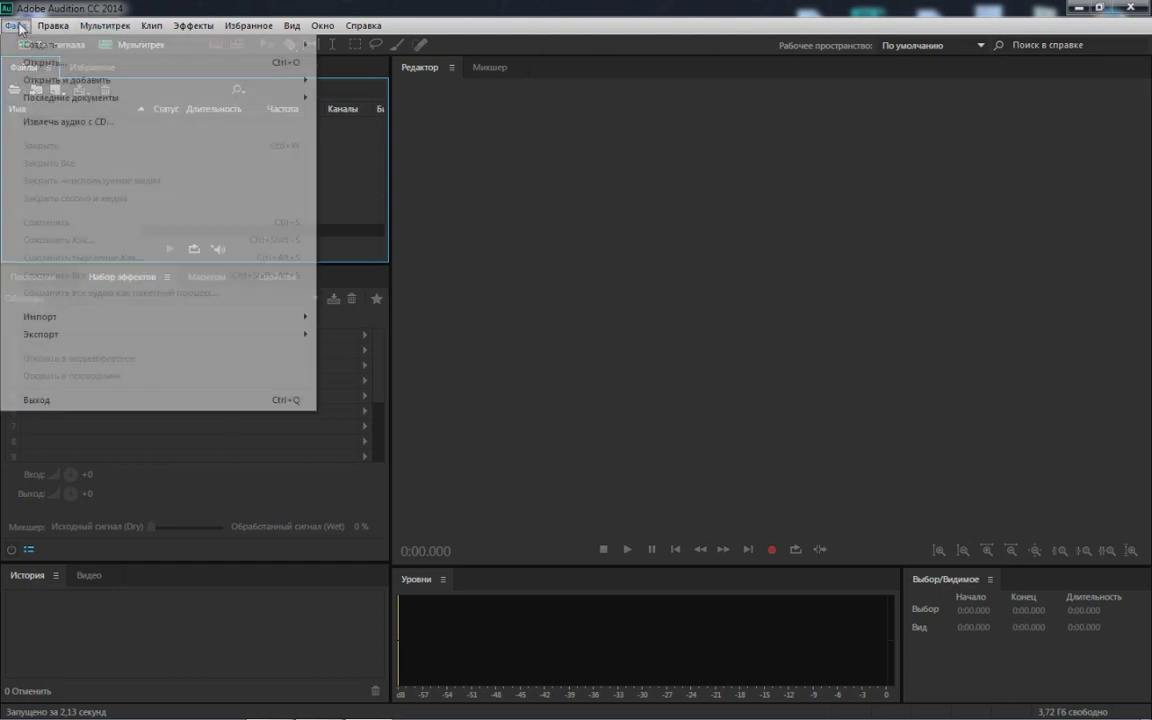
pyautogui.moveTo(22, 42)
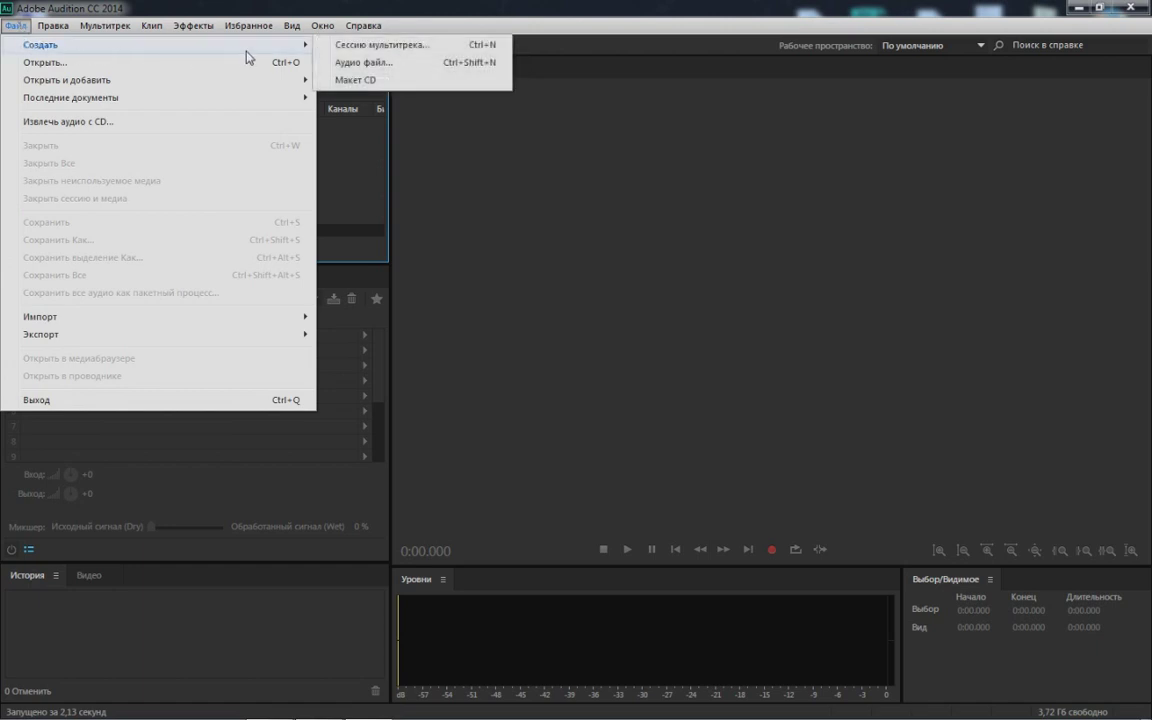
pyautogui.moveTo(301, 44)
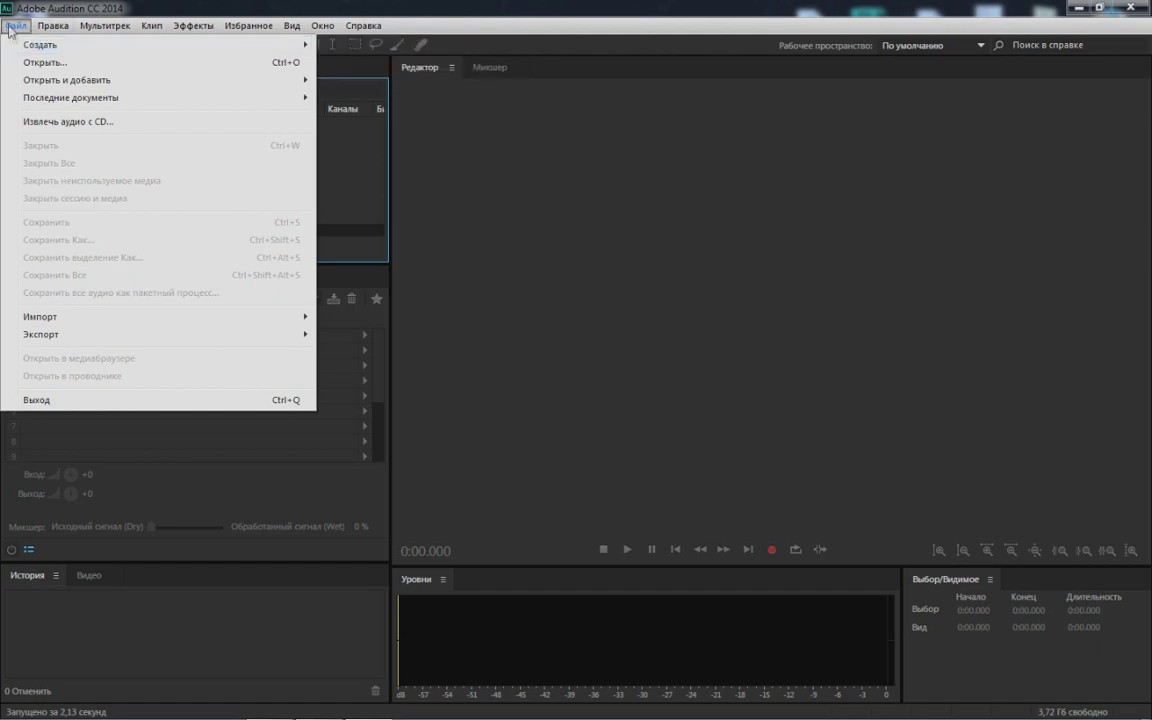
pyautogui.click(442, 47)
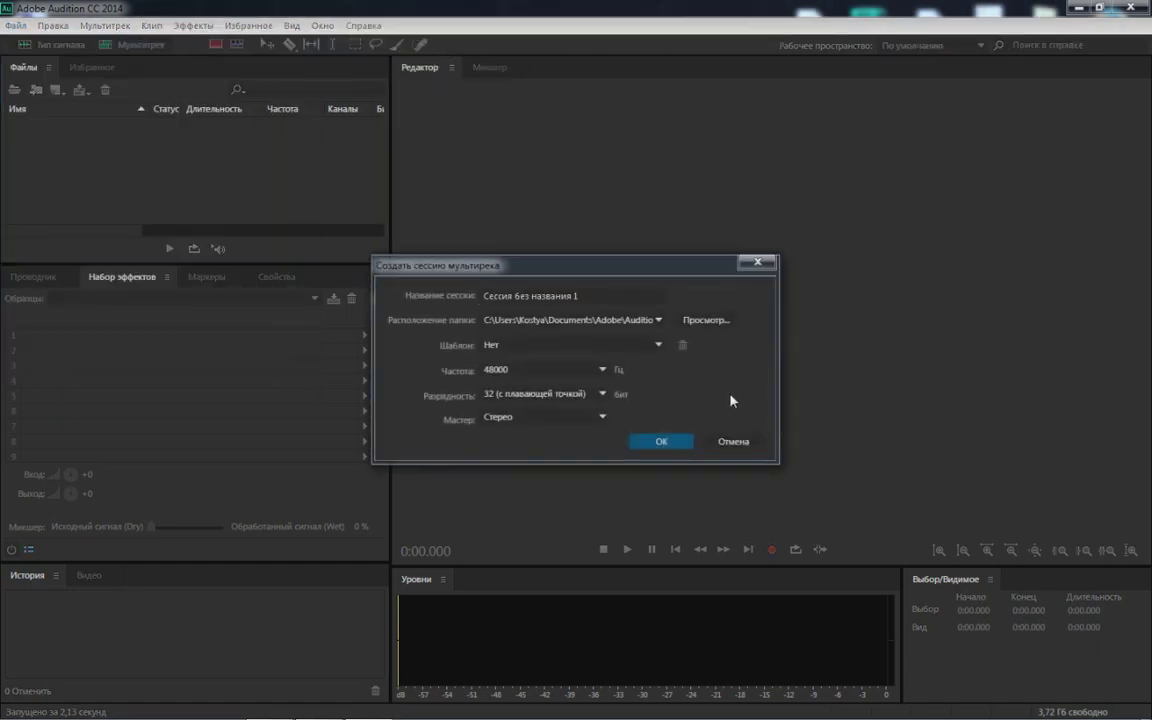
pyautogui.click(656, 446)
pyautogui.click(538, 389)
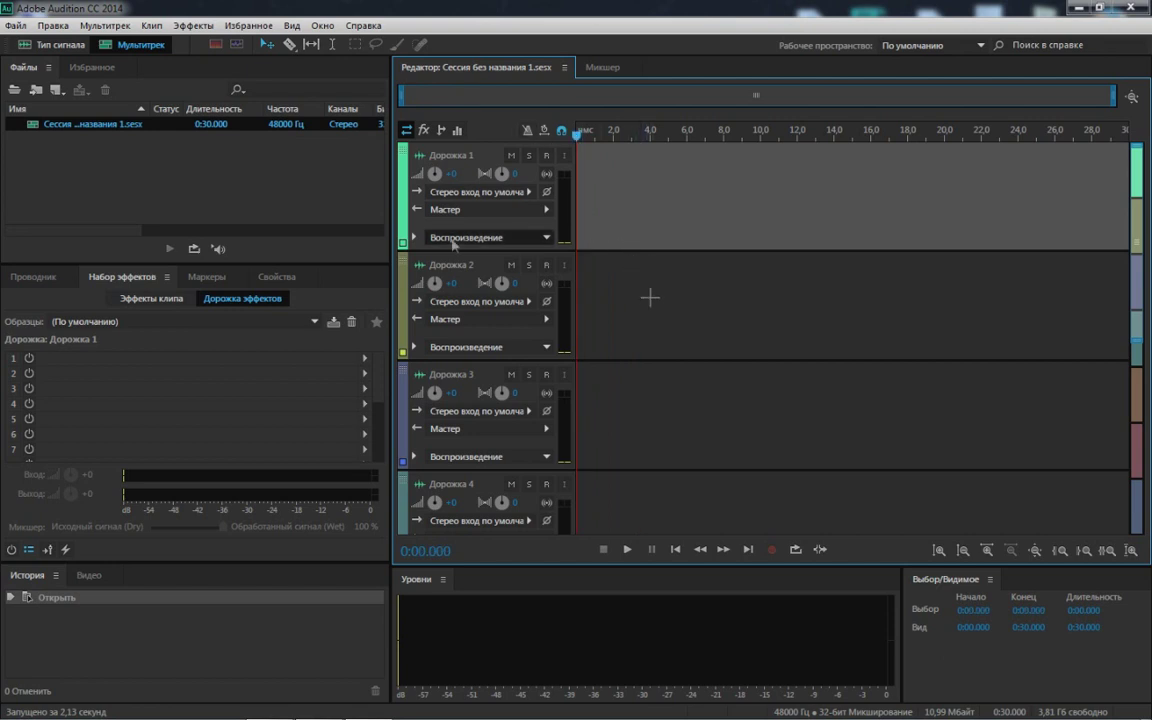
# - Open Audition's audio hardware settings and choose Line 1 (Virtual Audio Cable) as the default output
pyautogui.click(51, 28)
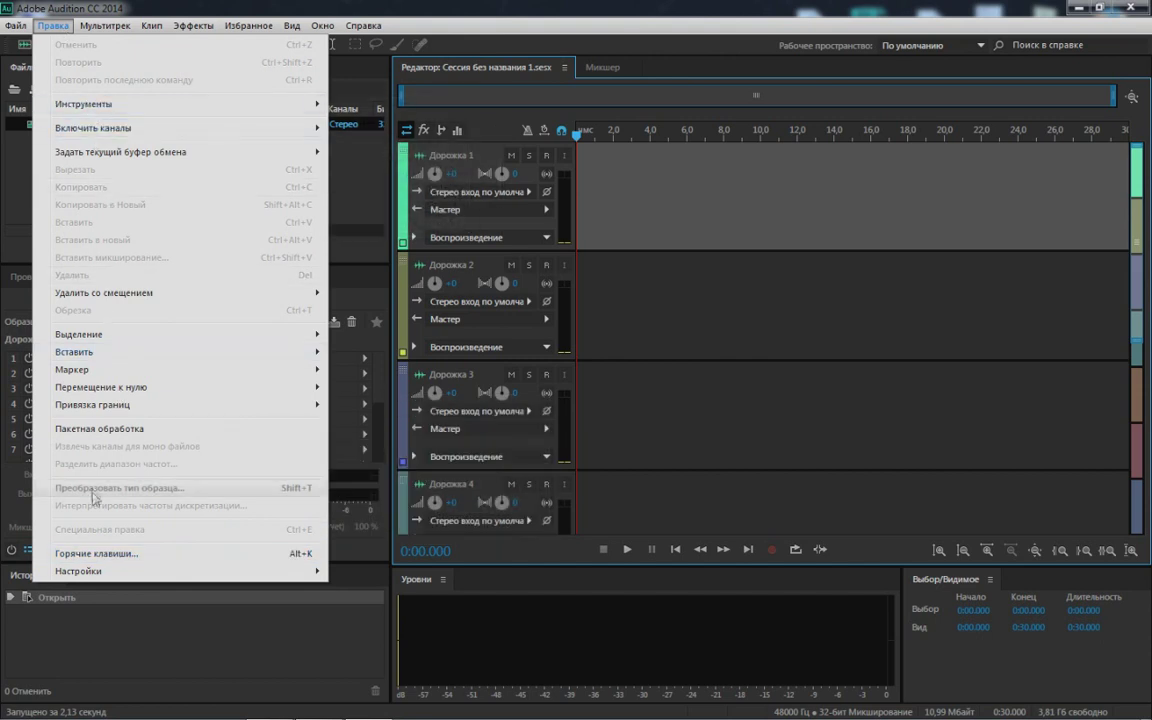
pyautogui.moveTo(87, 574)
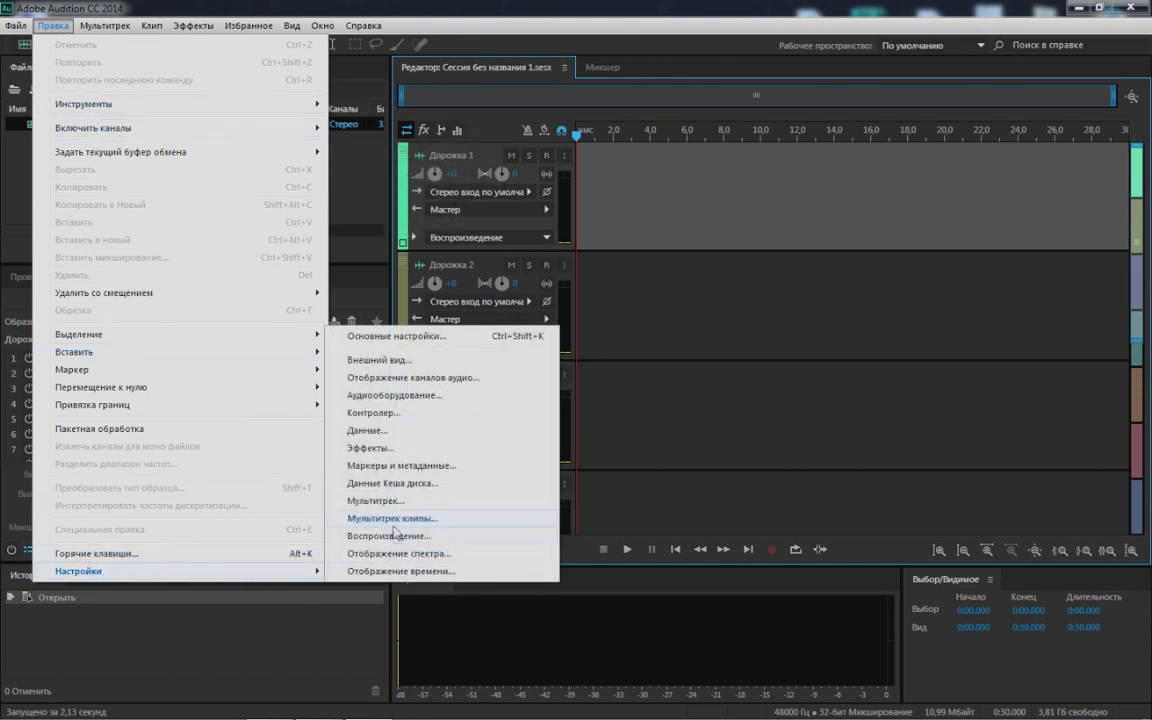
pyautogui.click(399, 397)
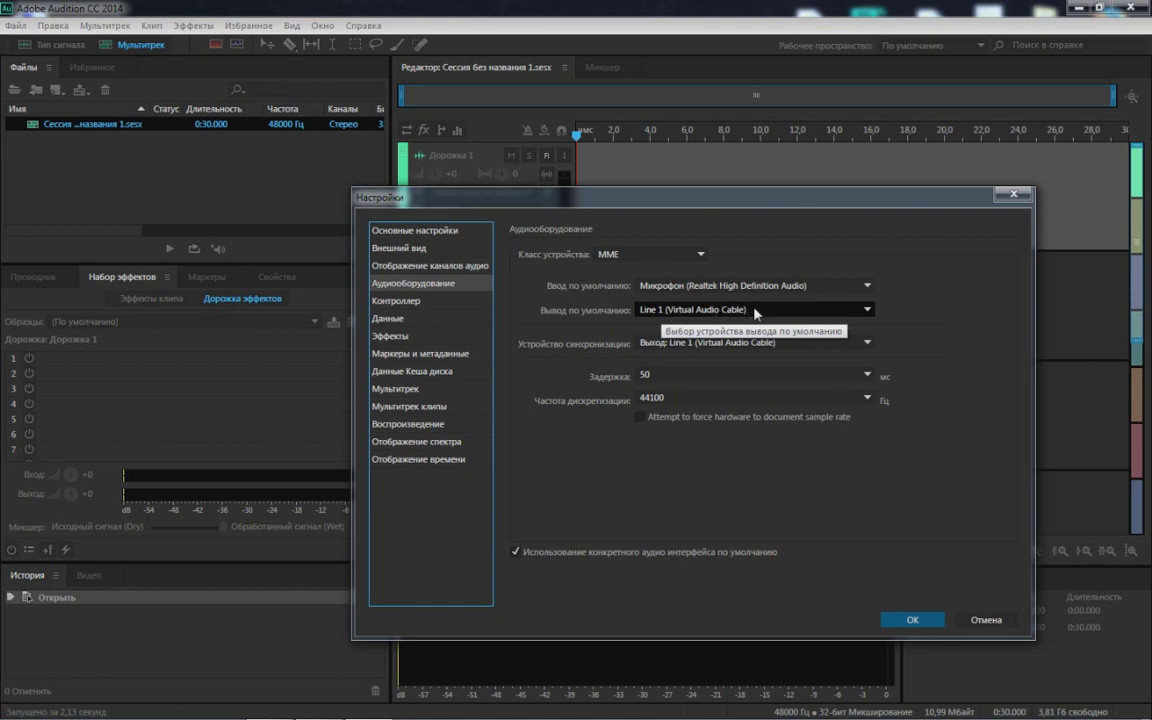
pyautogui.click(677, 318)
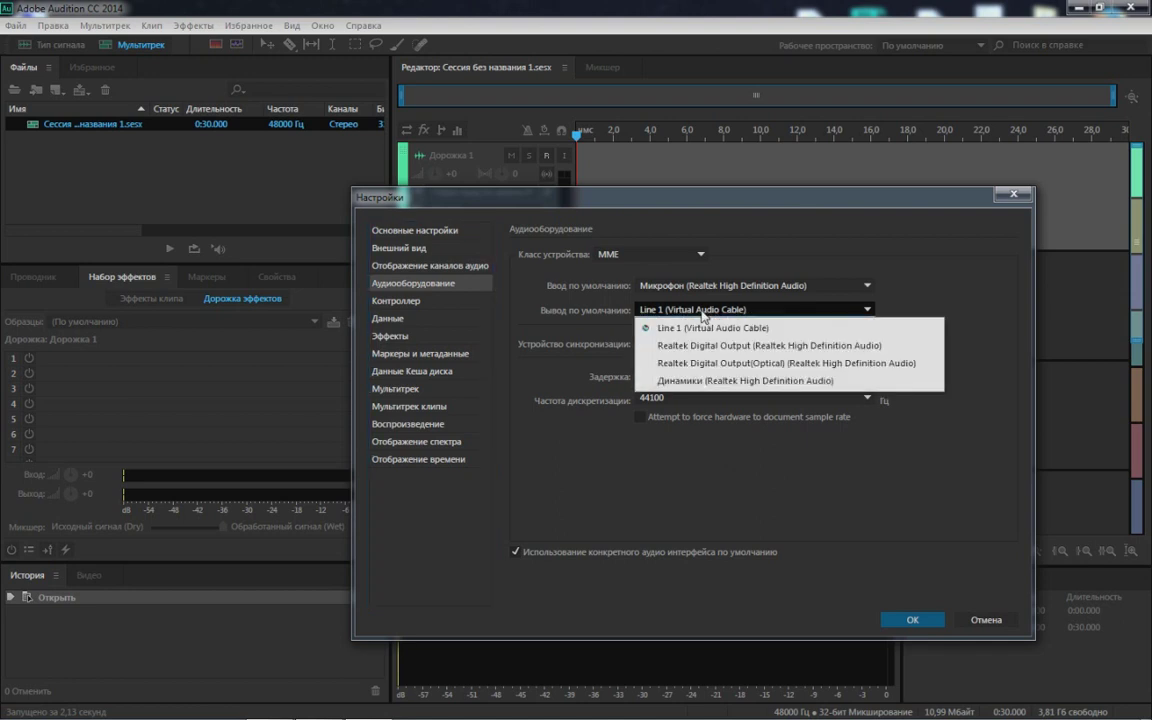
pyautogui.click(678, 330)
# - Keep the Realtek High Definition Audio microphone as default input, set the latency to 50 ms and apply the hardware settings
pyautogui.click(712, 286)
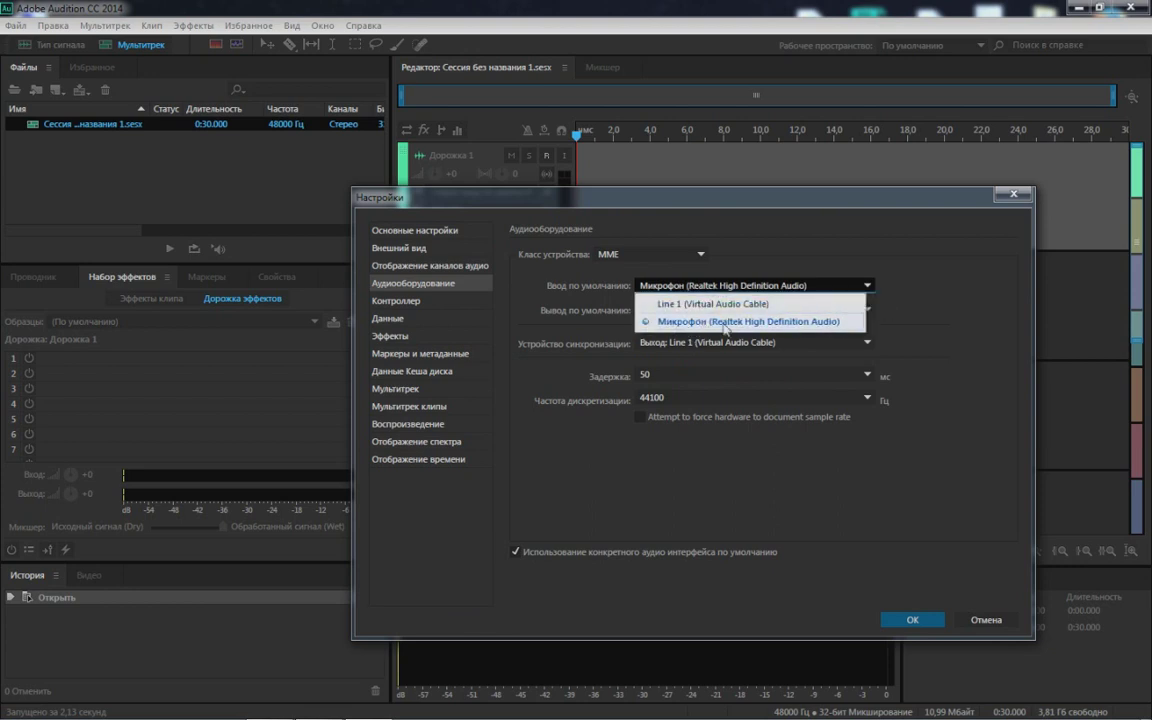
pyautogui.click(745, 290)
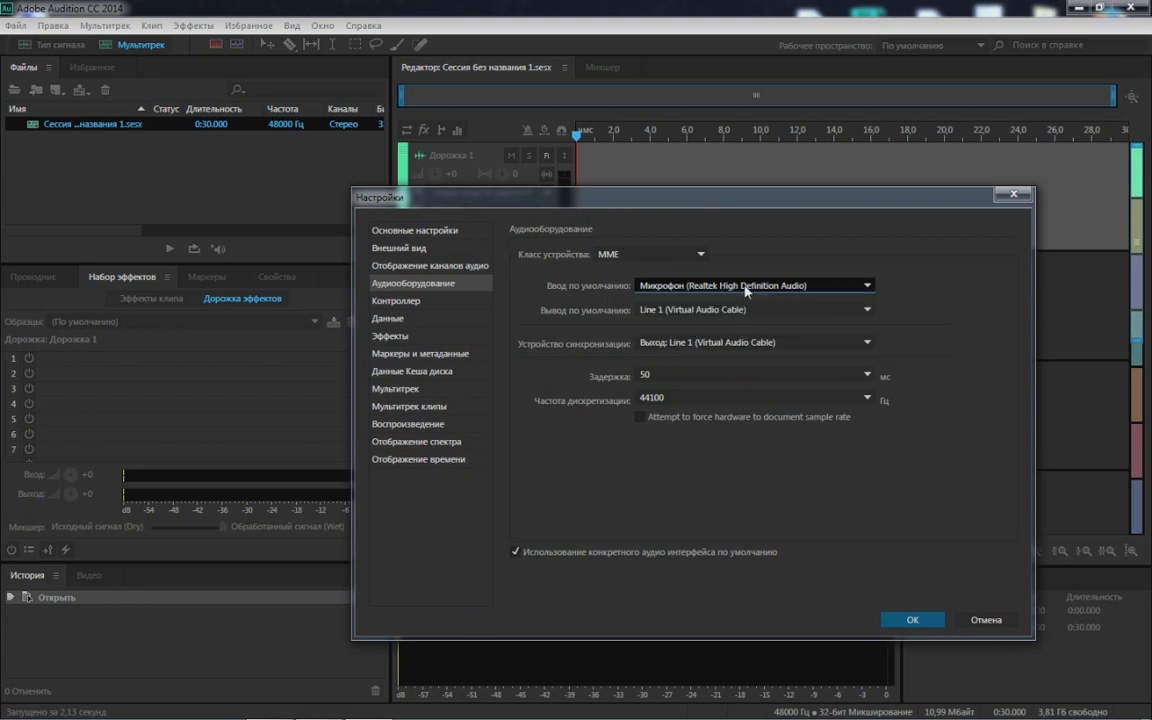
pyautogui.click(698, 288)
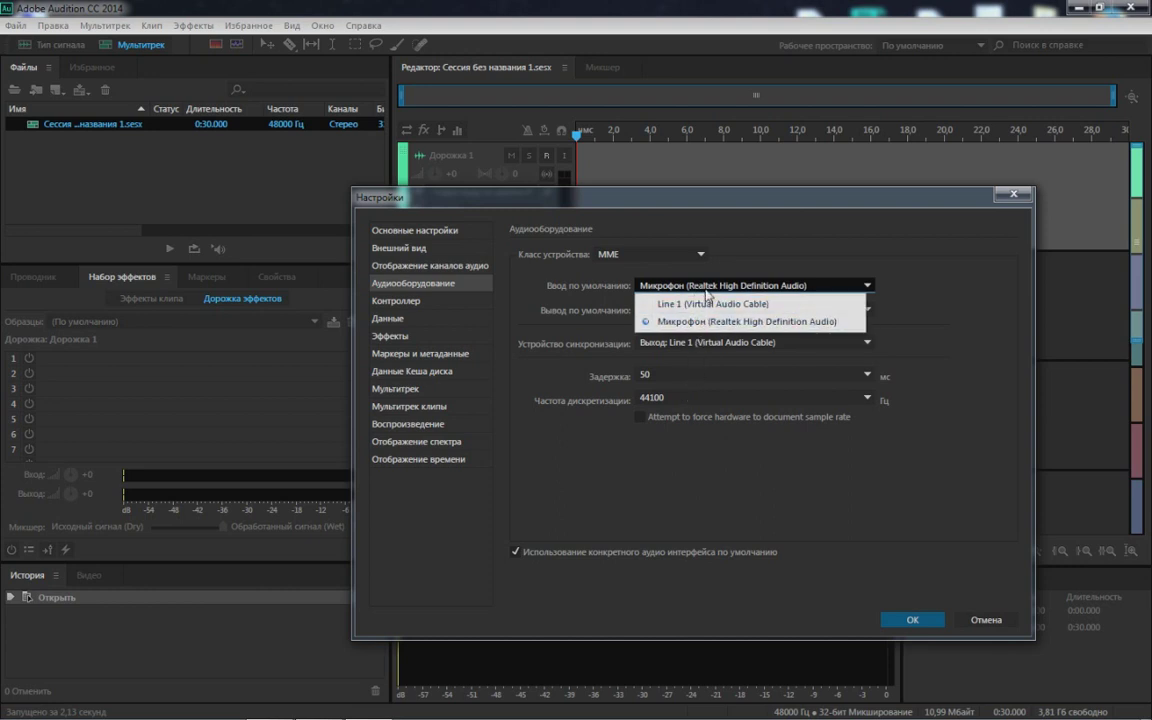
pyautogui.click(665, 287)
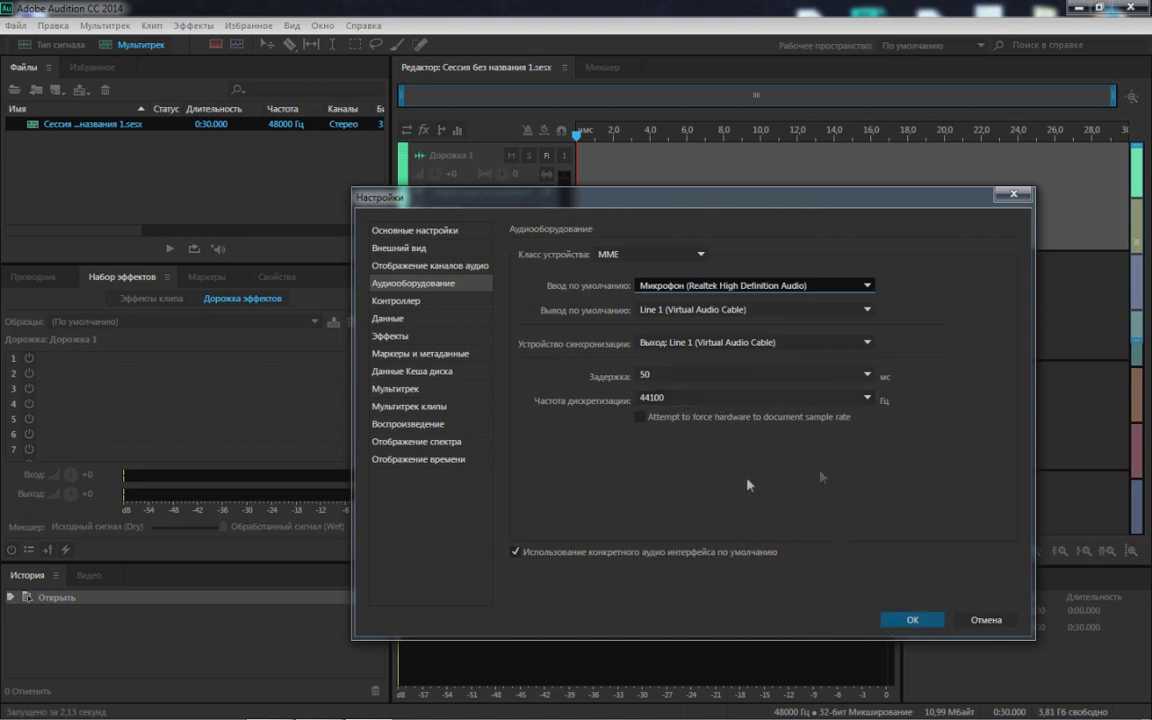
pyautogui.click(662, 374)
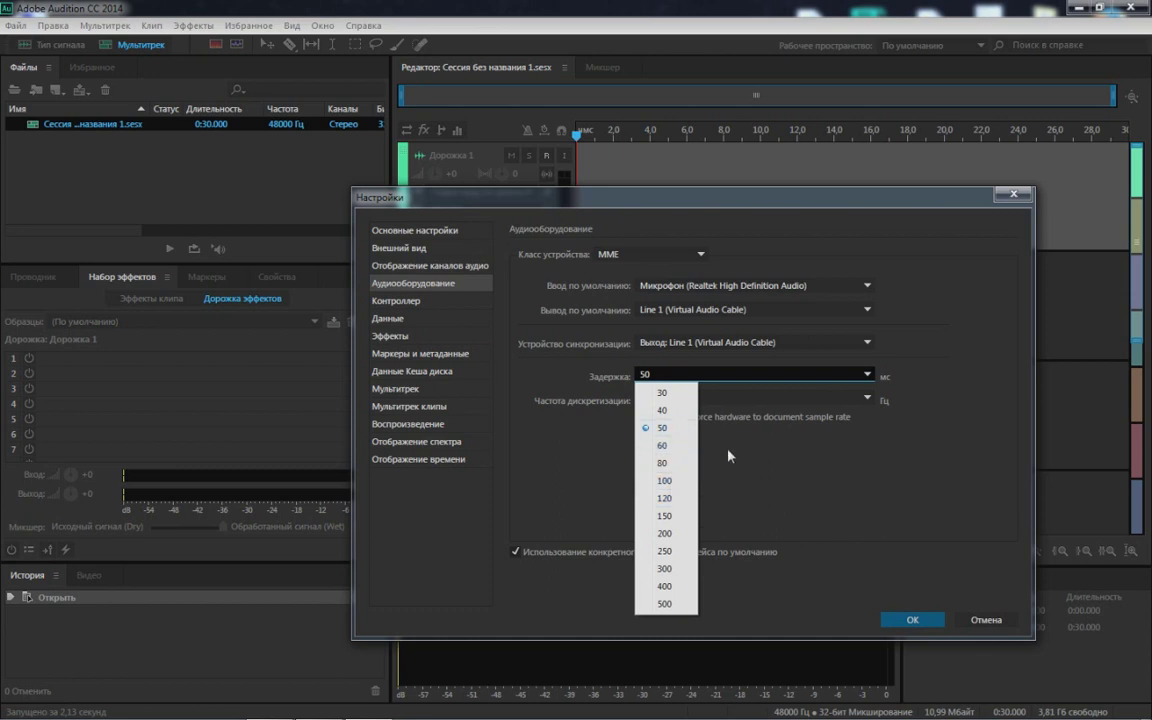
pyautogui.click(669, 431)
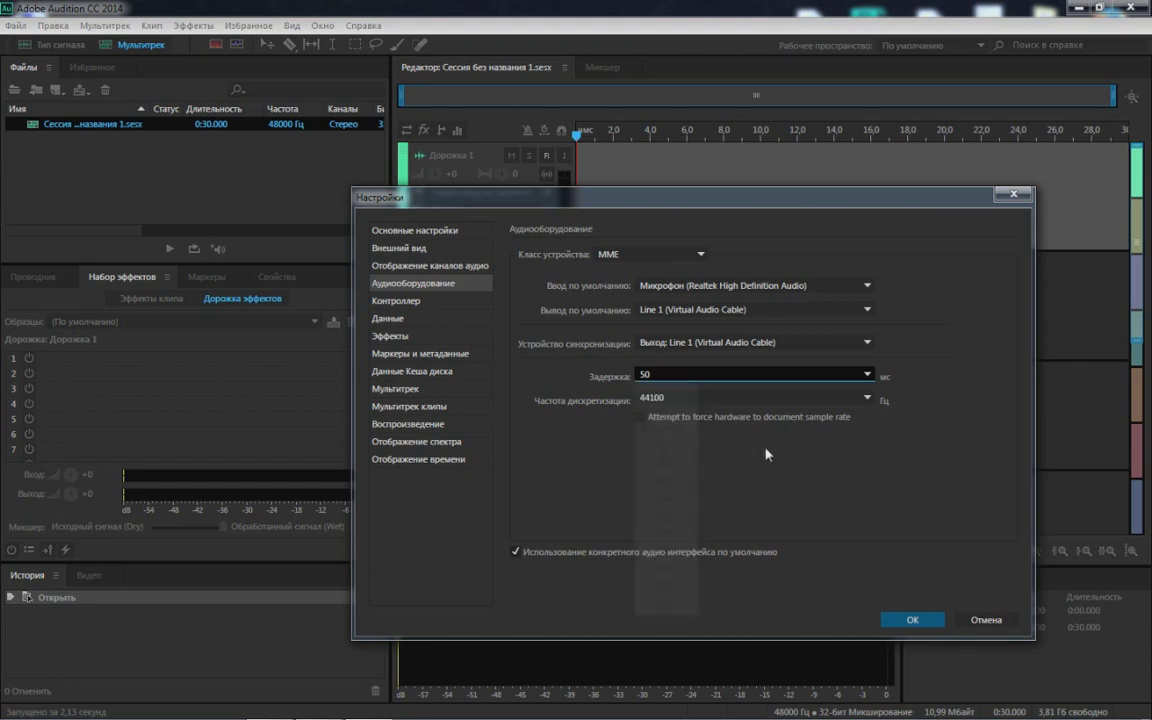
pyautogui.click(920, 623)
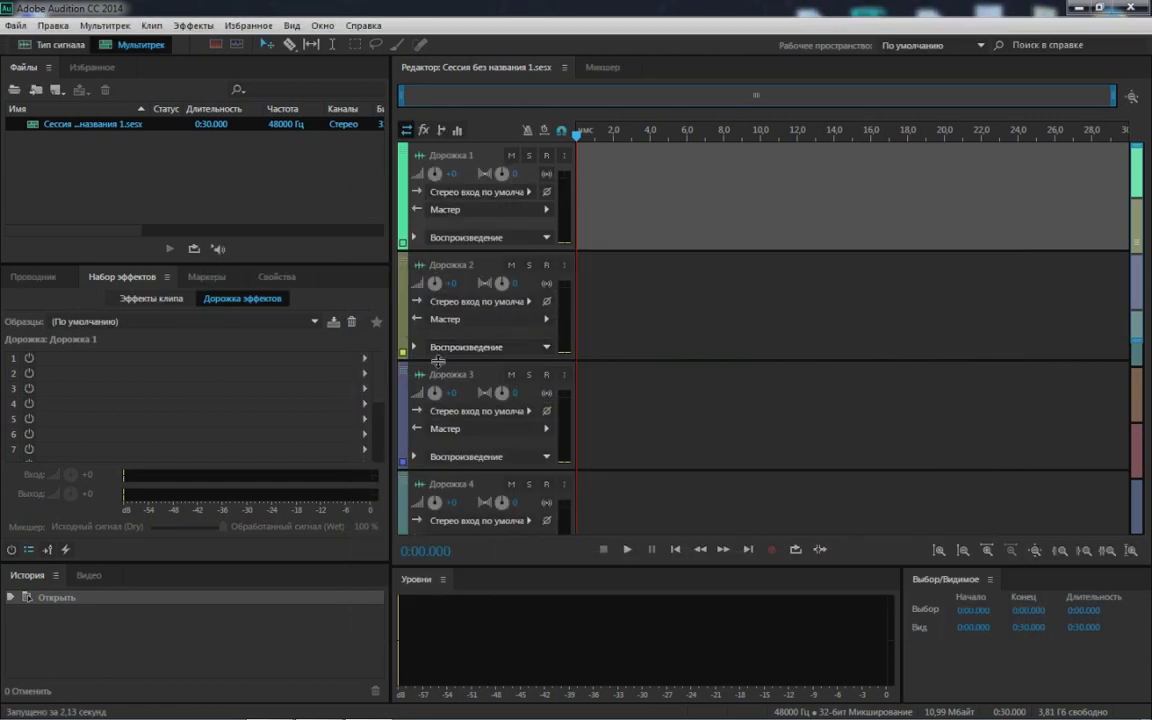
# - Arm Track 1 for recording with input monitoring on, and shrink the level meter area to enlarge the track view
pyautogui.click(547, 157)
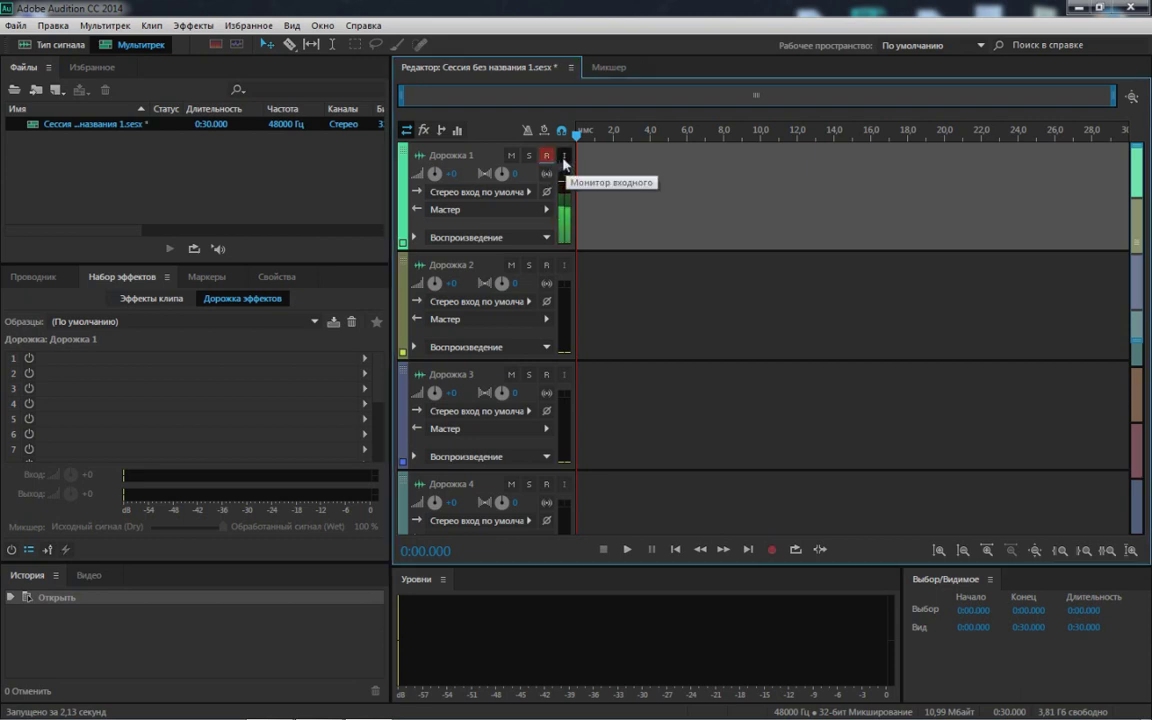
pyautogui.click(564, 158)
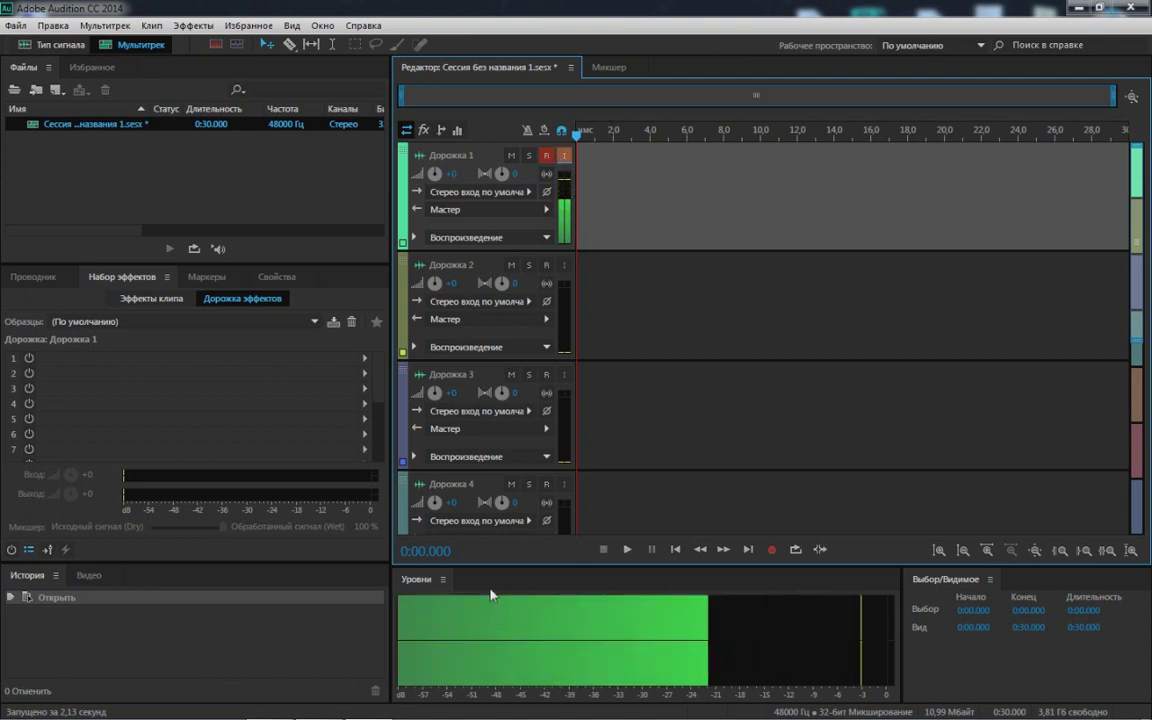
pyautogui.moveTo(495, 568); pyautogui.dragTo(490, 628)
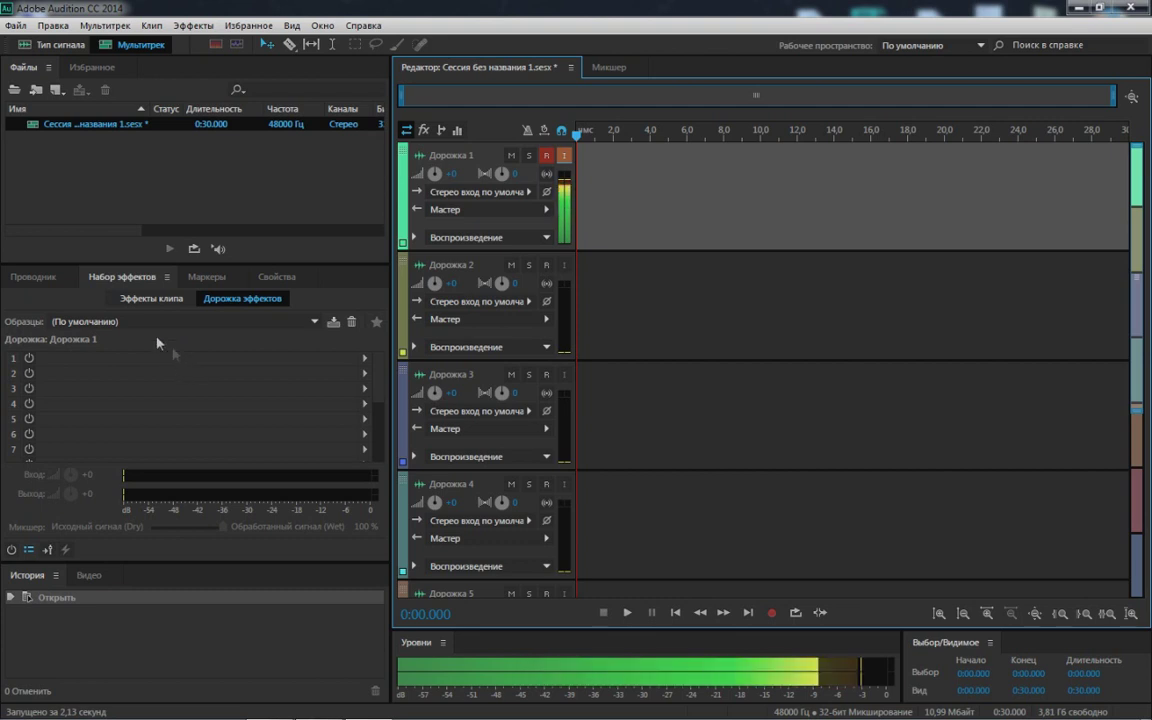
# - Add the Adaptive Noise Reduction effect to slot 1 of Track 1's effects rack with its default settings
pyautogui.click(38, 276)
pyautogui.click(122, 277)
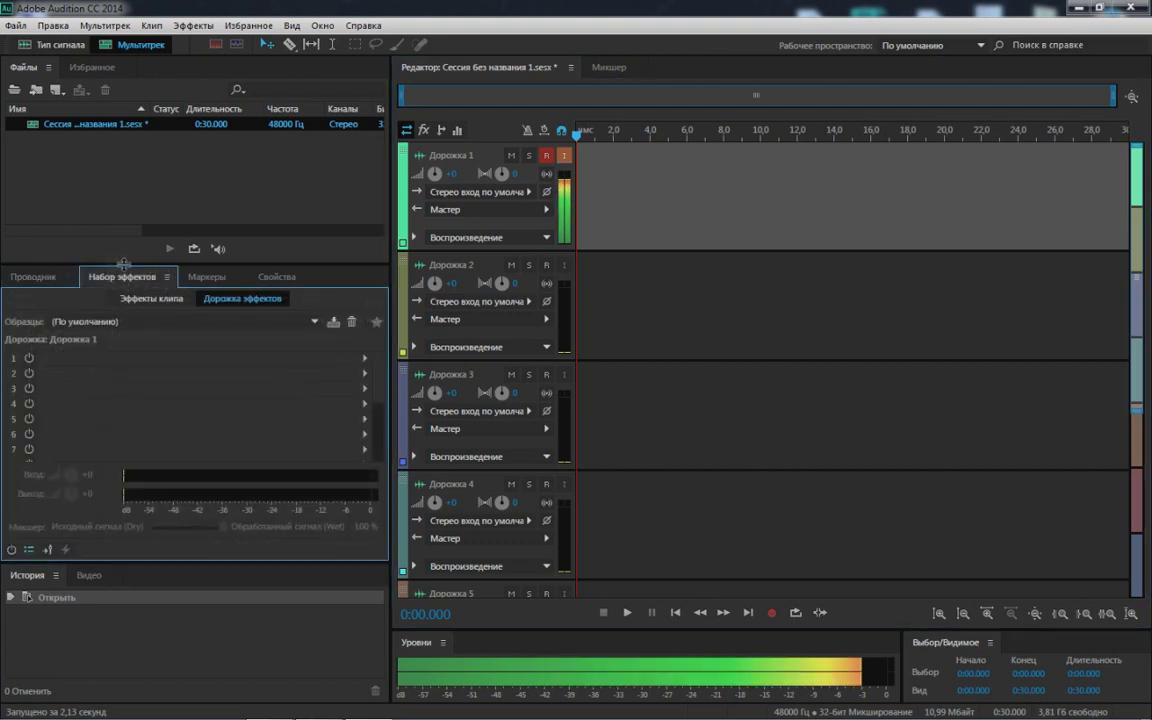
pyautogui.click(365, 360)
pyautogui.moveTo(430, 476)
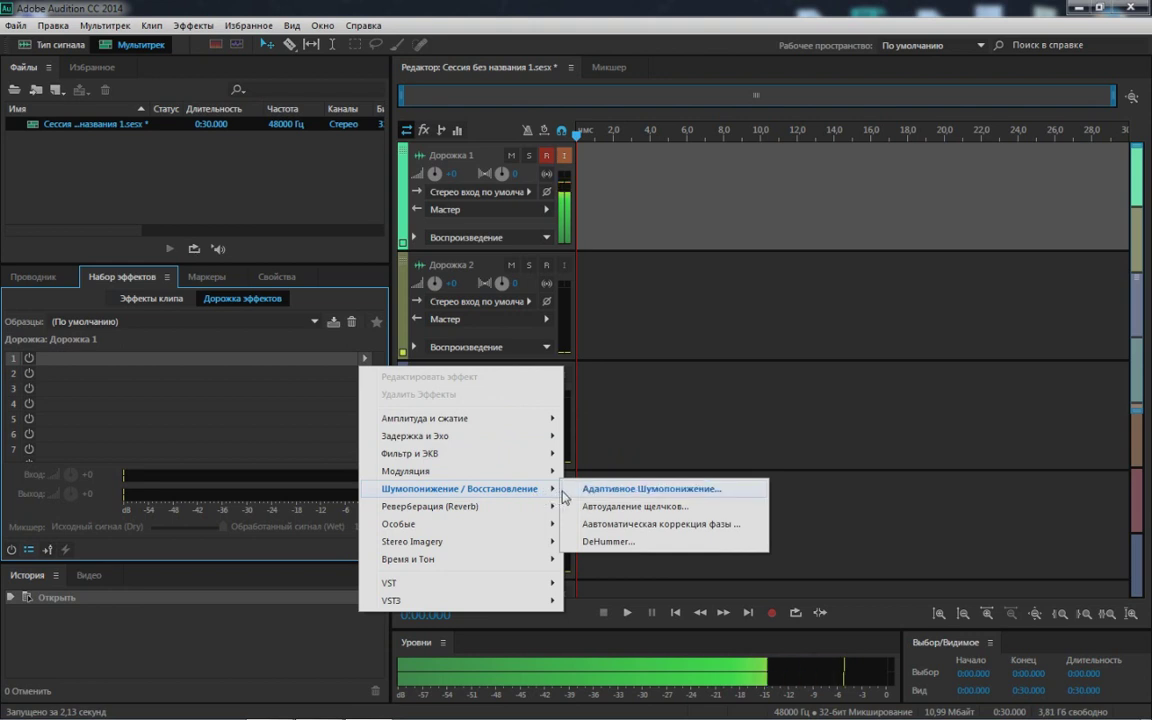
pyautogui.click(603, 492)
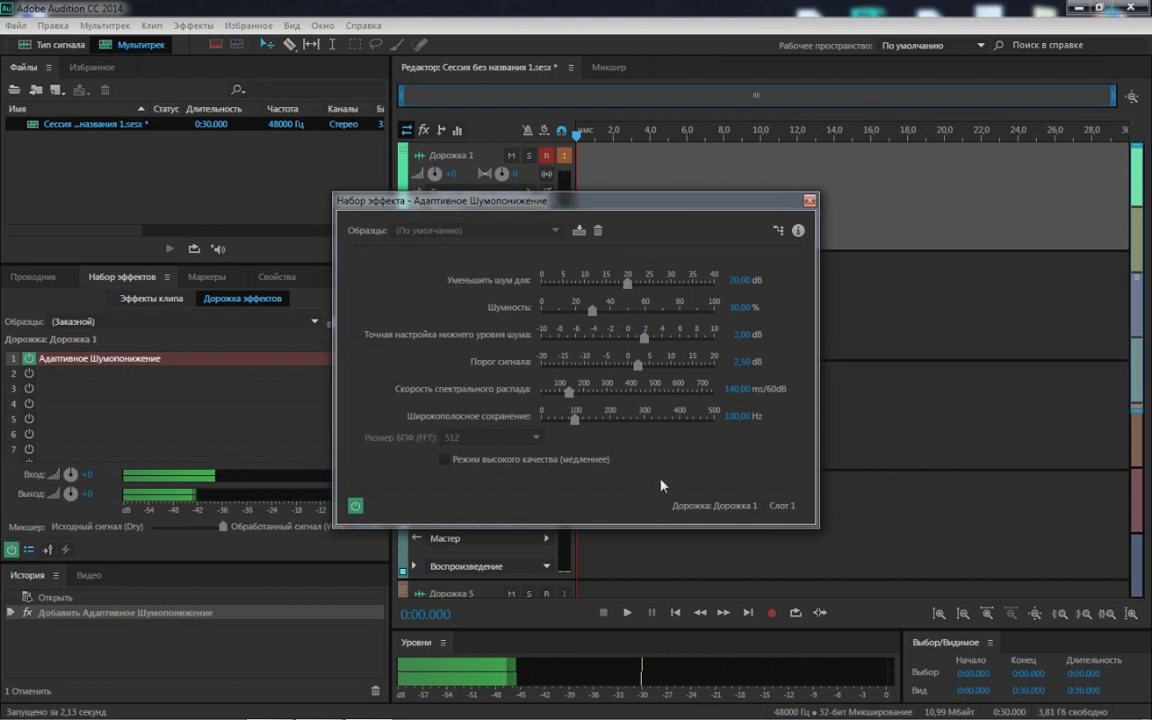
pyautogui.click(810, 201)
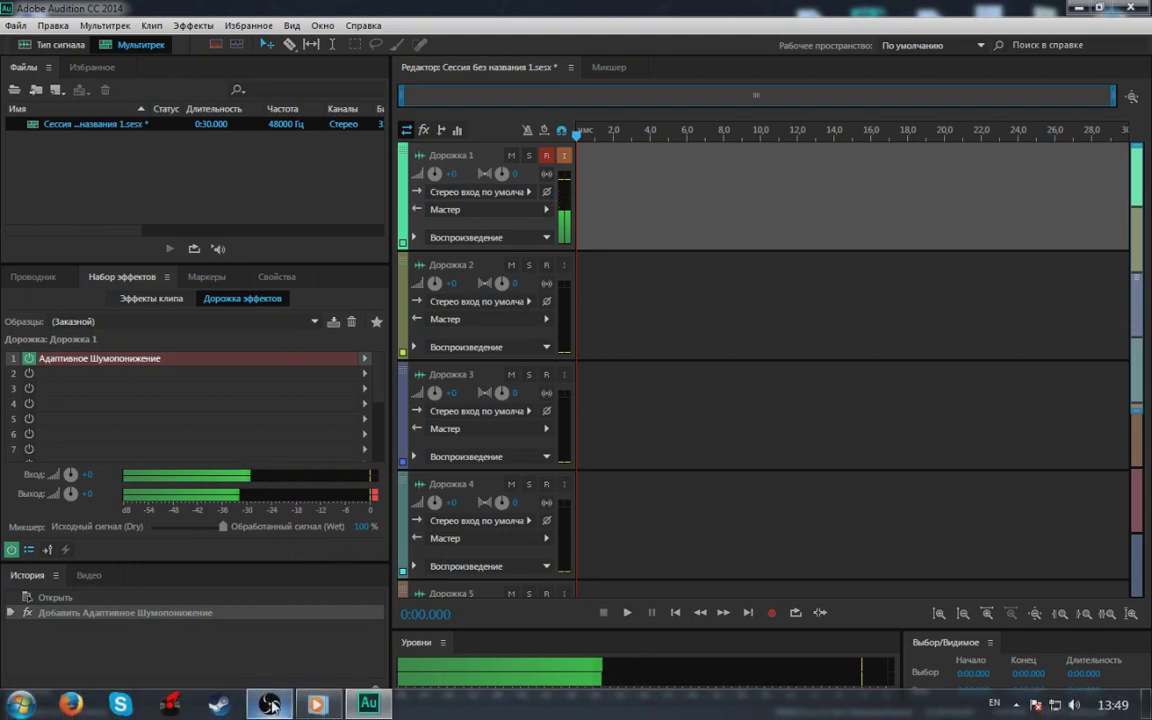
# - Raise the output gain of Track 1's effects rack to +0.3
pyautogui.click(280, 707)
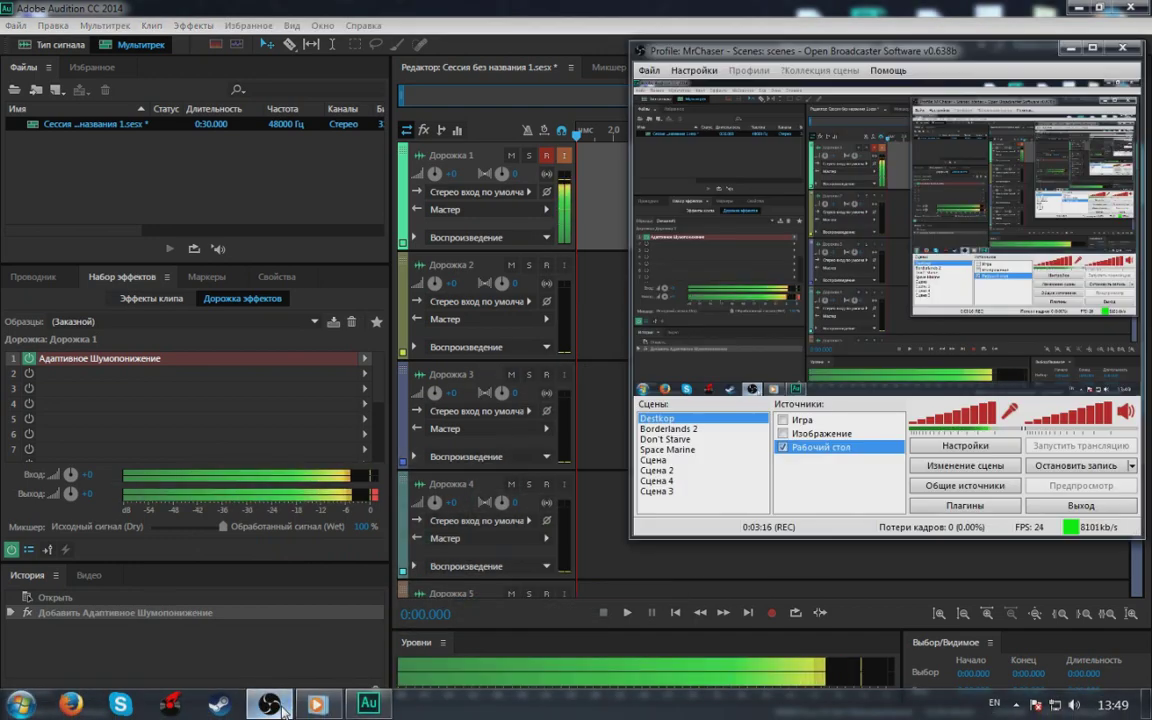
pyautogui.click(280, 707)
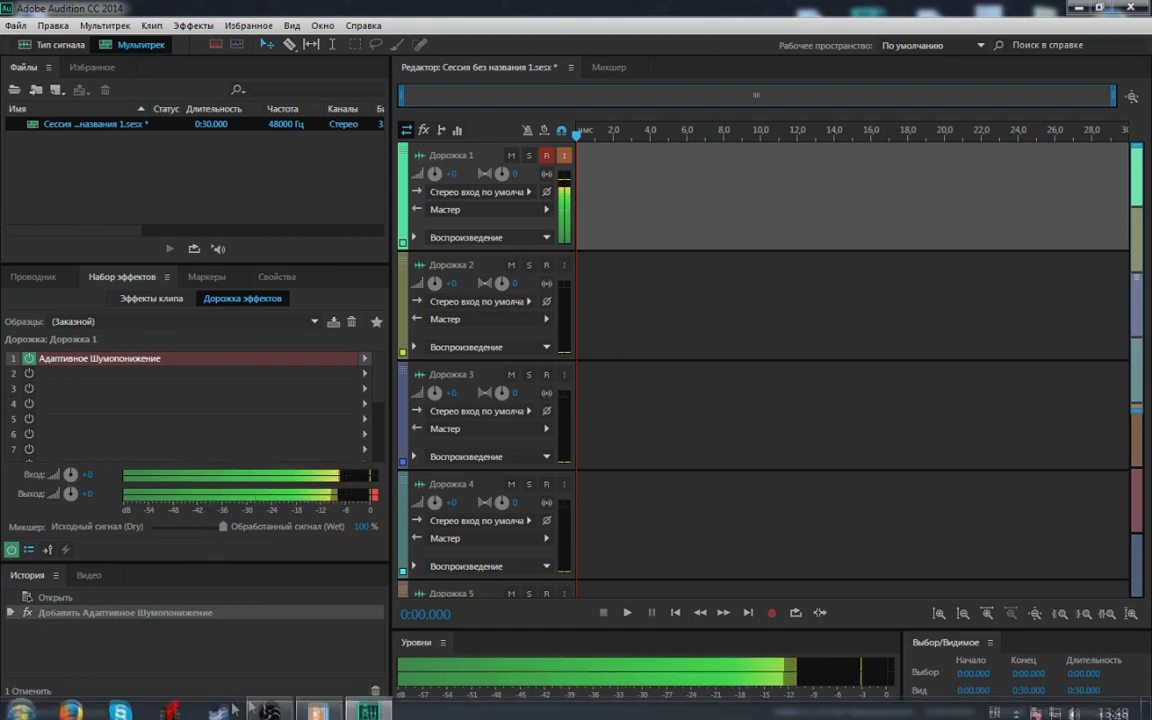
pyautogui.click(270, 700)
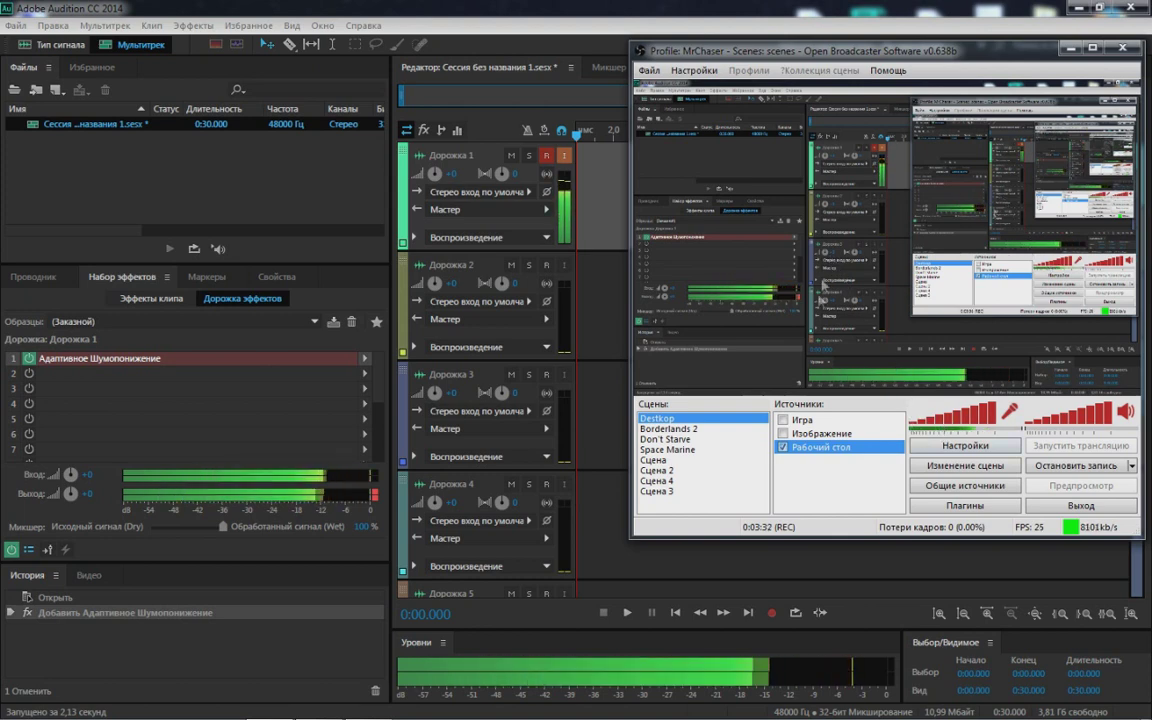
pyautogui.click(238, 584)
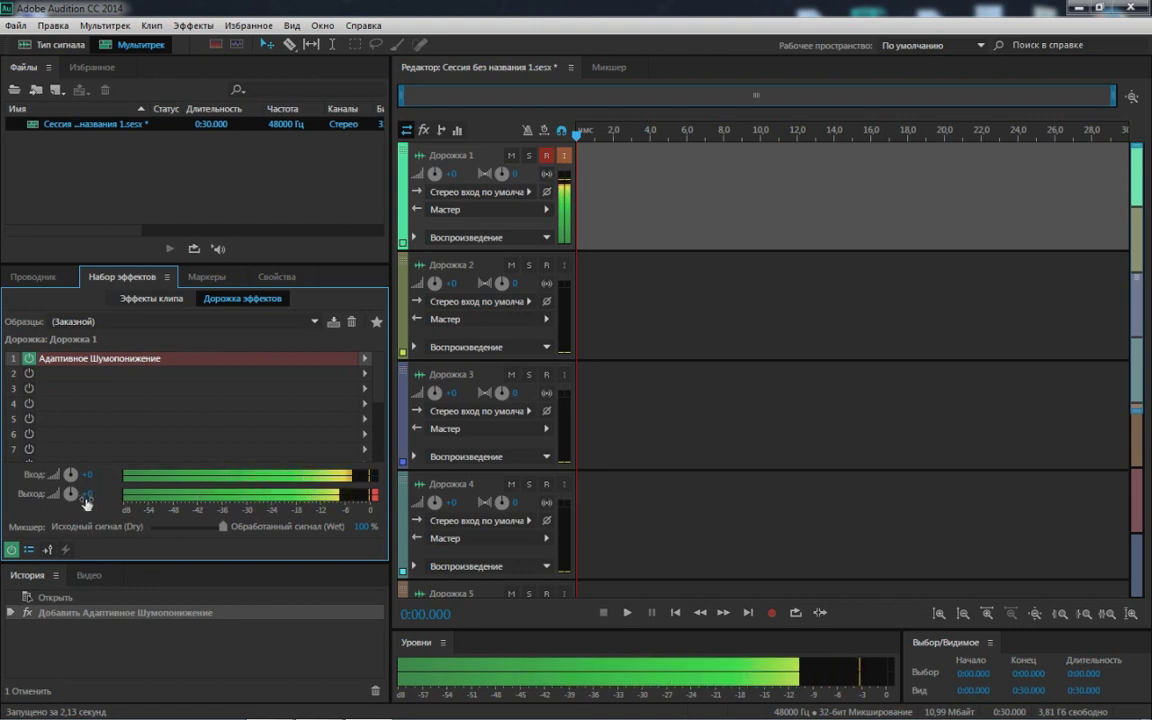
pyautogui.moveTo(86, 499)
pyautogui.mouseDown()
pyautogui.moveTo(106, 495)
pyautogui.moveTo(88, 498)
pyautogui.mouseUp()
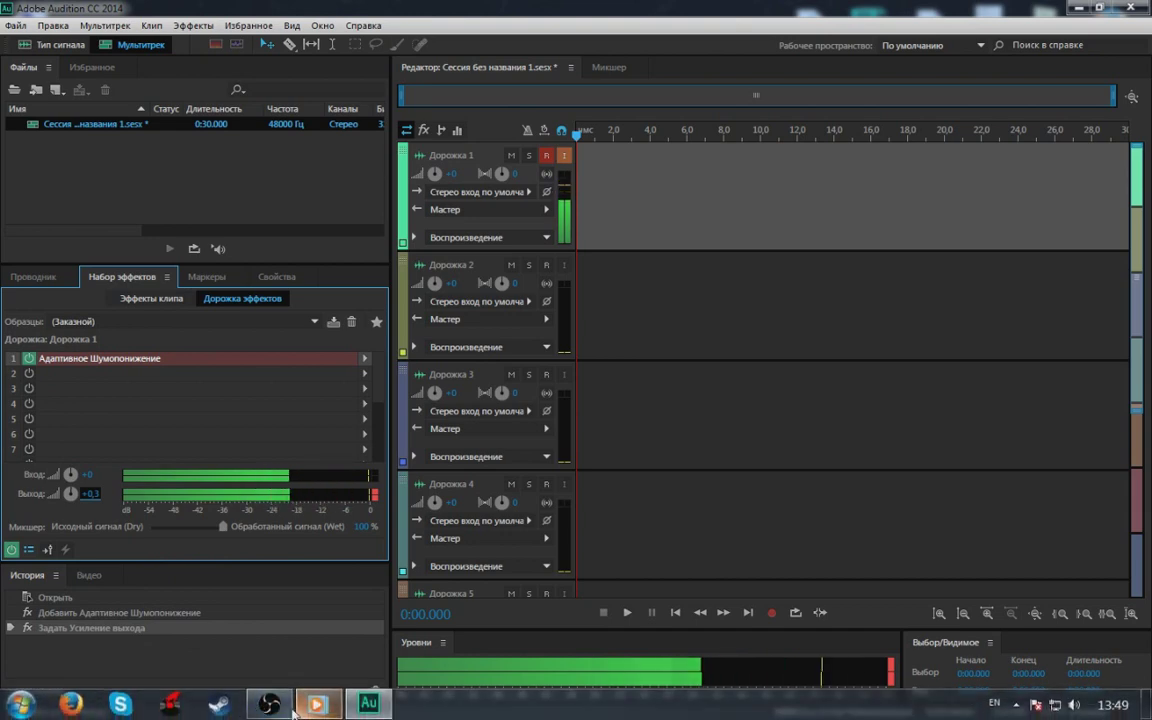
# - Switch to Open Broadcaster Software and set the microphone in its audio settings to Line 1 (Virtual Audio Cable)
pyautogui.click(268, 709)
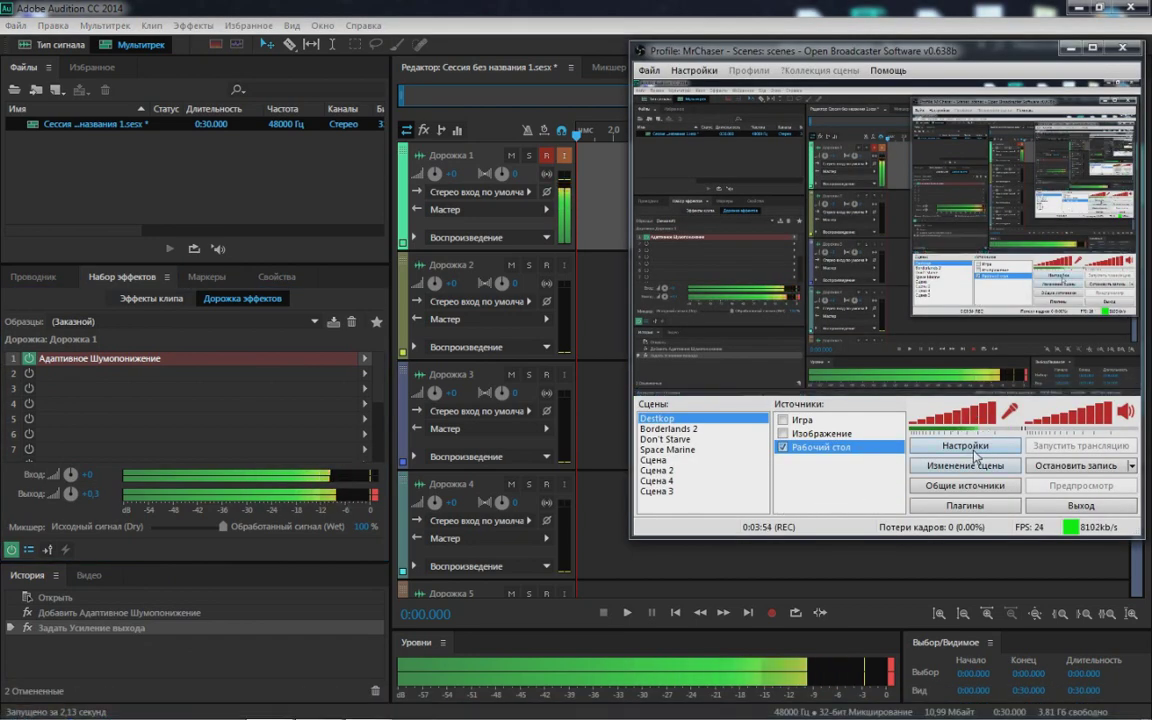
pyautogui.click(962, 445)
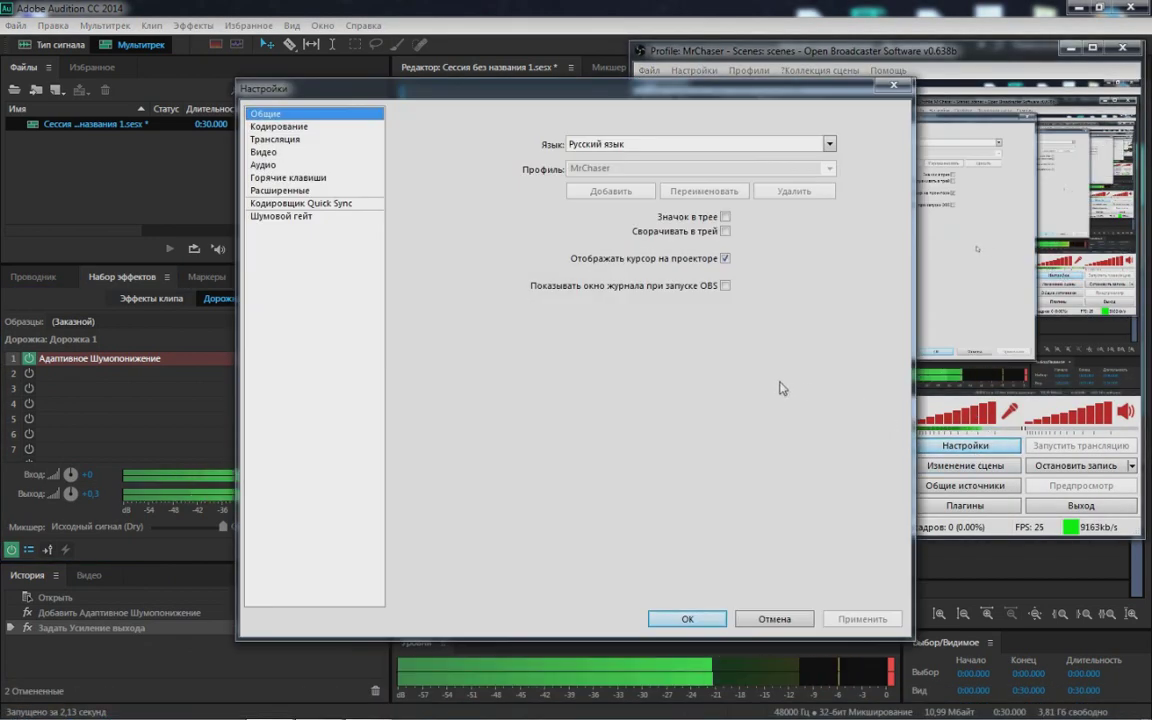
pyautogui.click(265, 164)
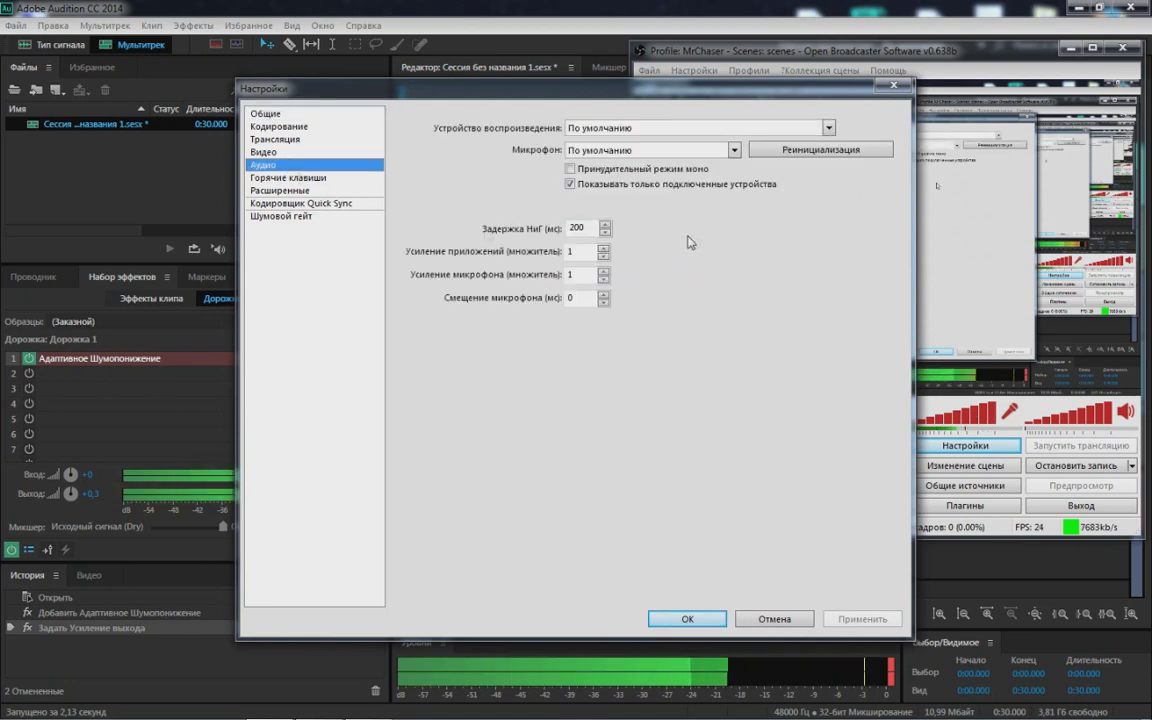
pyautogui.click(640, 150)
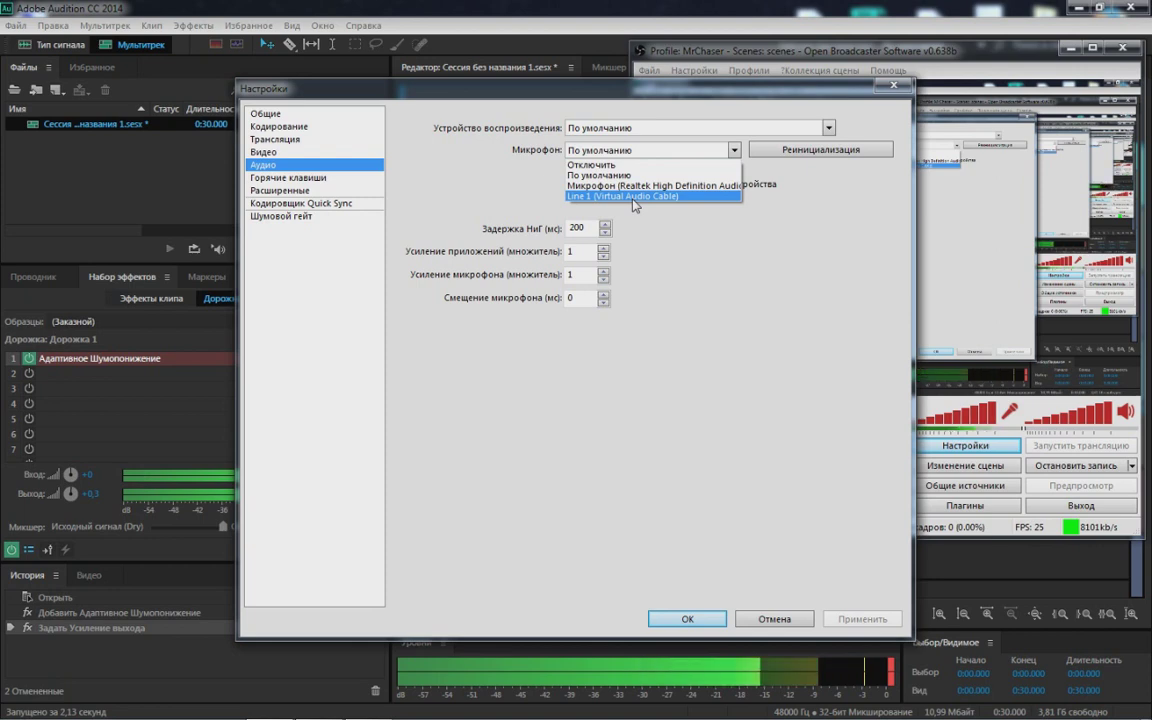
pyautogui.click(633, 199)
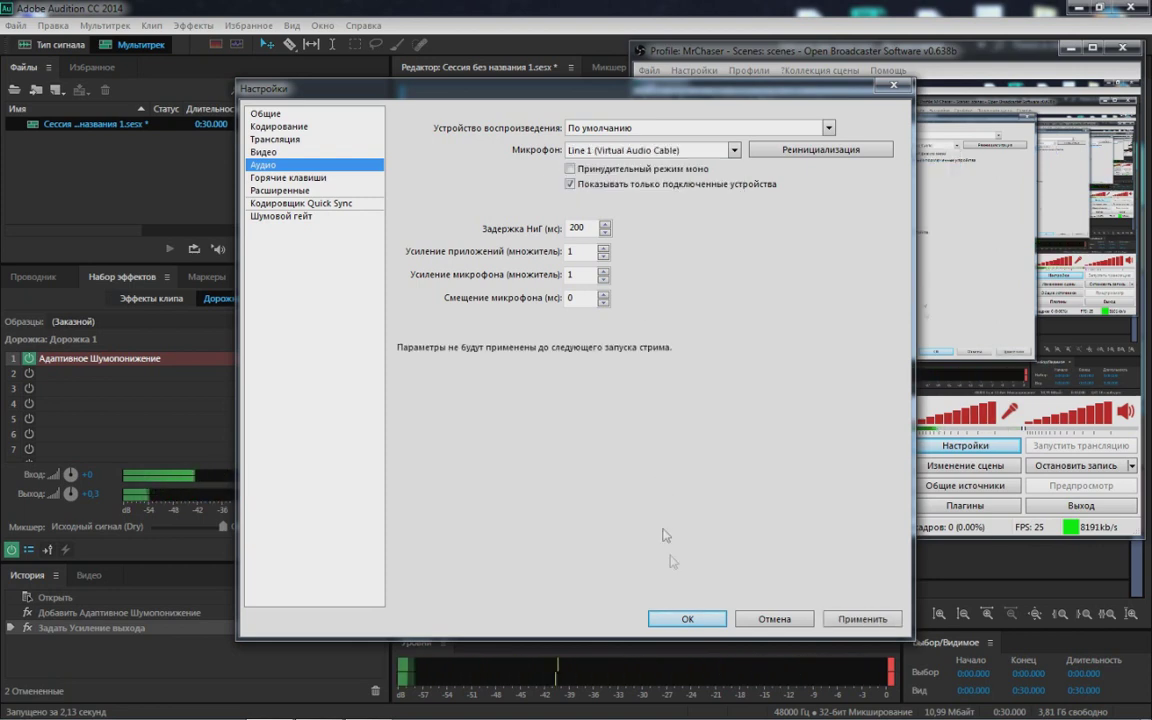
pyautogui.click(687, 618)
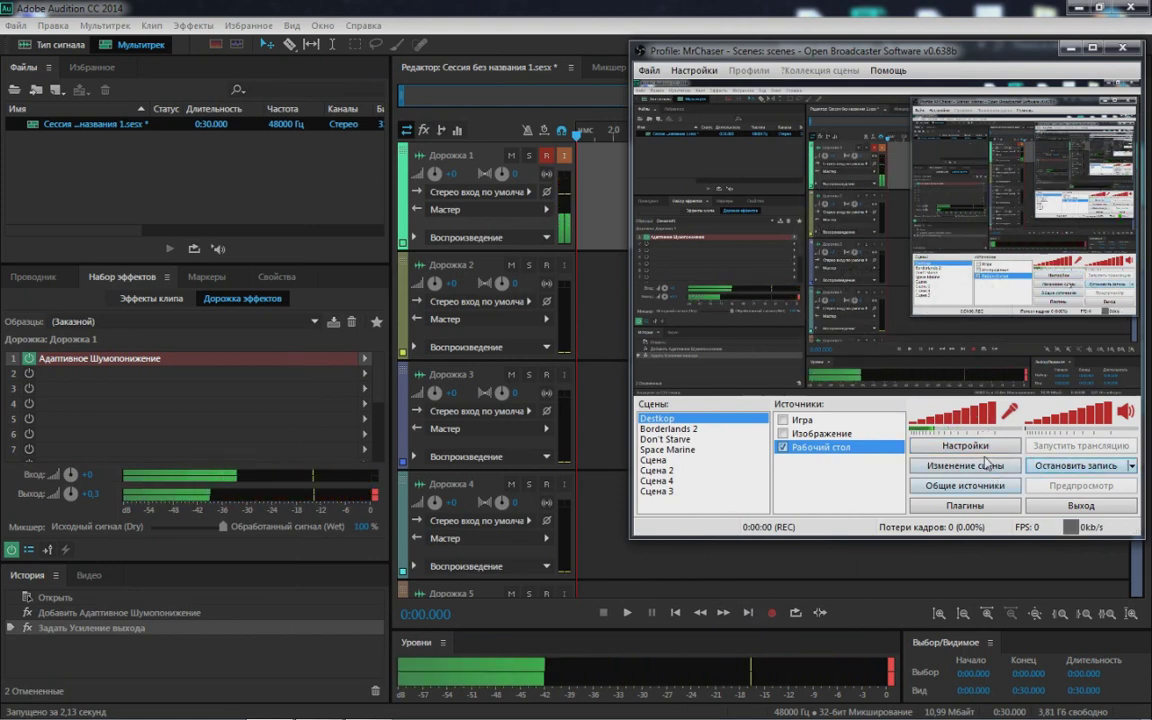
# - Review the microphone device and the delay and gain values in the broadcaster's audio settings
pyautogui.click(1013, 449)
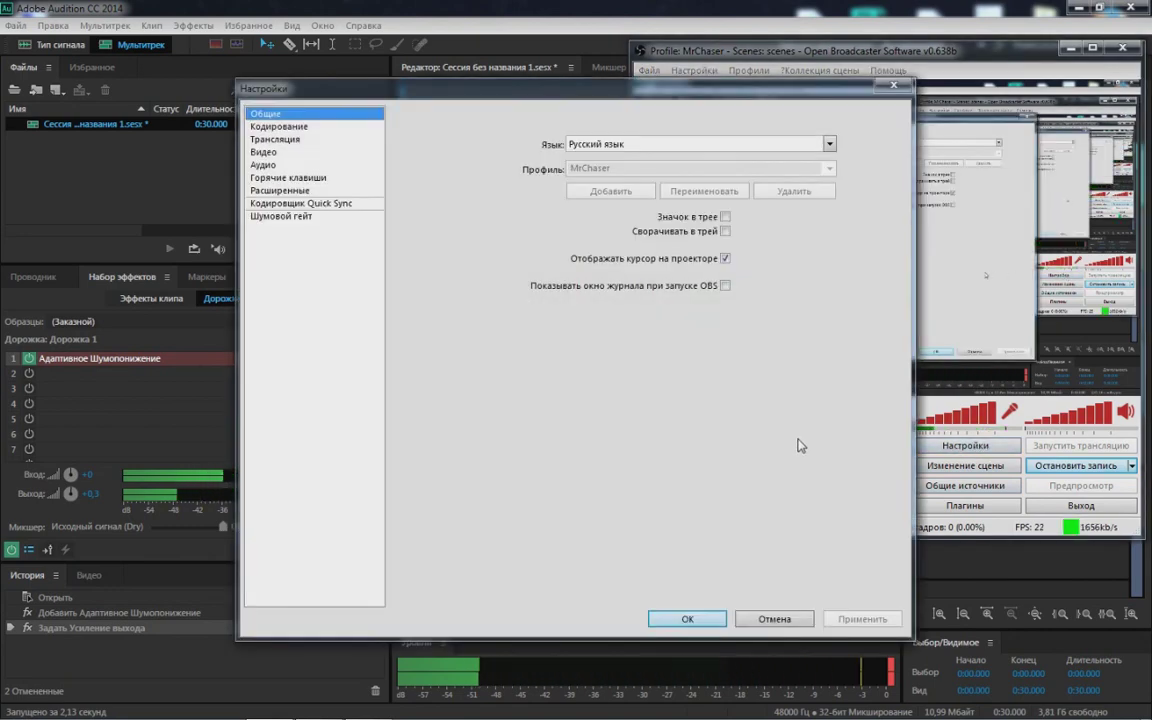
pyautogui.click(268, 164)
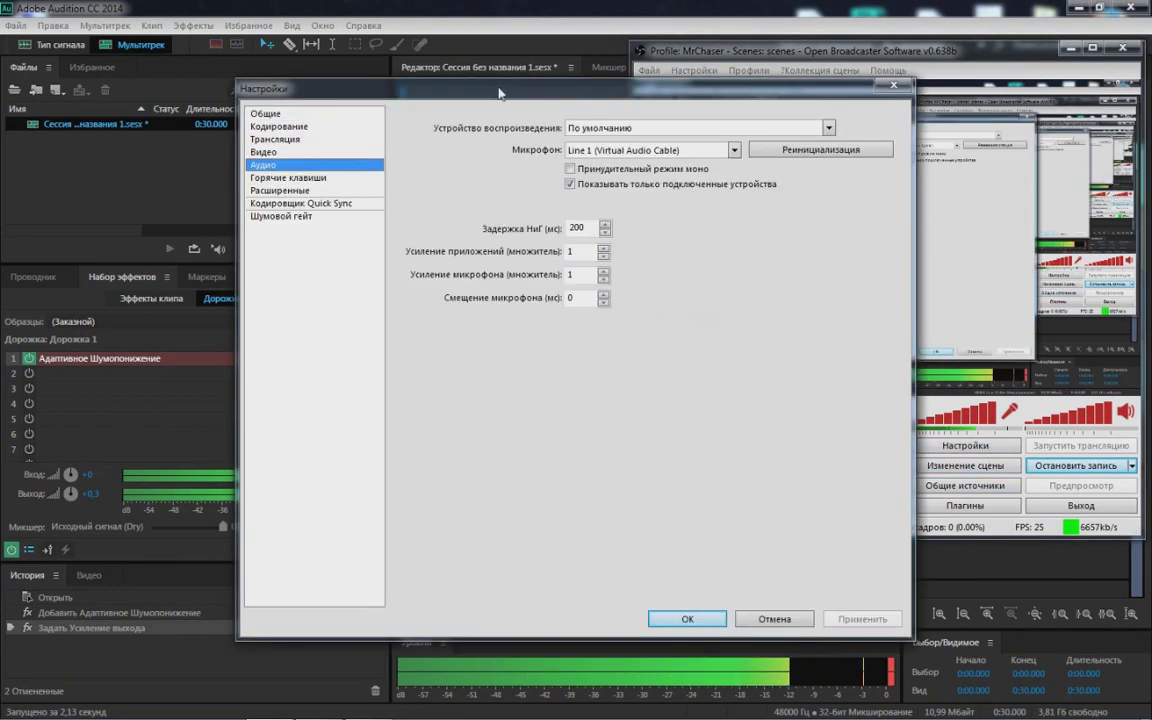
pyautogui.moveTo(499, 92); pyautogui.dragTo(380, 92)
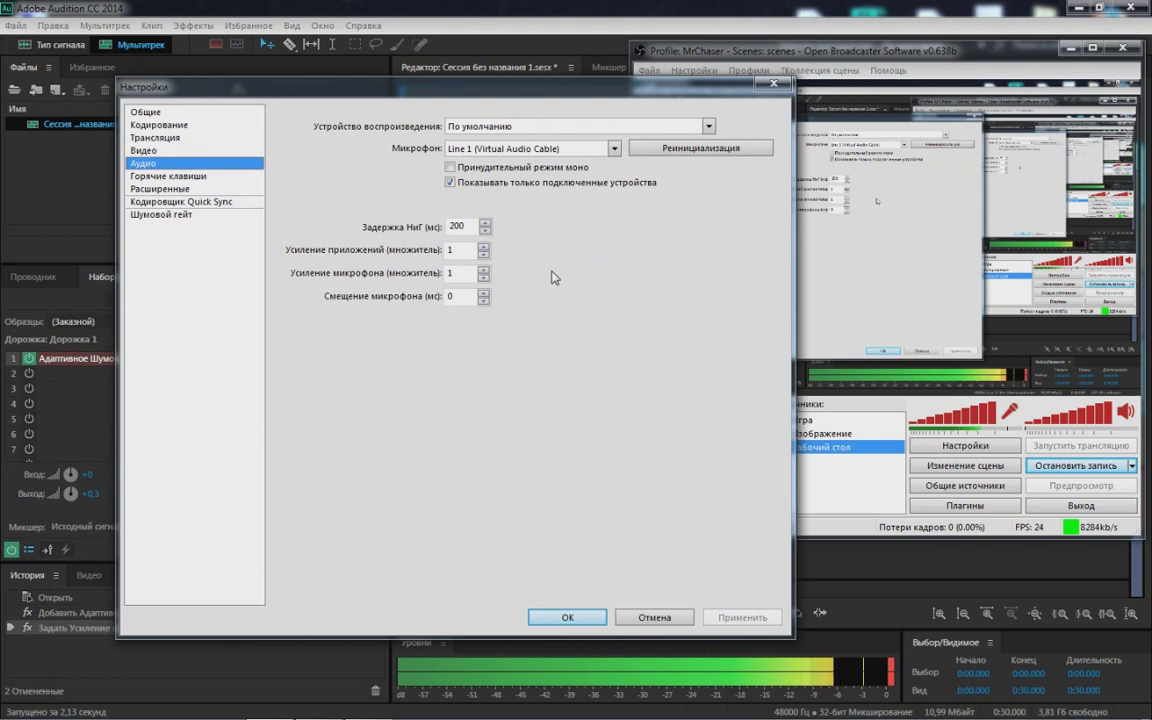
pyautogui.click(688, 615)
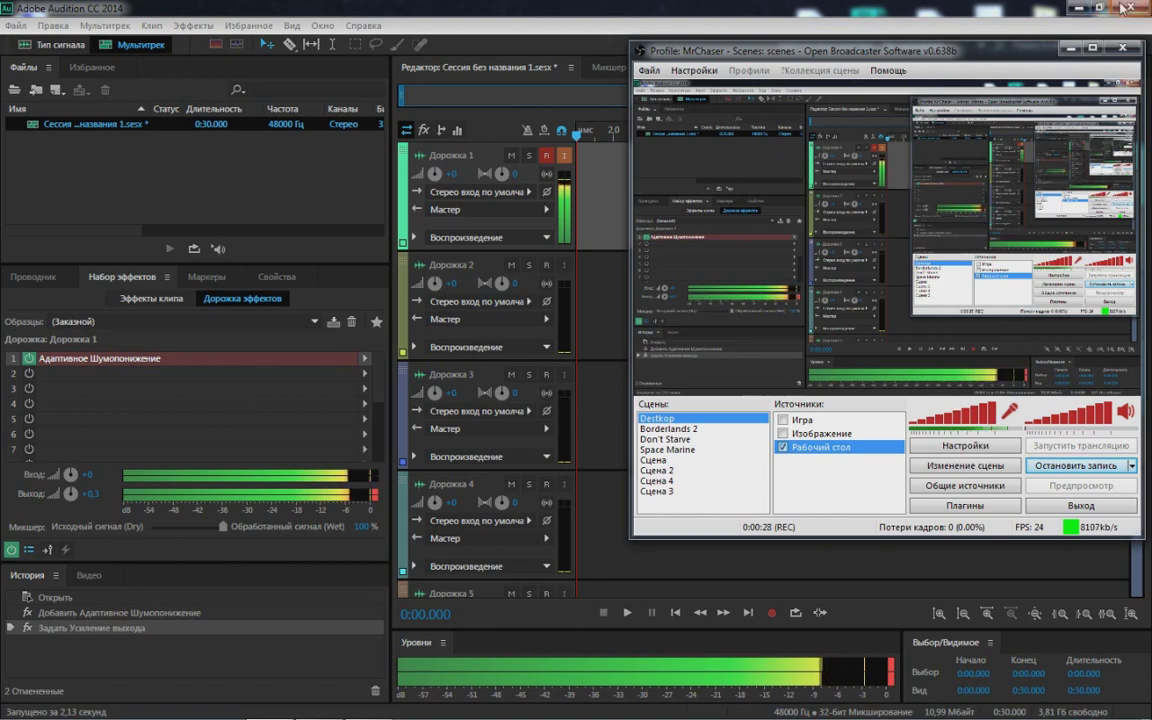
# - Minimize Adobe Audition and the broadcaster window to clear the desktop
pyautogui.click(1080, 9)
pyautogui.moveTo(884, 60); pyautogui.dragTo(881, 24)
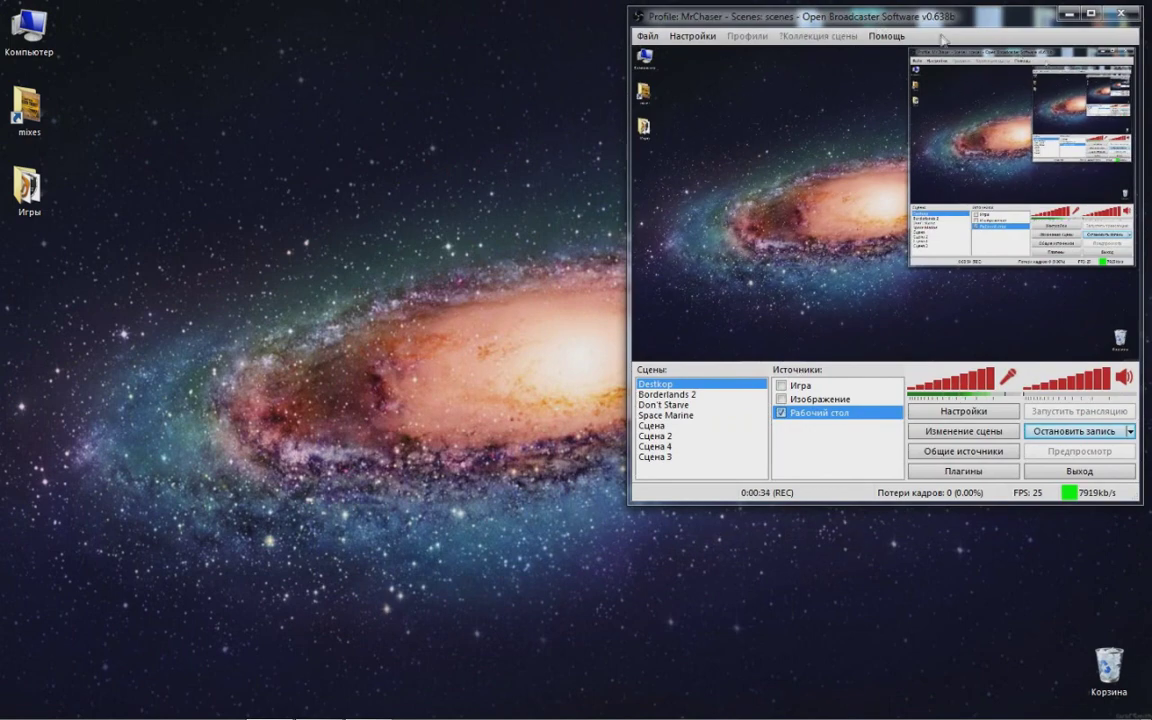
pyautogui.press('super+d')
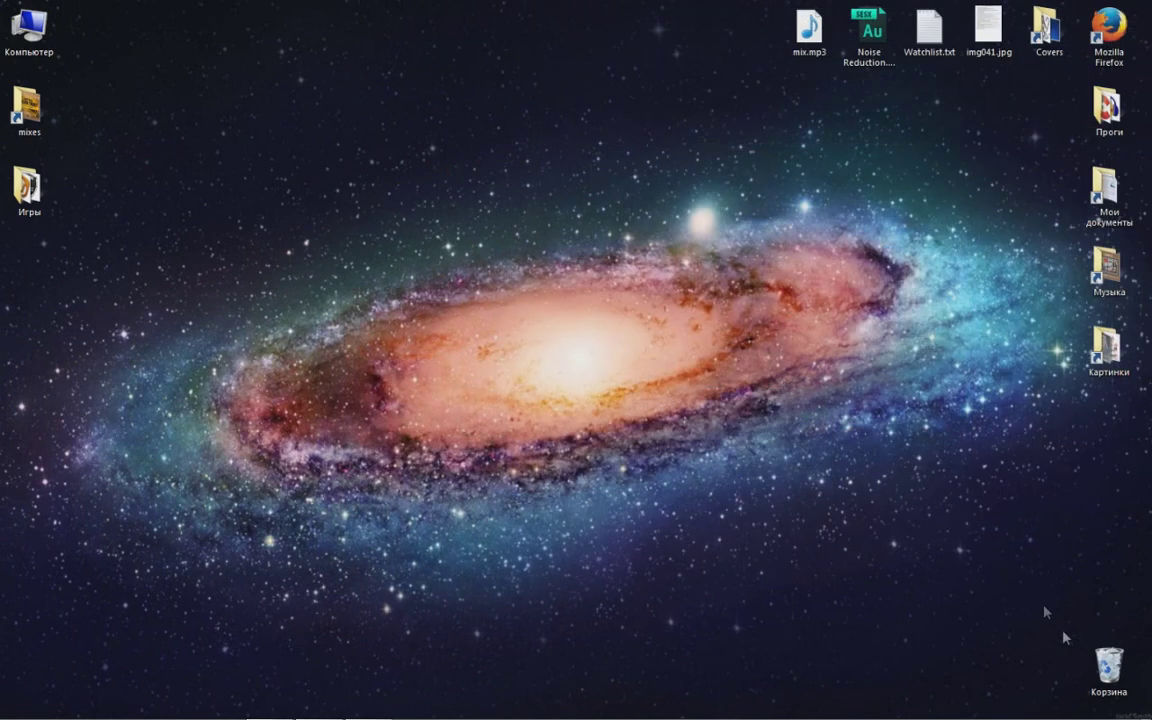
# - Empty the Recycle Bin on the desktop, permanently deleting its items
pyautogui.rightClick(1106, 664)
pyautogui.click(1080, 588)
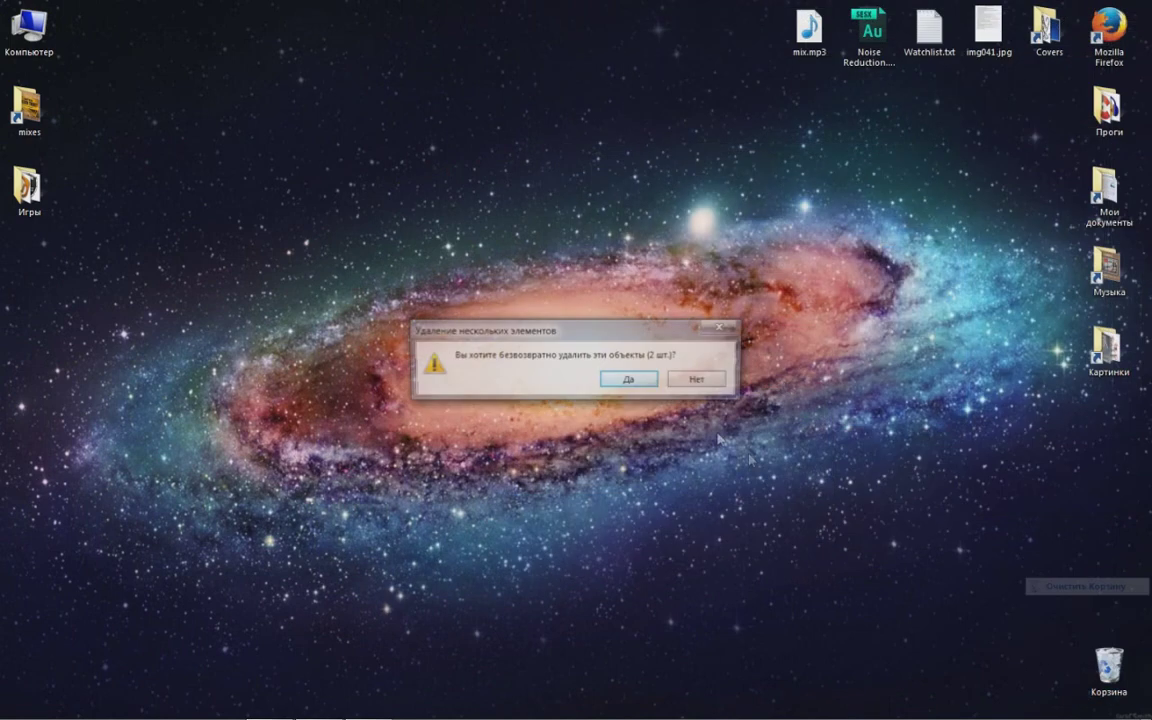
pyautogui.click(636, 388)
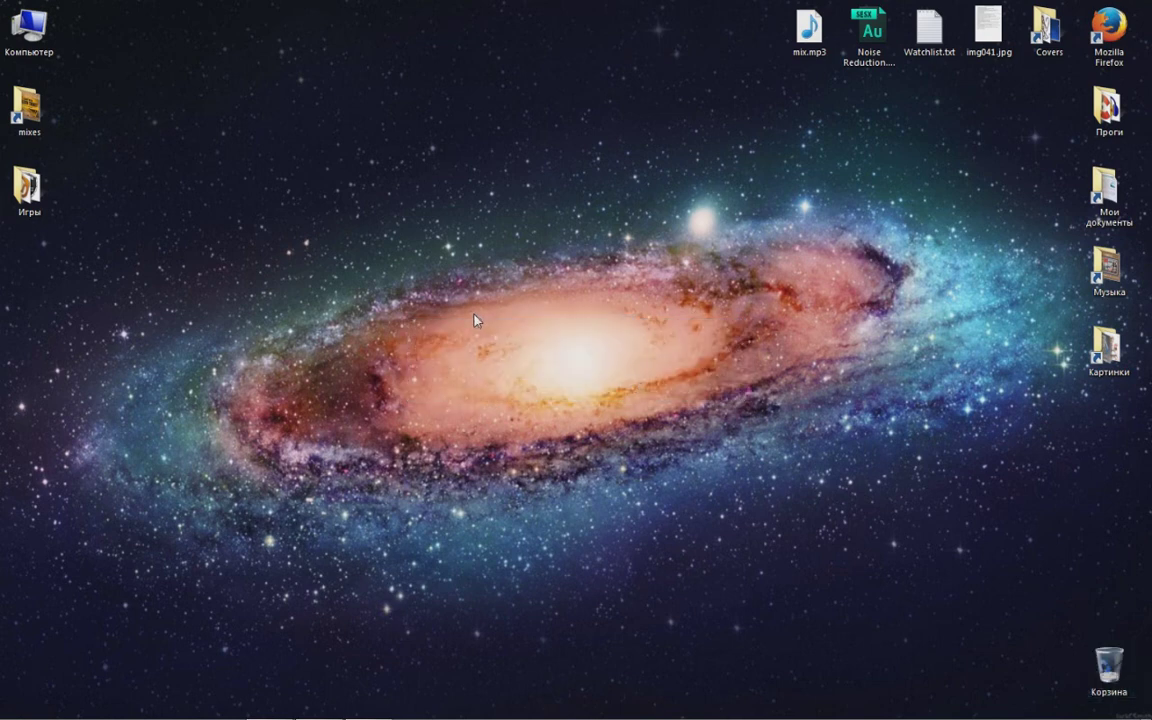